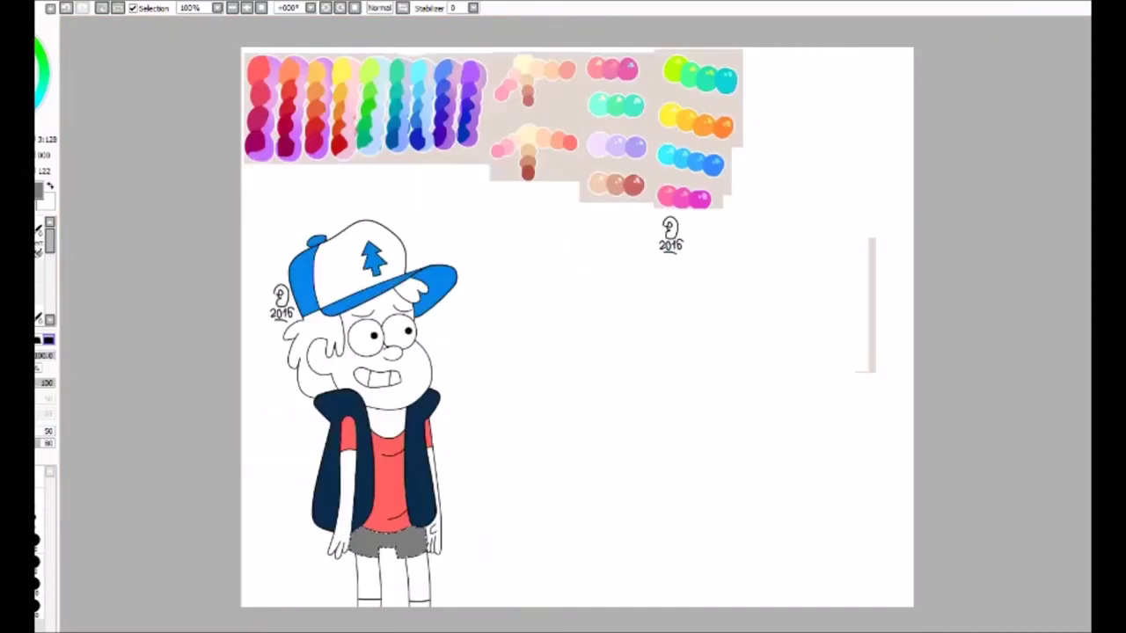
Select the boy's hair, including the tuft under the cap brim, and color it brown
key(alt)
key(ctrl+d)
click(304, 351)
click(410, 297)
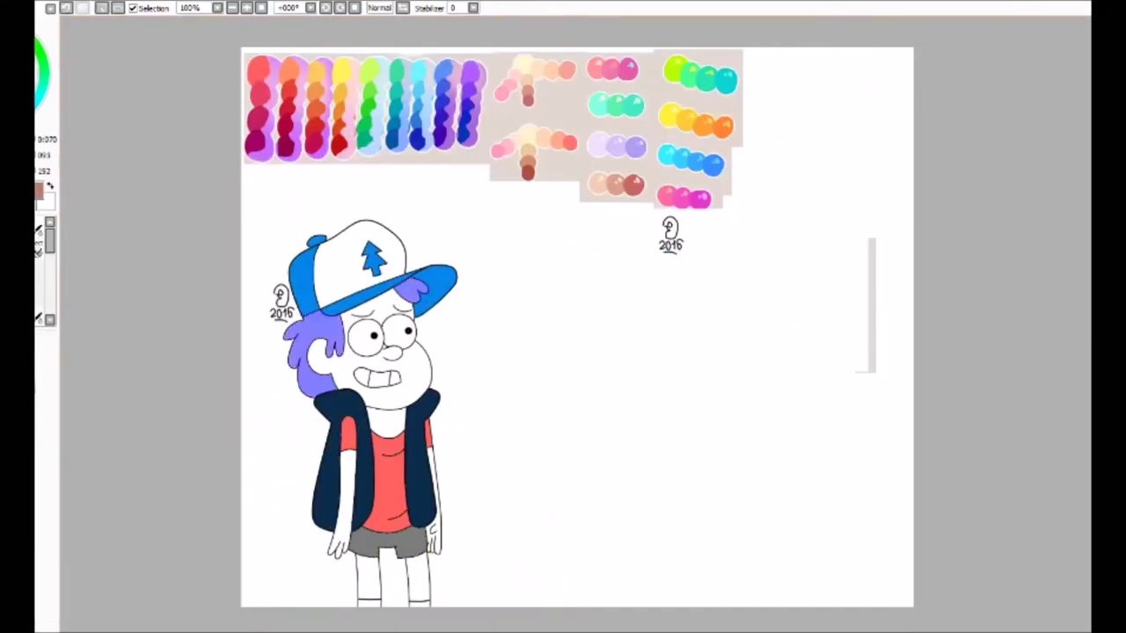
key(b)
mouse_move(299, 326)
mouse_down()
mouse_move(312, 387)
mouse_move(325, 352)
mouse_up()
key(ctrl+d)
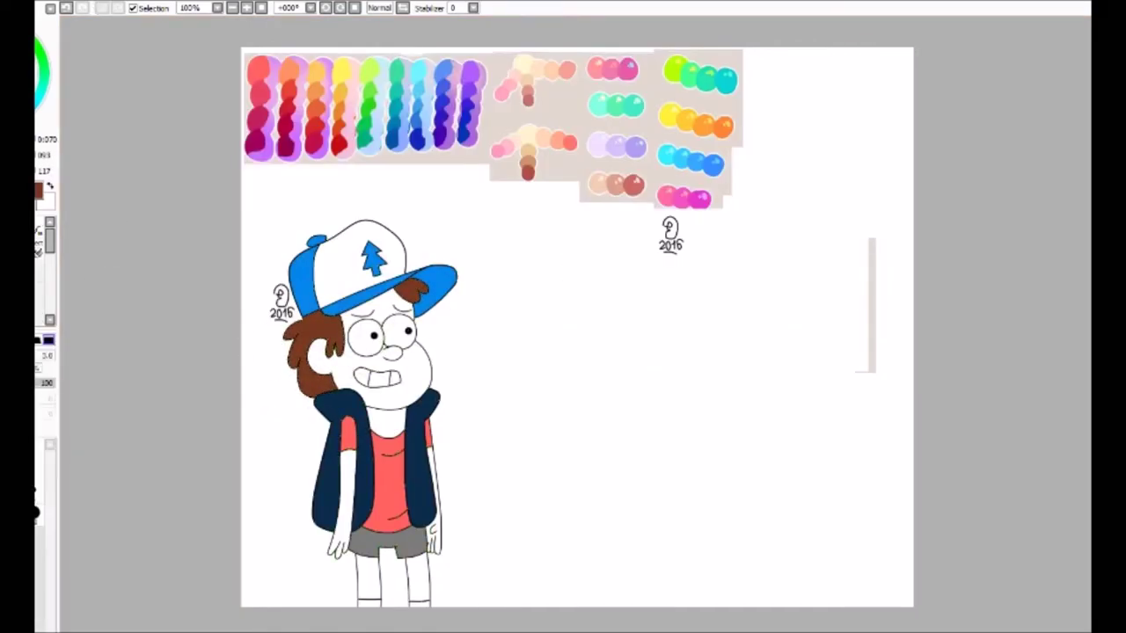
Select the boy's face, ear, neck, arms and legs and color the skin light peach
scroll(874, 446, up, 2)
click(255, 413)
drag(335, 510, 571, 255)
scroll(871, 506, up, 3)
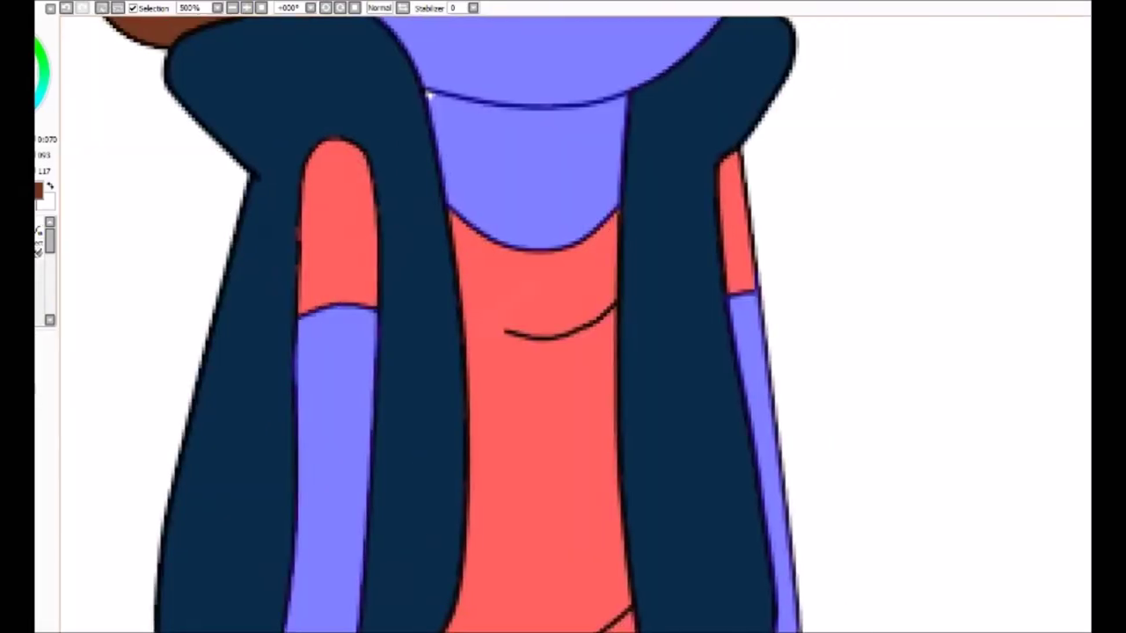
drag(454, 97, 428, 374)
click(261, 7)
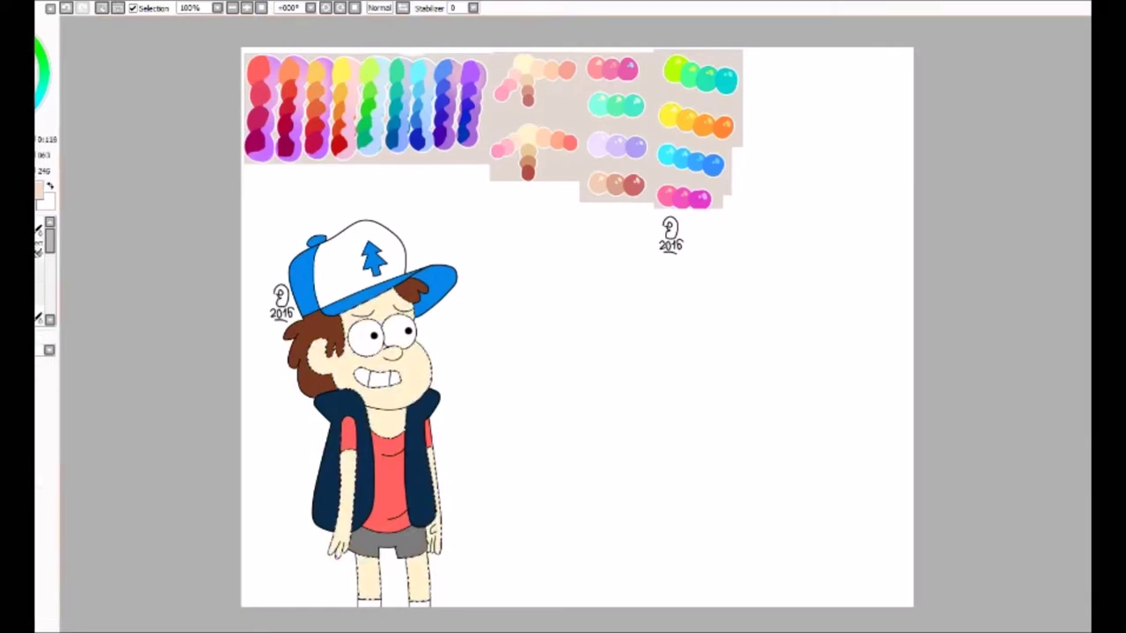
key(ctrl+d)
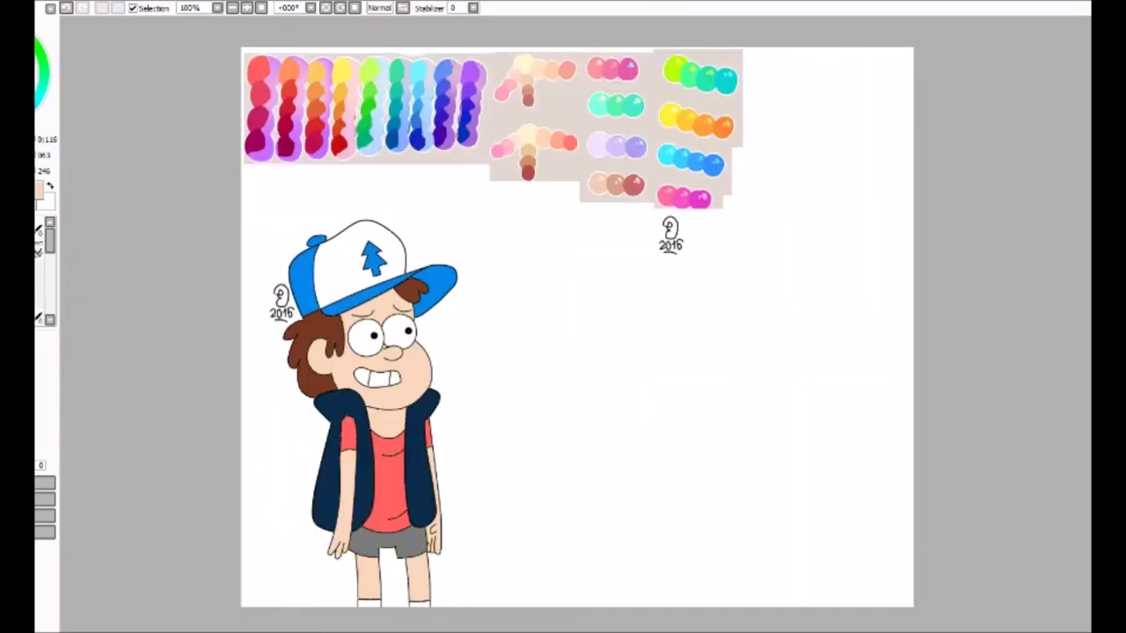
Mask the boy's nose with a selection closed along its open side and color it pink
scroll(362, 325, up, 10)
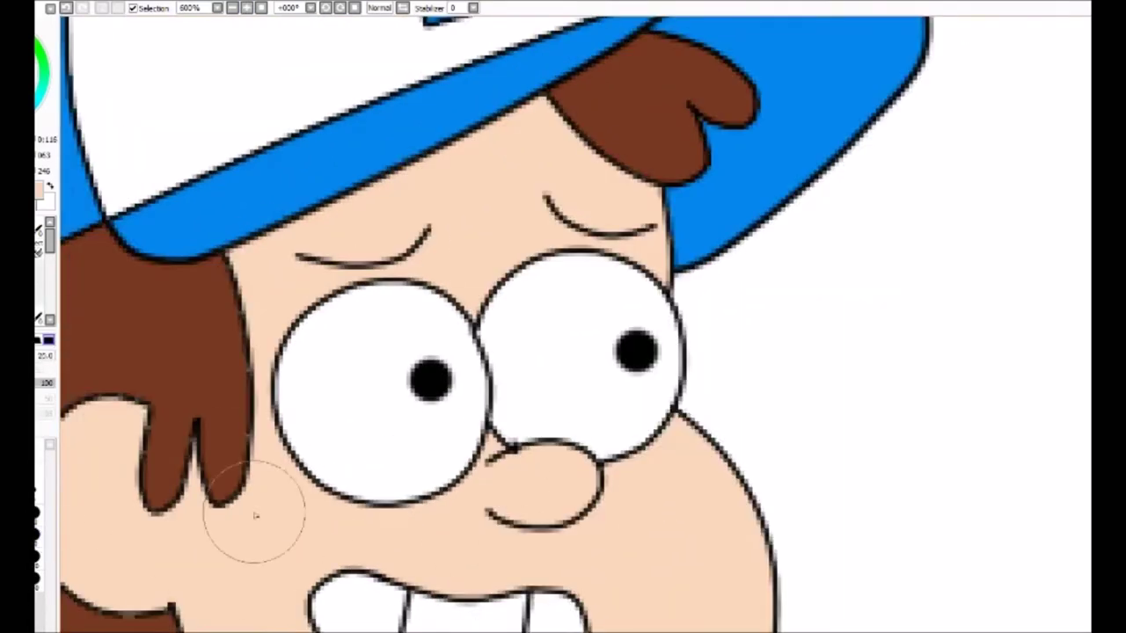
mouse_move(567, 475)
mouse_down()
mouse_move(540, 491)
mouse_move(499, 489)
mouse_up()
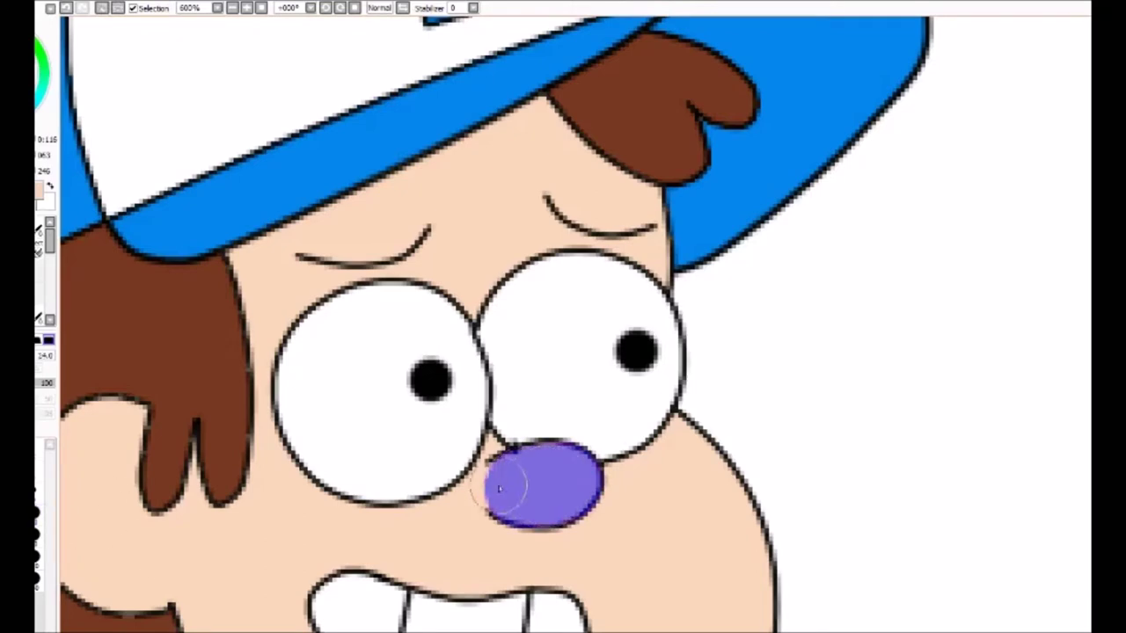
key(b)
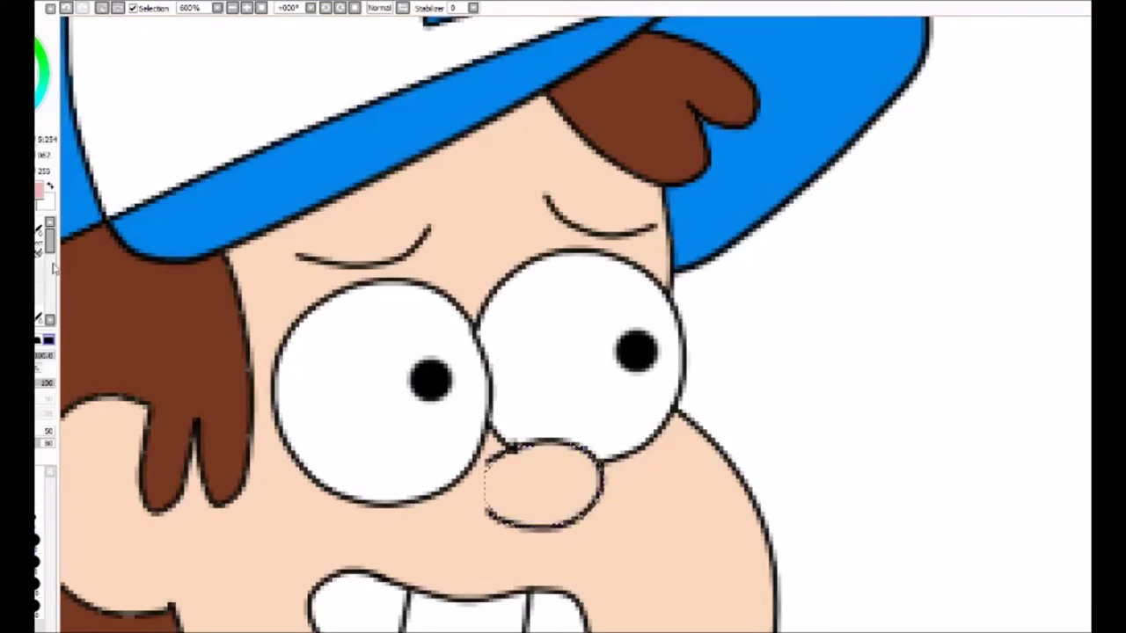
key(ctrl+0)
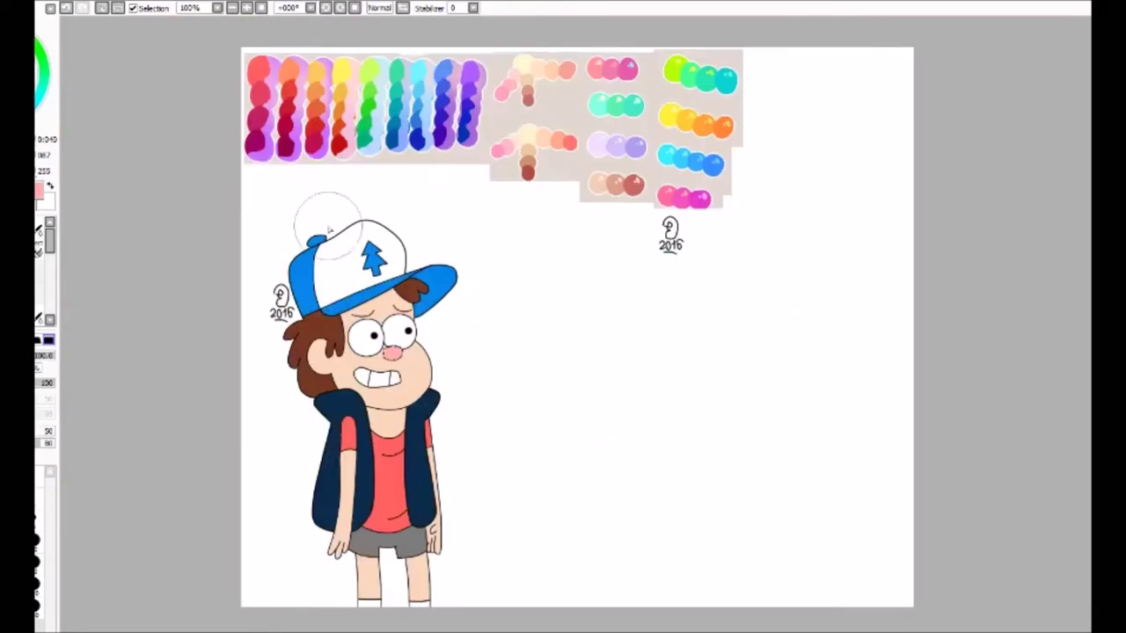
Rearrange the color palette swatches into a compact block beside the girl's line art so they no longer overlap her
key(m)
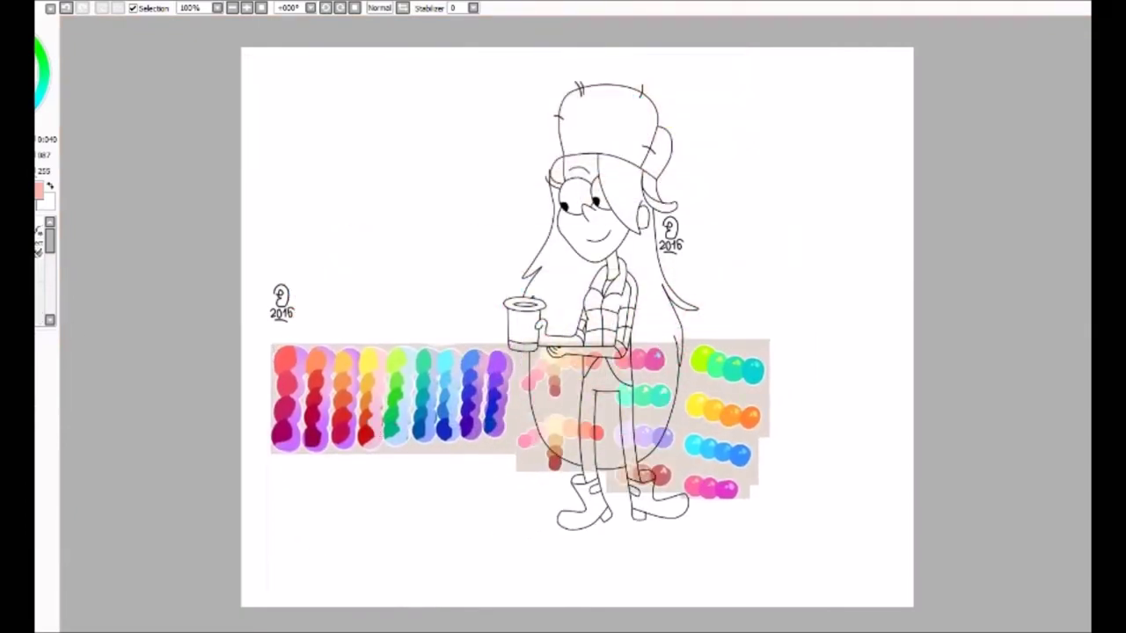
drag(261, 339, 516, 516)
drag(416, 462, 665, 349)
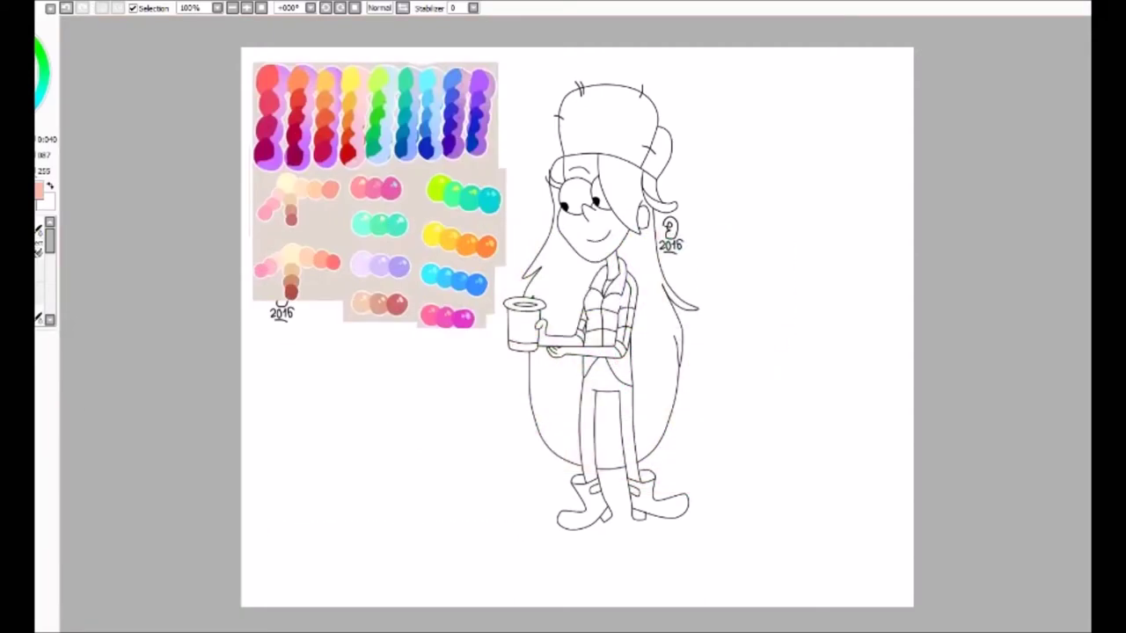
Select all the panels of the girl's plaid shirt, including collar and sleeves, and color them green
drag(591, 303, 632, 282)
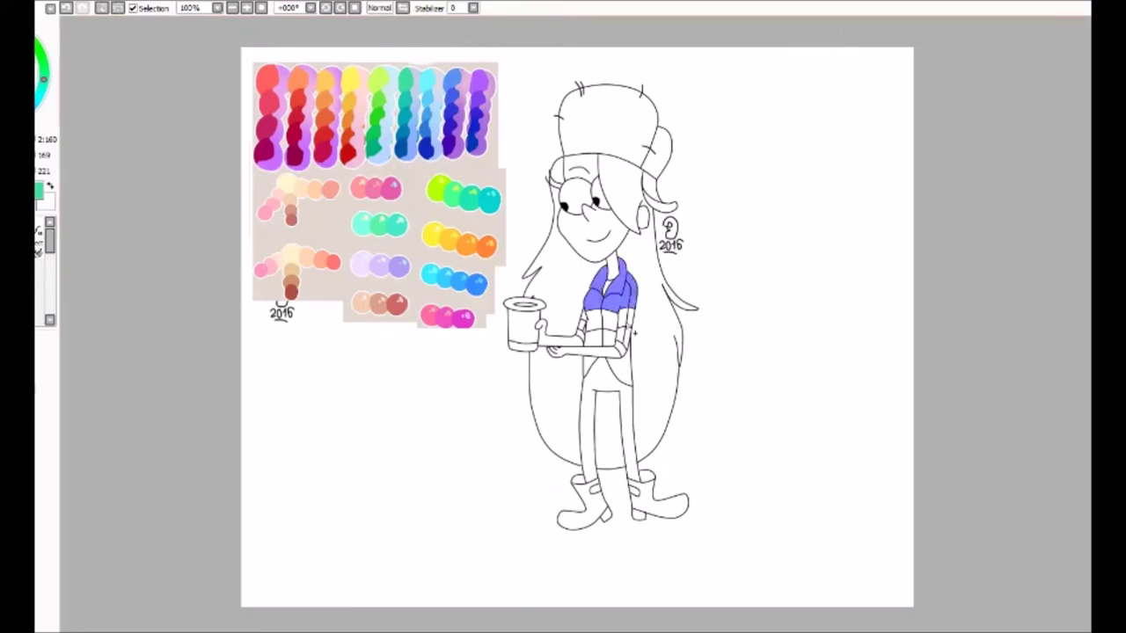
scroll(577, 328, up, 5)
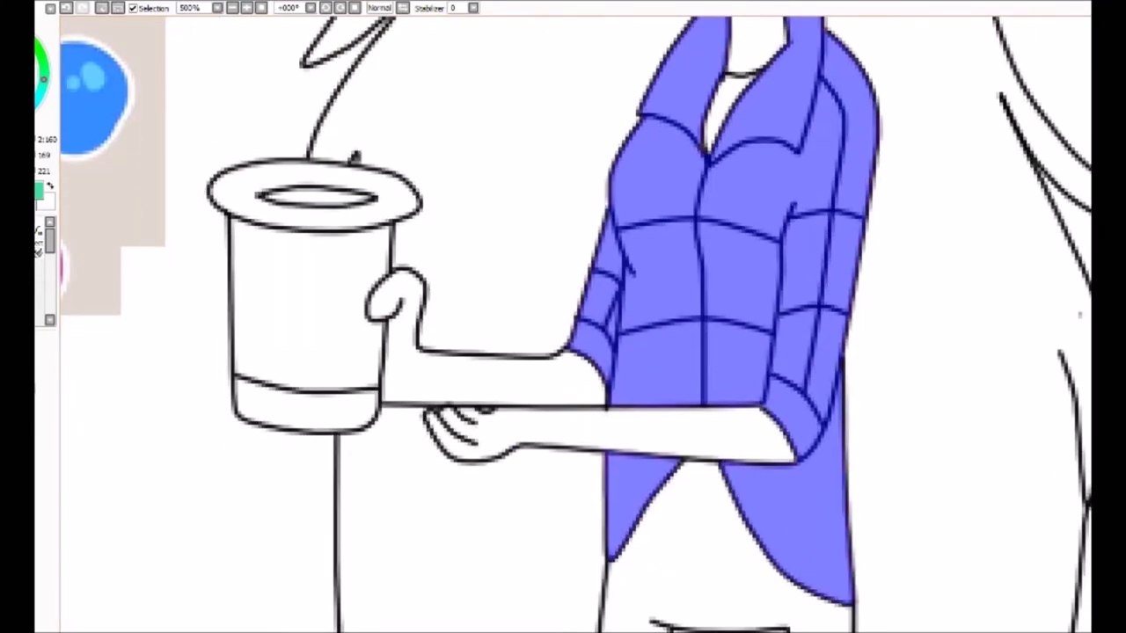
scroll(573, 327, down, 5)
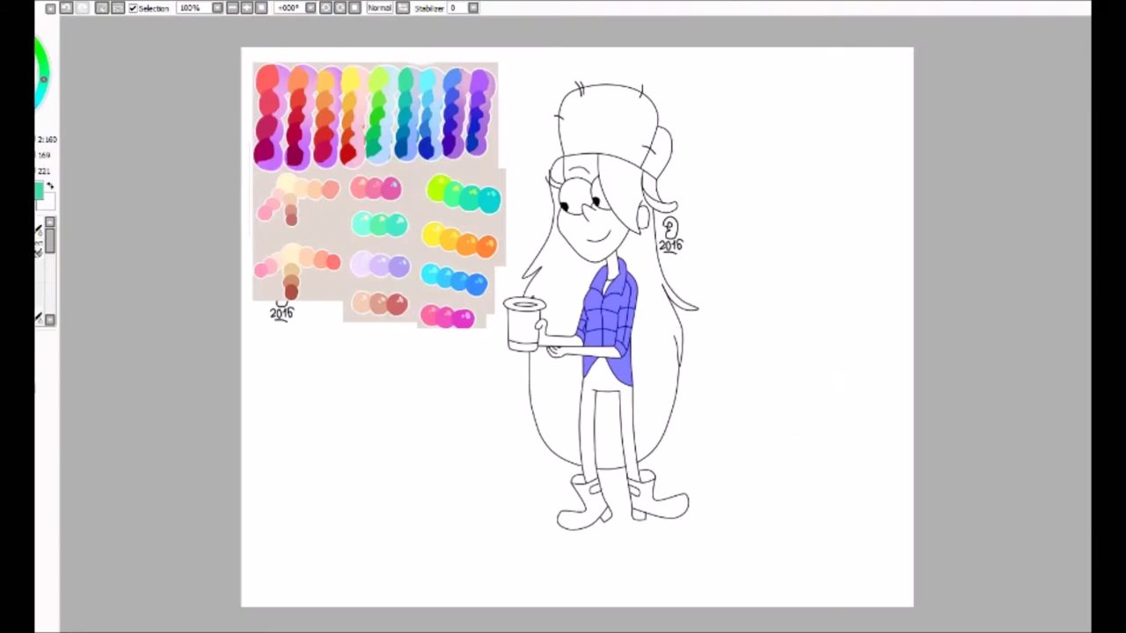
key(ctrl+z)
key(ctrl+d)
Select the girl's trousers and color them dark blue, checking the shade against the character reference image
click(607, 413)
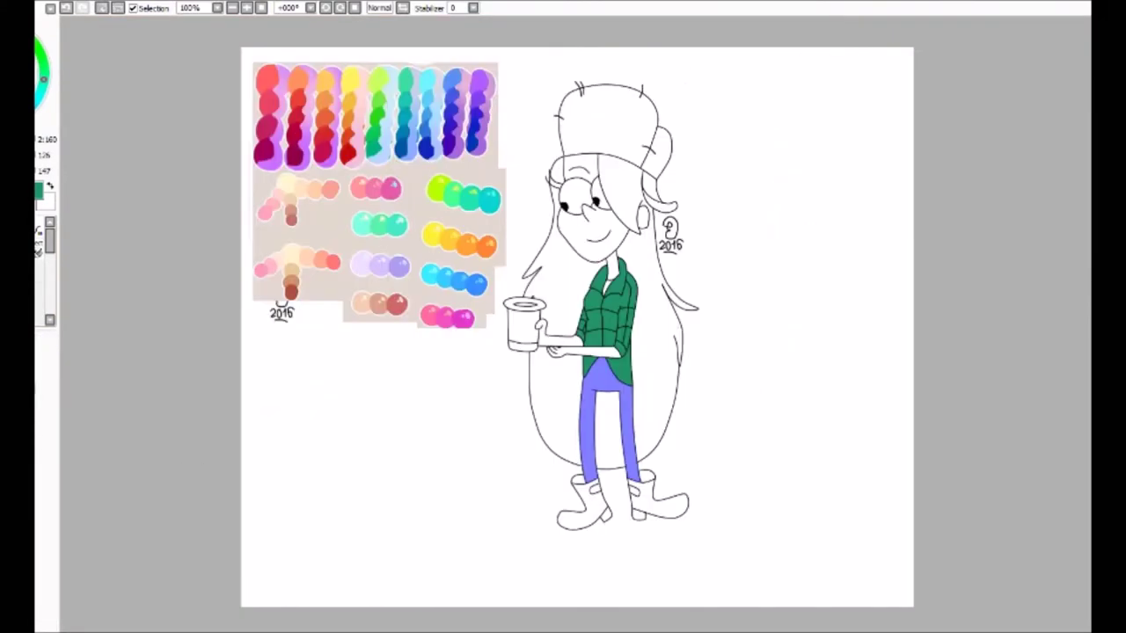
key(ctrl+z)
click(607, 414)
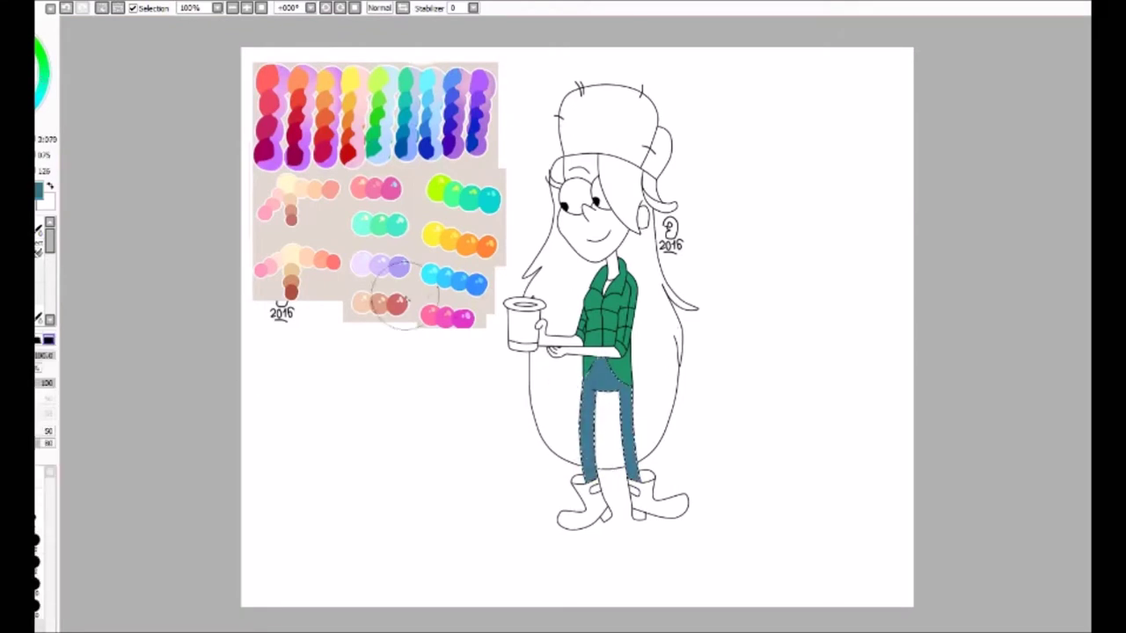
key(ctrl+d)
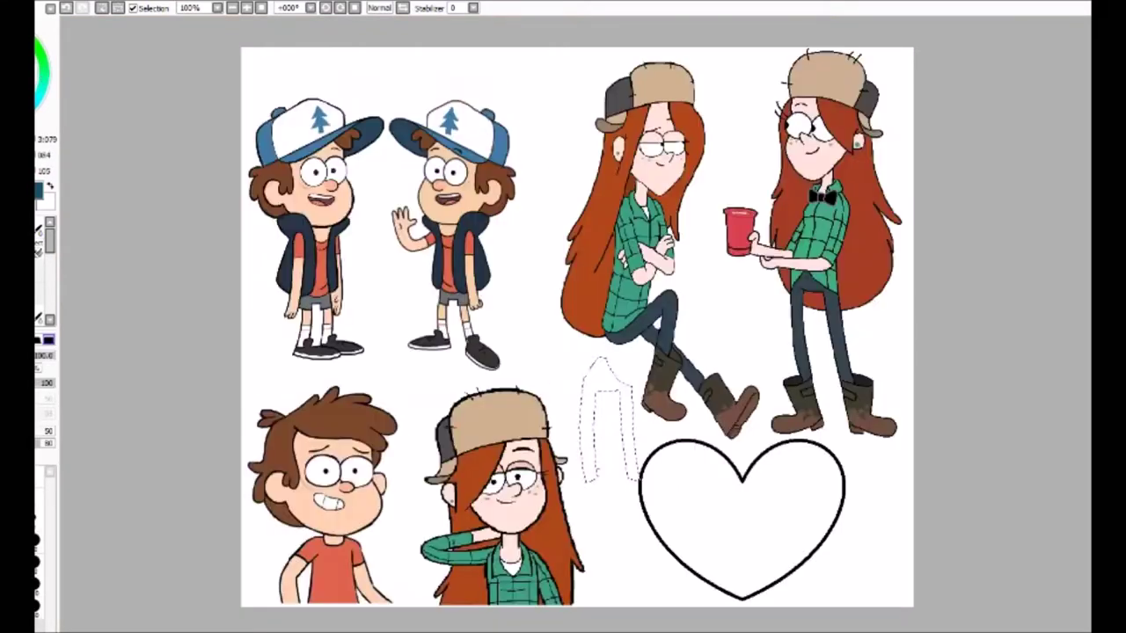
Select all of the girl's long hair and the bangs over her face, and color them dark orange-red
click(560, 380)
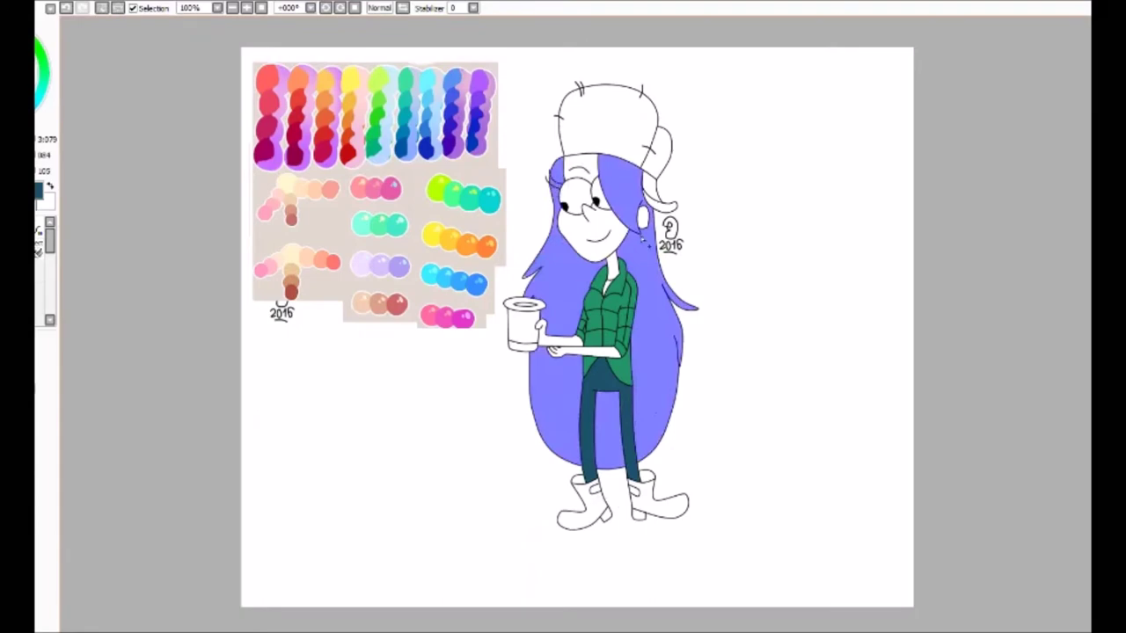
key(n)
key(b)
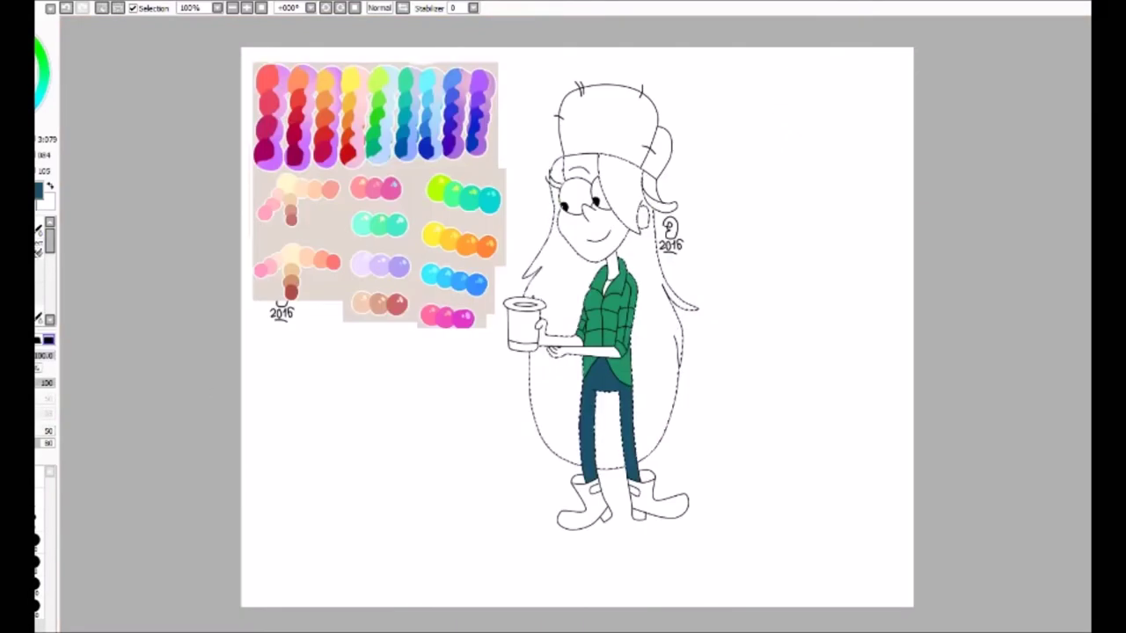
mouse_move(550, 431)
mouse_down()
mouse_move(655, 281)
mouse_move(673, 426)
mouse_up()
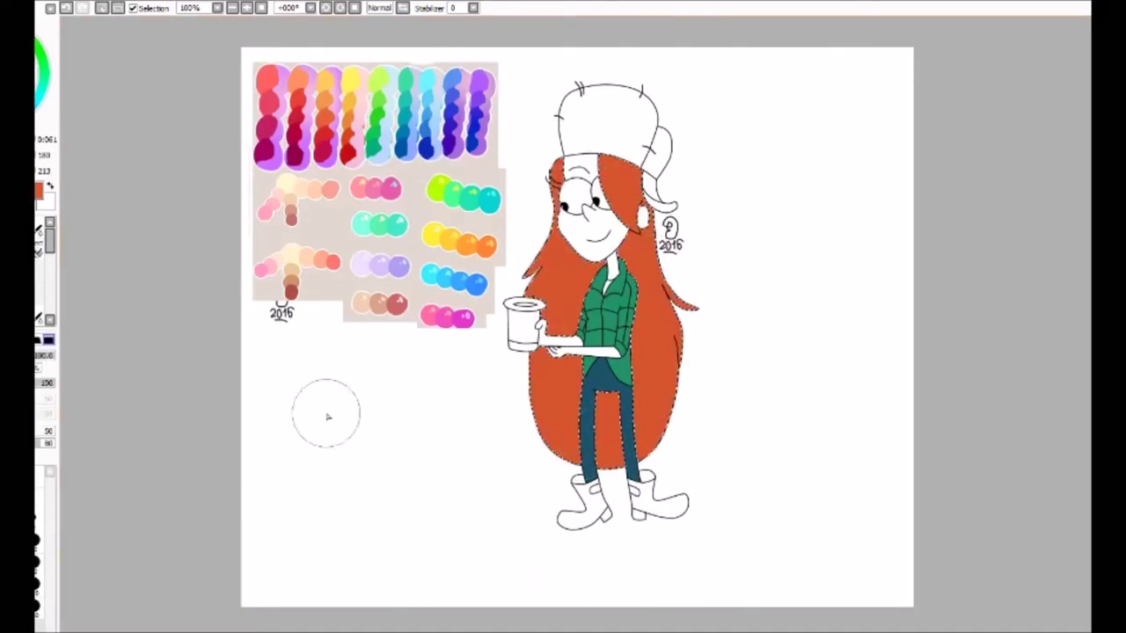
mouse_move(510, 273)
mouse_down()
mouse_move(515, 389)
mouse_move(533, 221)
mouse_up()
key(ctrl+d)
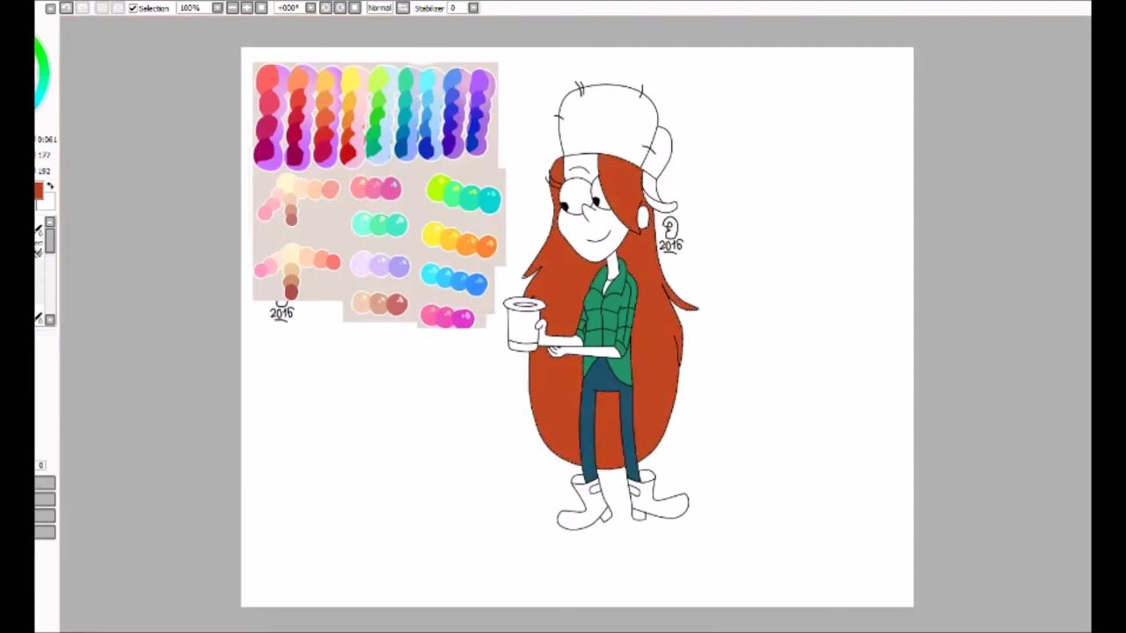
Select both of the girl's boots and color them with dark green shafts and brown feet and heels
drag(568, 514, 598, 493)
drag(660, 510, 616, 520)
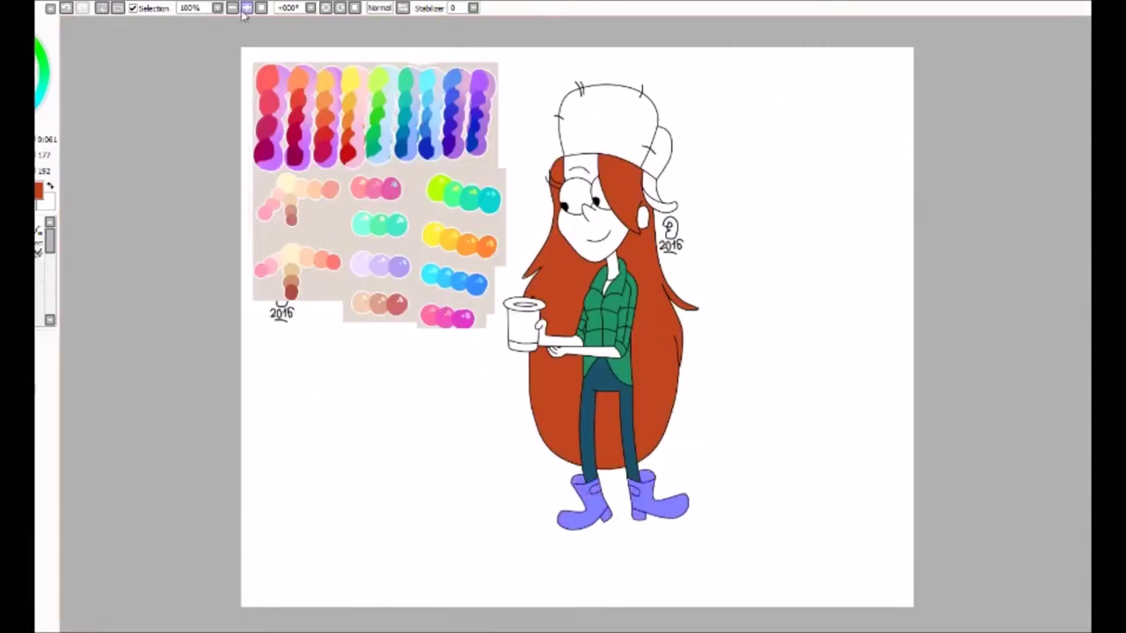
click(246, 8)
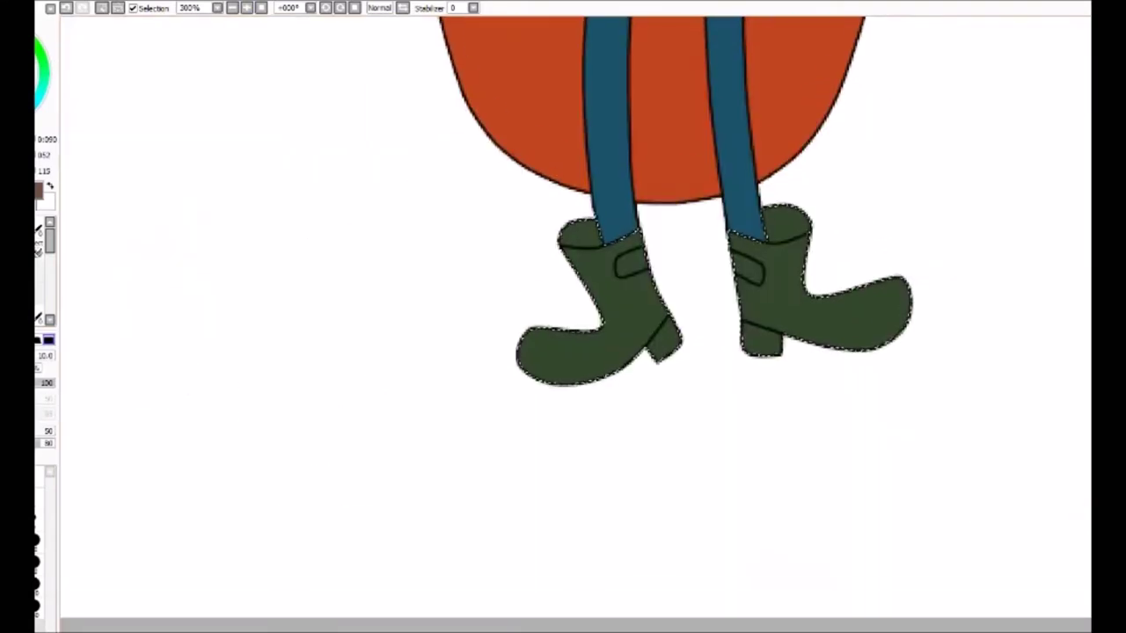
mouse_move(528, 350)
mouse_down()
mouse_move(615, 385)
mouse_move(749, 382)
mouse_move(558, 342)
mouse_move(805, 314)
mouse_move(762, 318)
mouse_up()
click(599, 281)
click(789, 274)
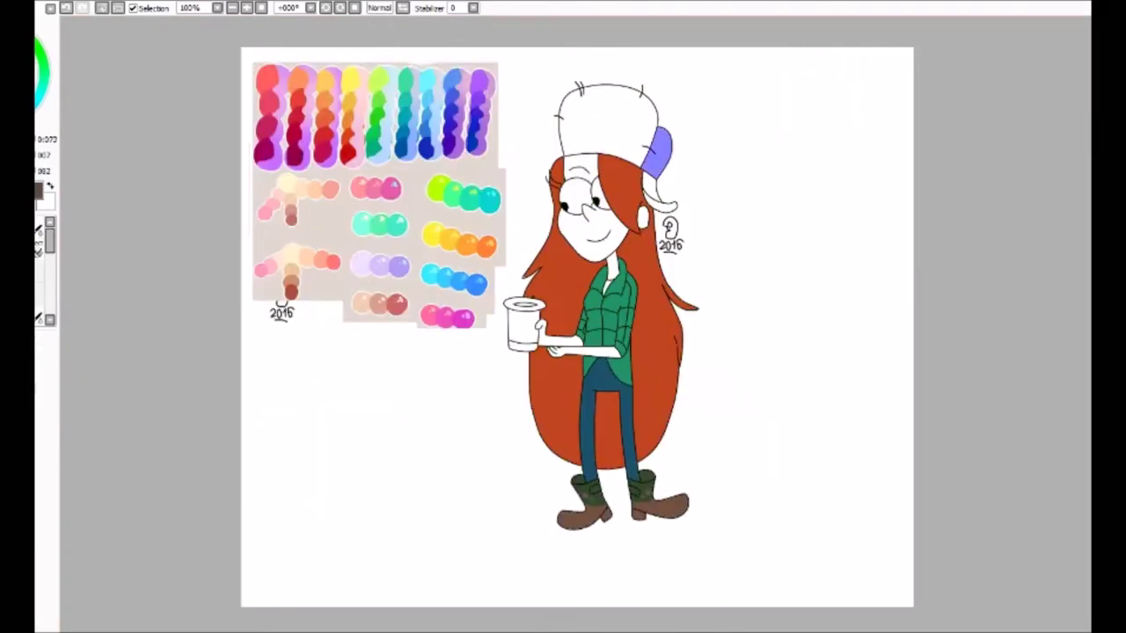
Color the ear flap of the girl's hat dark brown and the main part of the hat tan
click(660, 151)
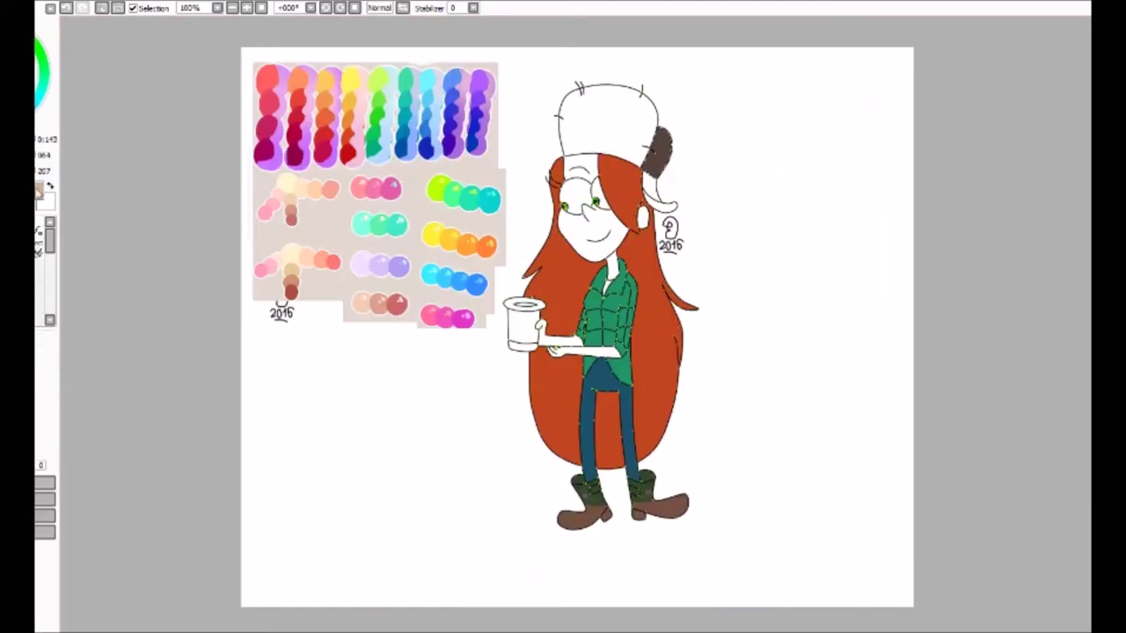
click(607, 119)
scroll(660, 204, up, 5)
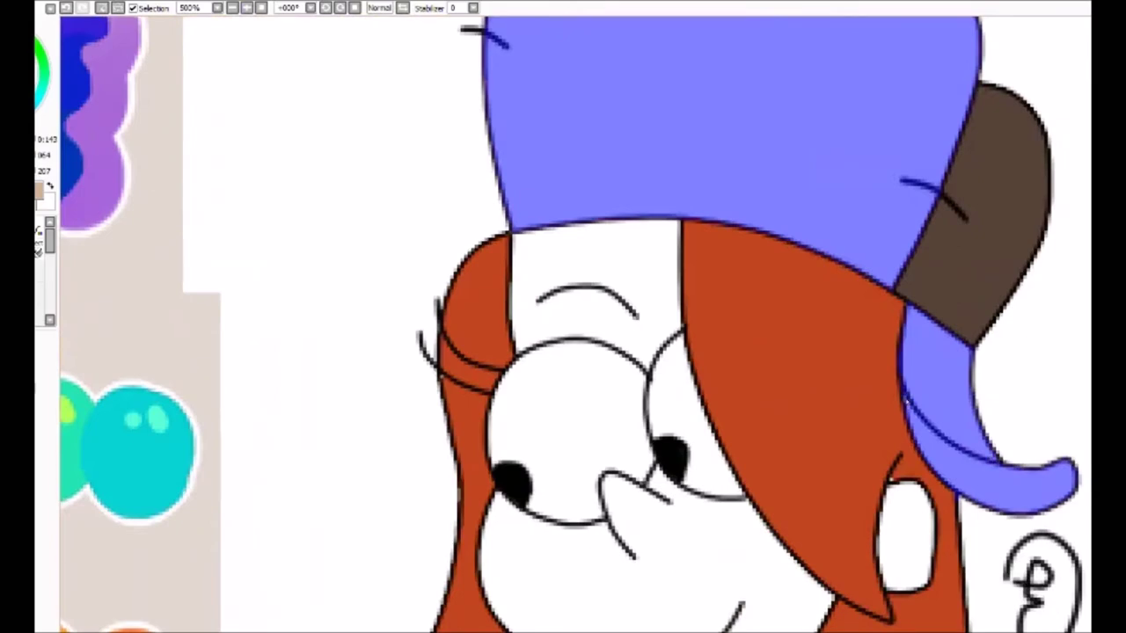
key(ctrl+z)
click(704, 132)
scroll(616, 264, down, 4)
click(628, 114)
key(ctrl+z)
Select the curled lower edge of the hat's hanging flap and color it a darker tan
click(662, 208)
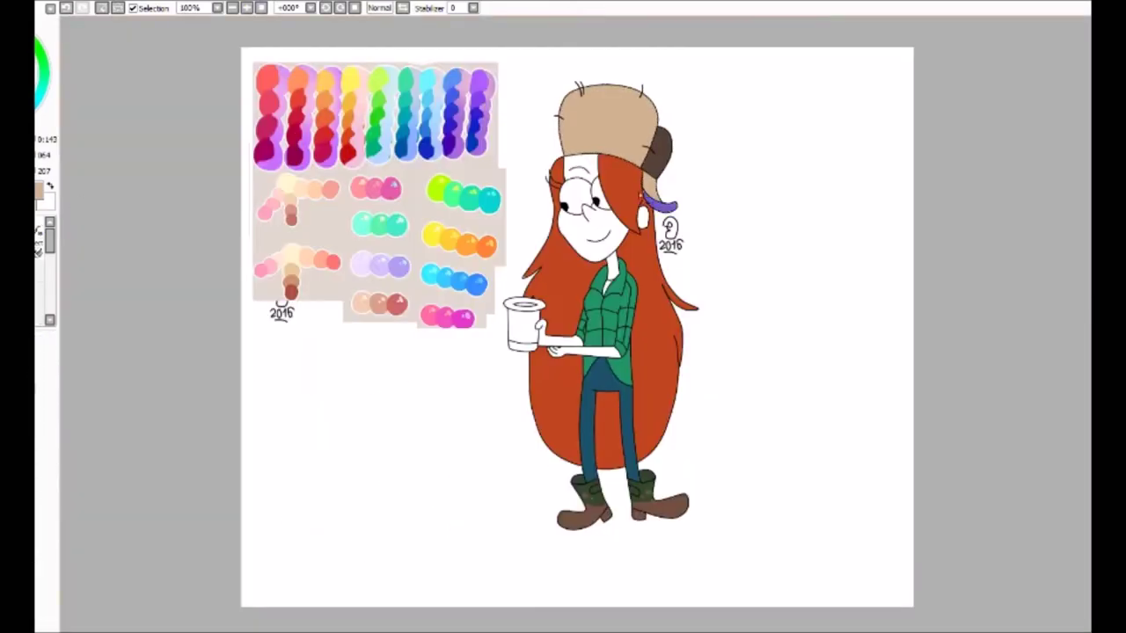
scroll(603, 202, up, 2)
key(ctrl+z)
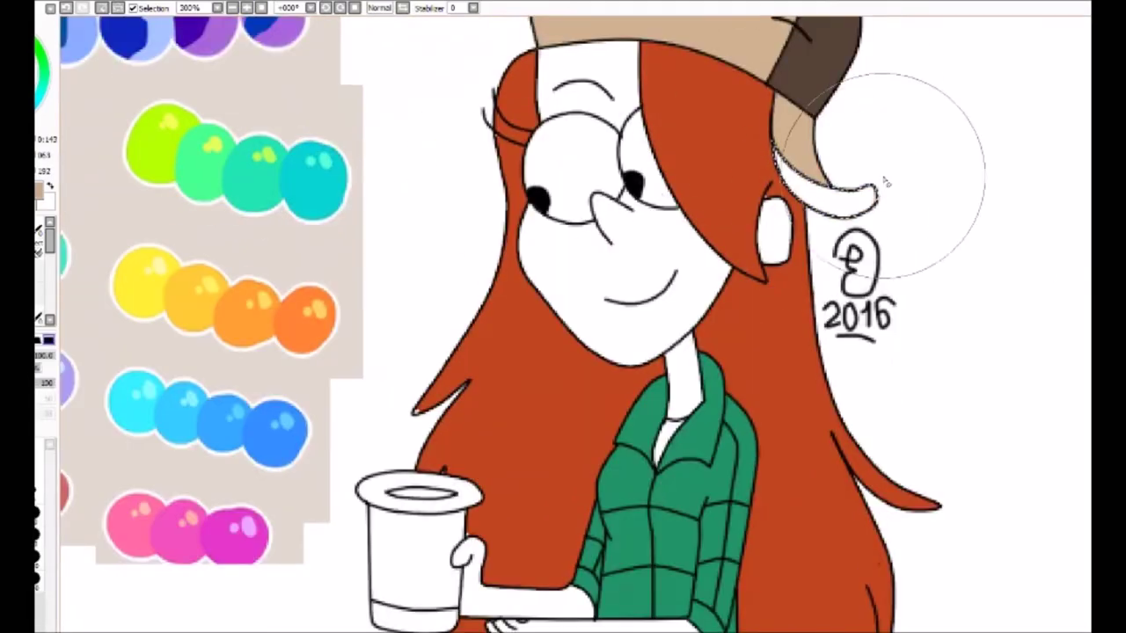
click(262, 7)
Color the girl's face, ear, neck and arms light peach and dot tan freckles on her cheeks
click(571, 339)
click(593, 220)
scroll(286, 347, up, 4)
scroll(563, 317, down, 6)
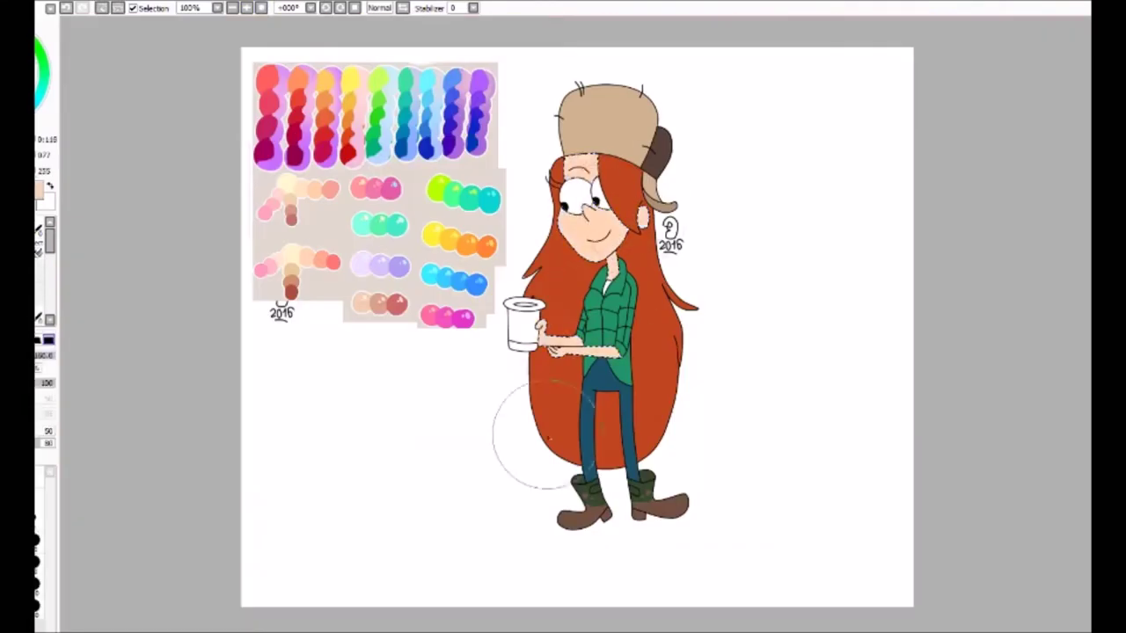
scroll(559, 328, up, 3)
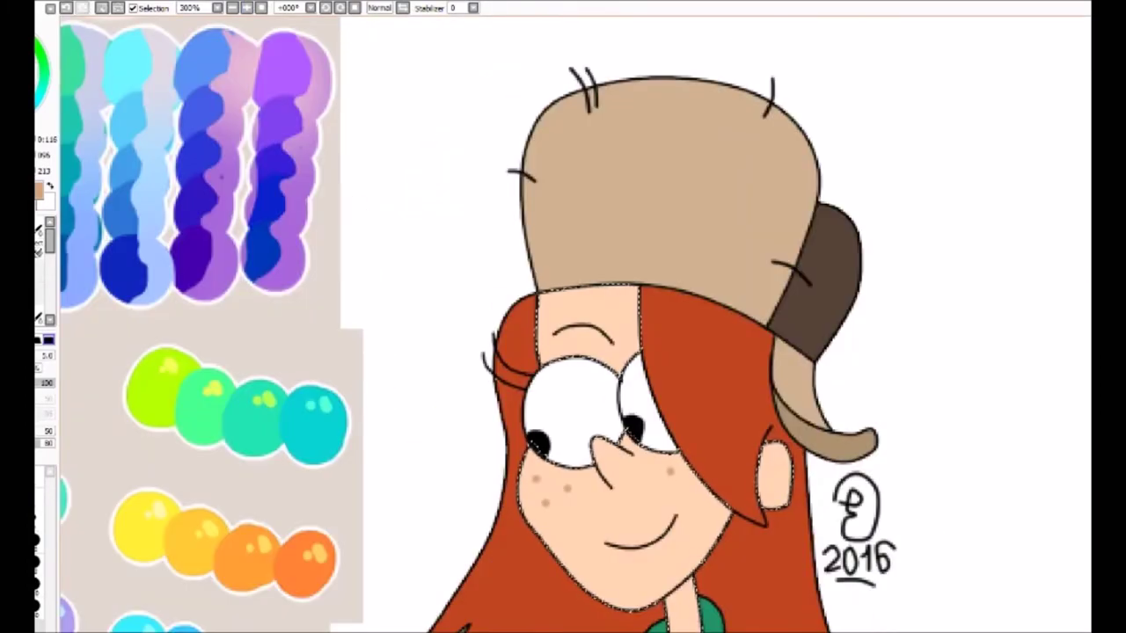
scroll(563, 316, down, 3)
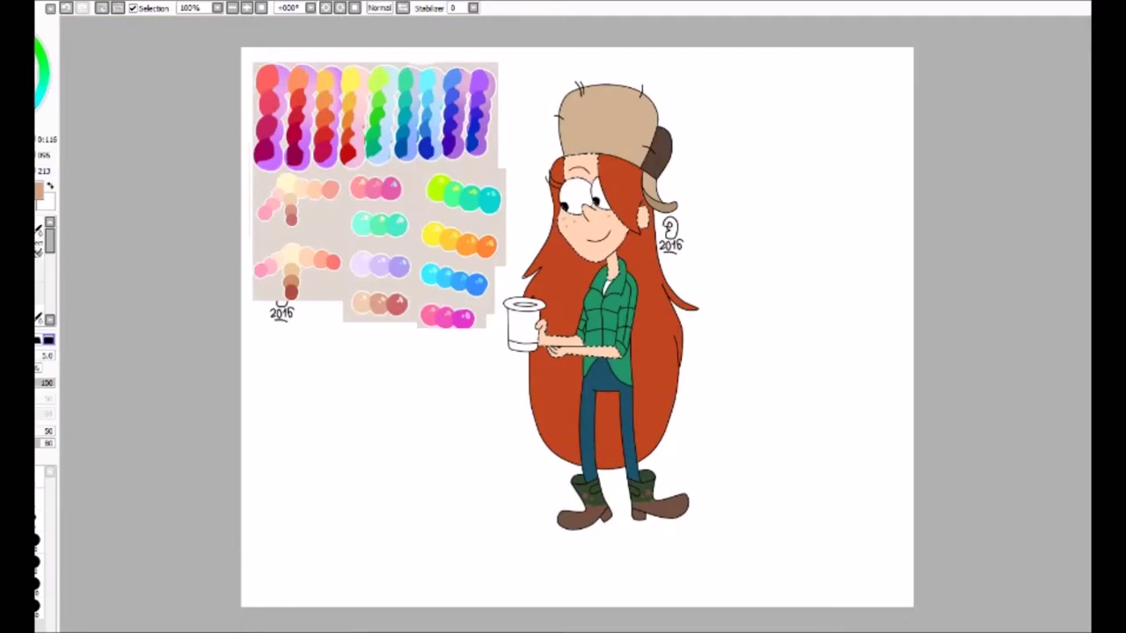
Select the body and rim of the cup in the girl's hand and color them red
scroll(575, 325, up, 4)
click(317, 215)
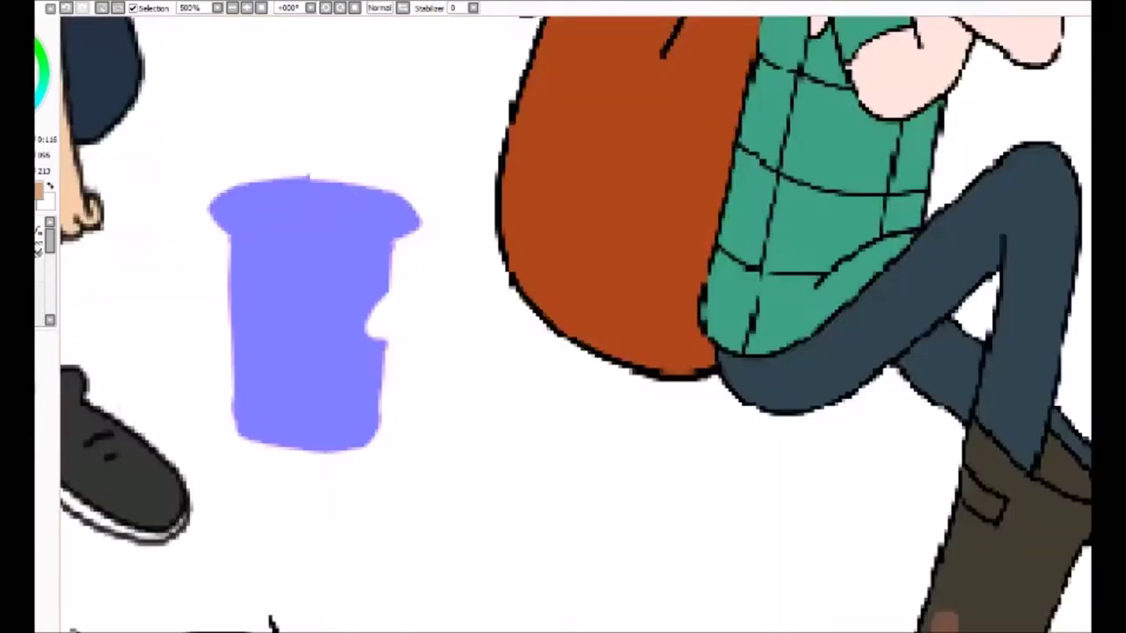
key(ctrl+z)
click(336, 230)
click(336, 230)
key(ctrl+z)
key(ctrl+z)
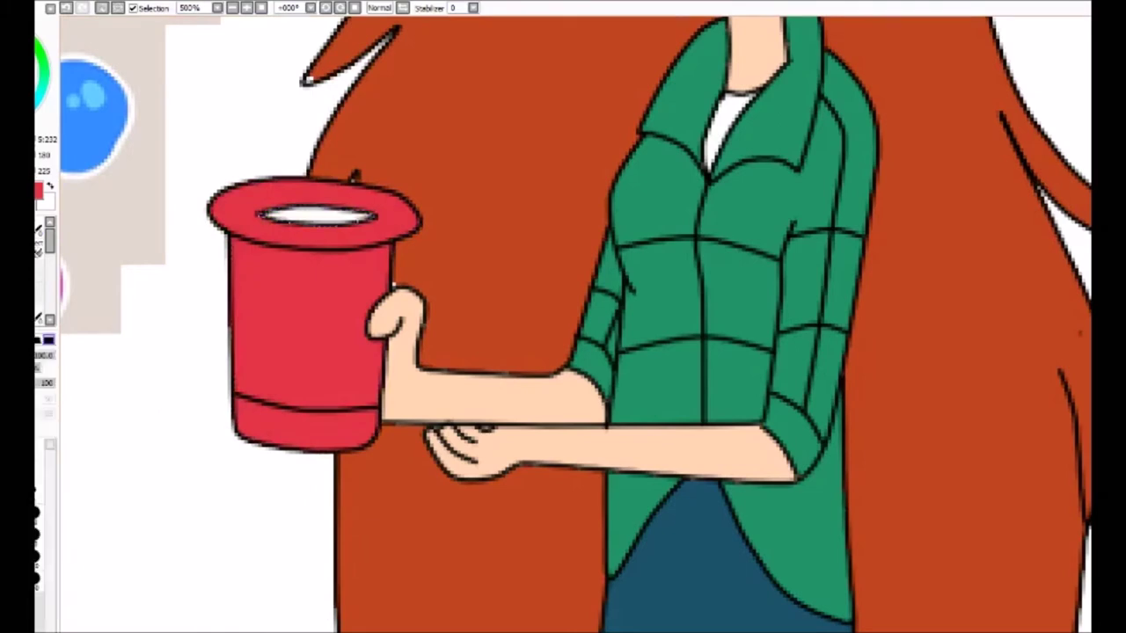
click(317, 216)
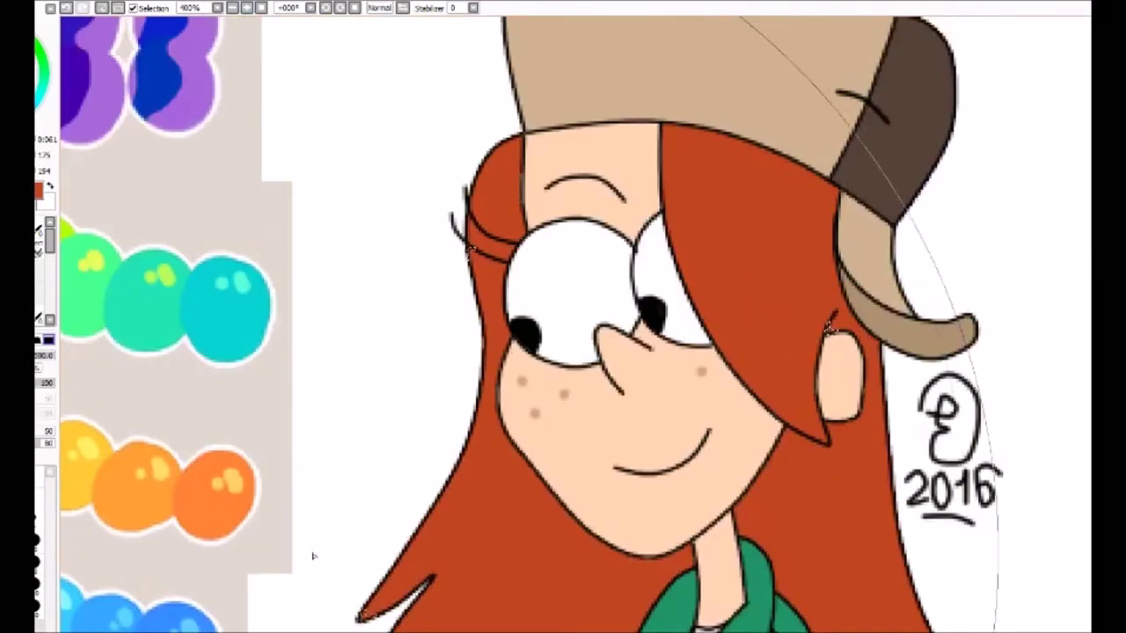
click(258, 9)
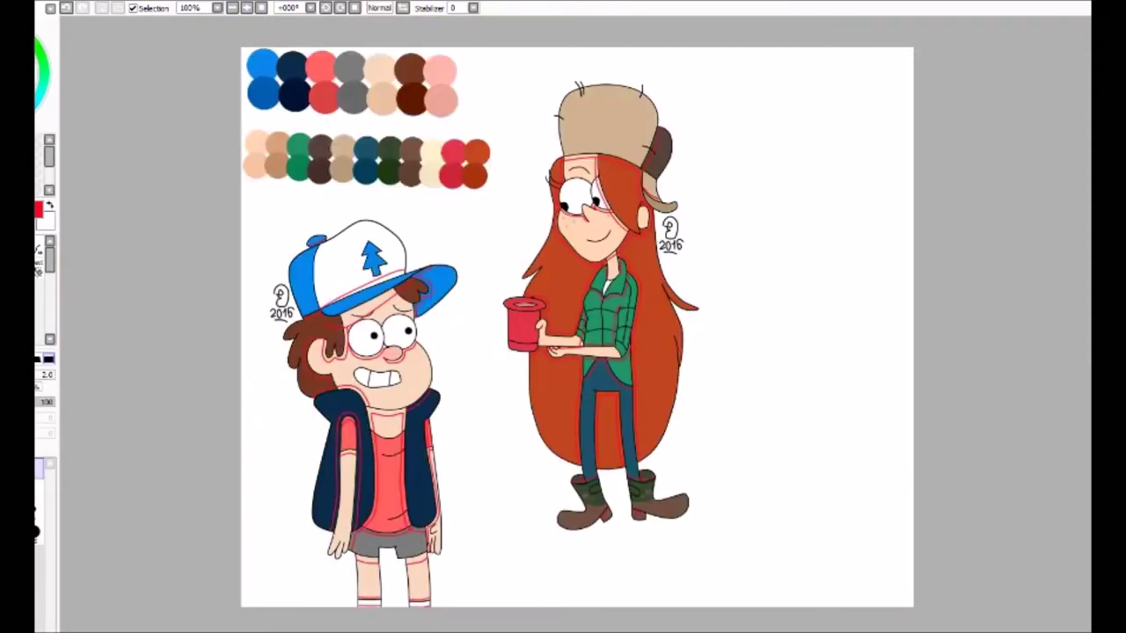
Select the shadow areas under the boy's cap button and around the hair beneath the brim and color them dark blue
key(e)
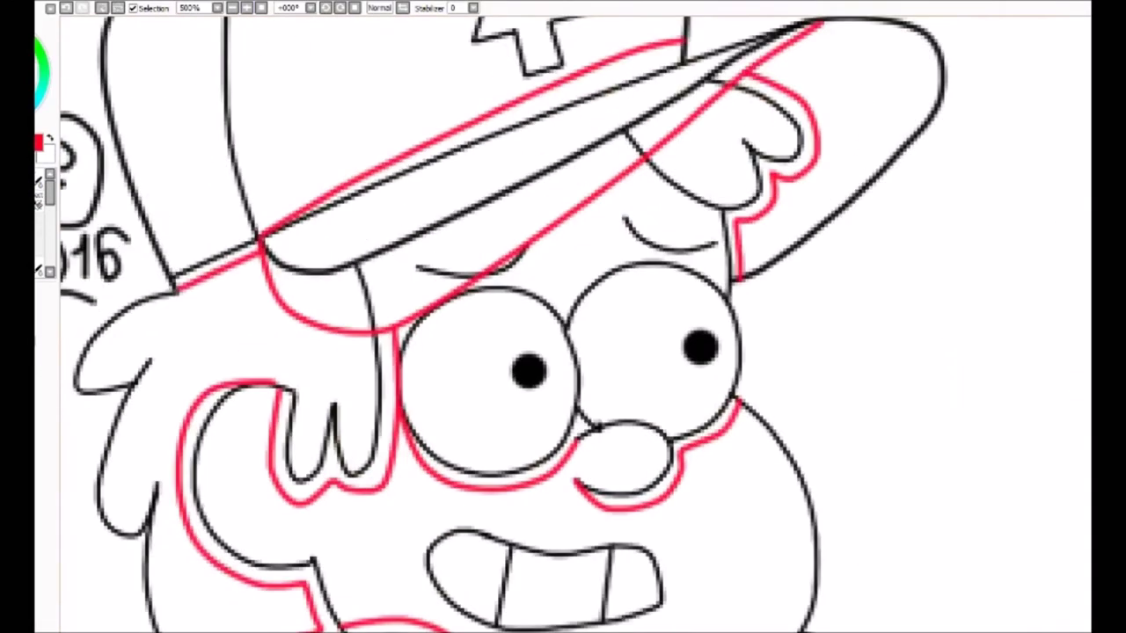
scroll(986, 213, up, 5)
mouse_move(715, 384)
mouse_down()
mouse_move(788, 350)
mouse_move(753, 364)
mouse_move(743, 390)
mouse_move(731, 527)
mouse_up()
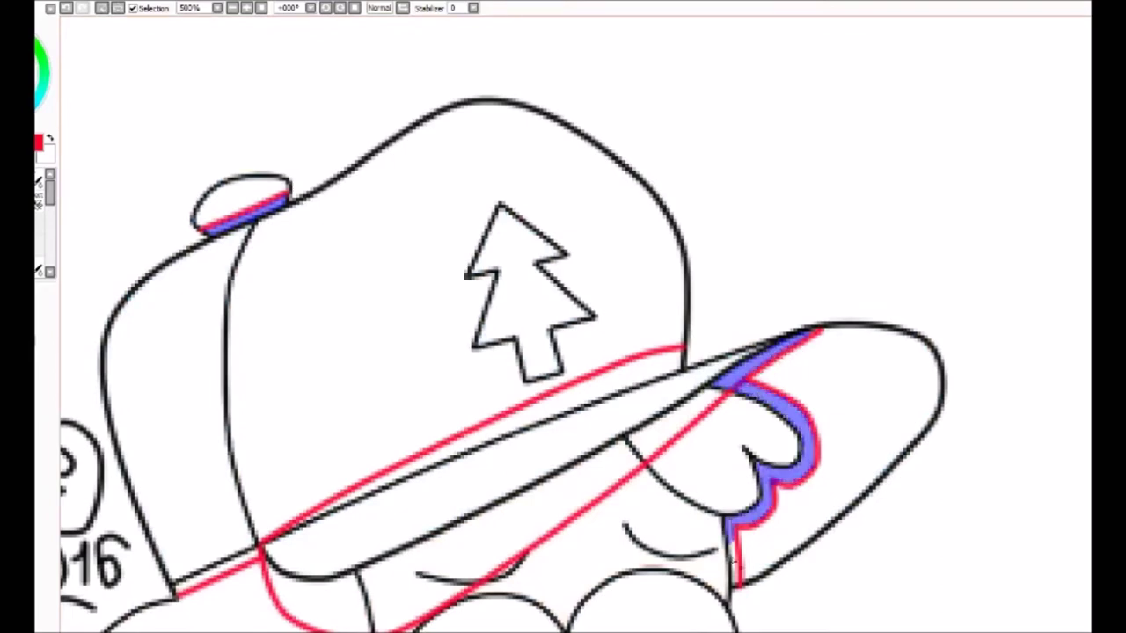
click(255, 10)
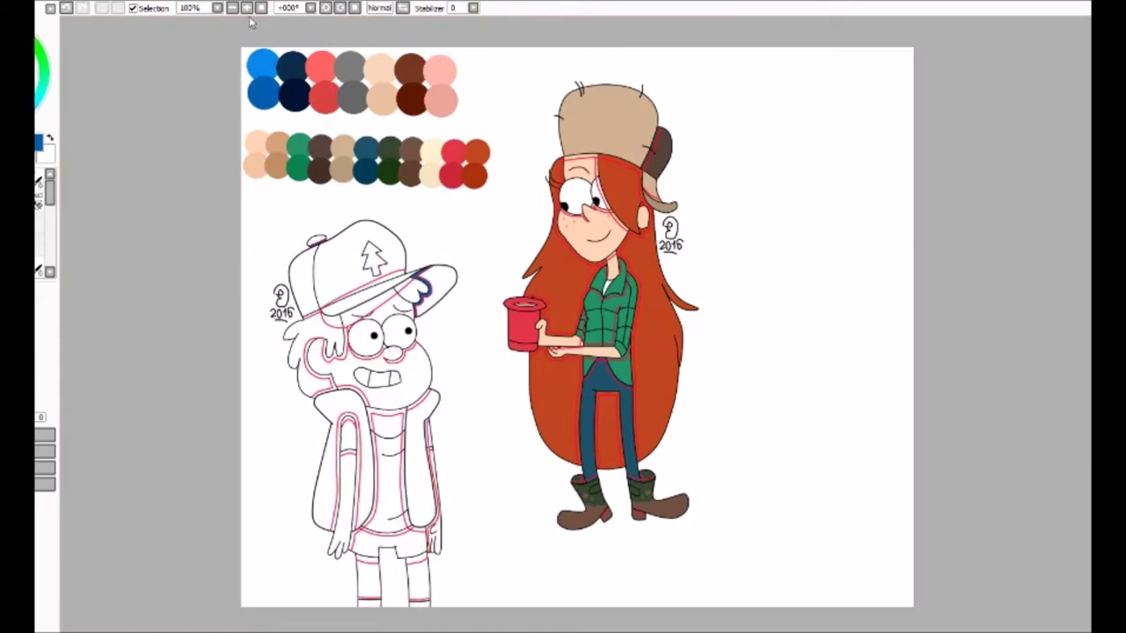
Select the skin shadow areas on the boy's legs at the socks, below the shorts and on the hand beside the shorts
scroll(370, 334, up, 3)
scroll(548, 511, down, 5)
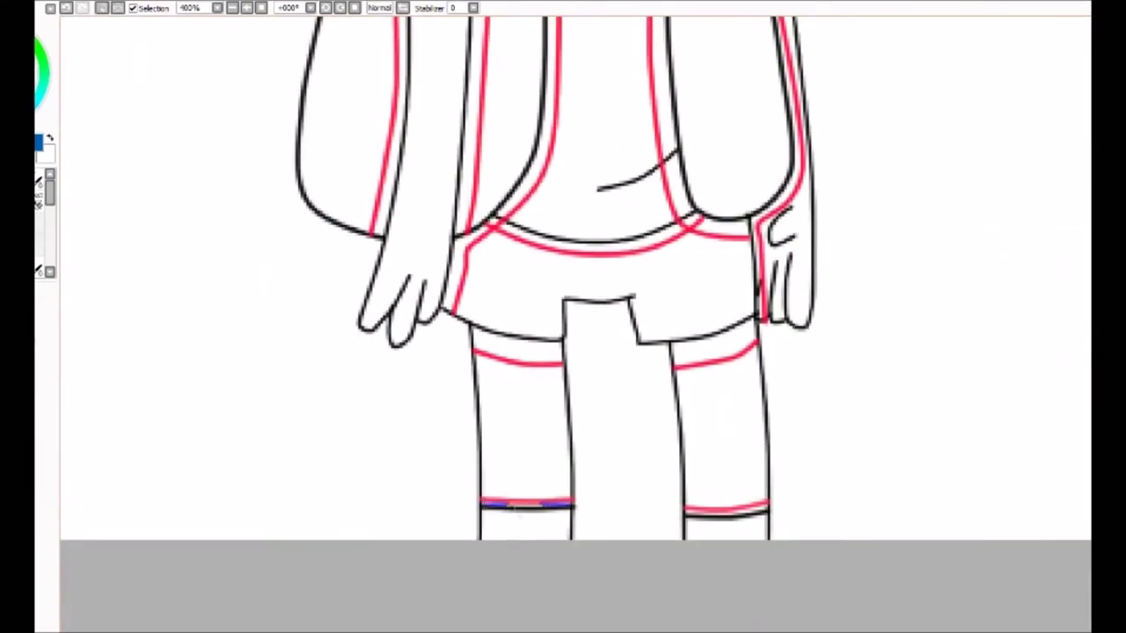
click(517, 348)
click(714, 344)
scroll(616, 352, up, 2)
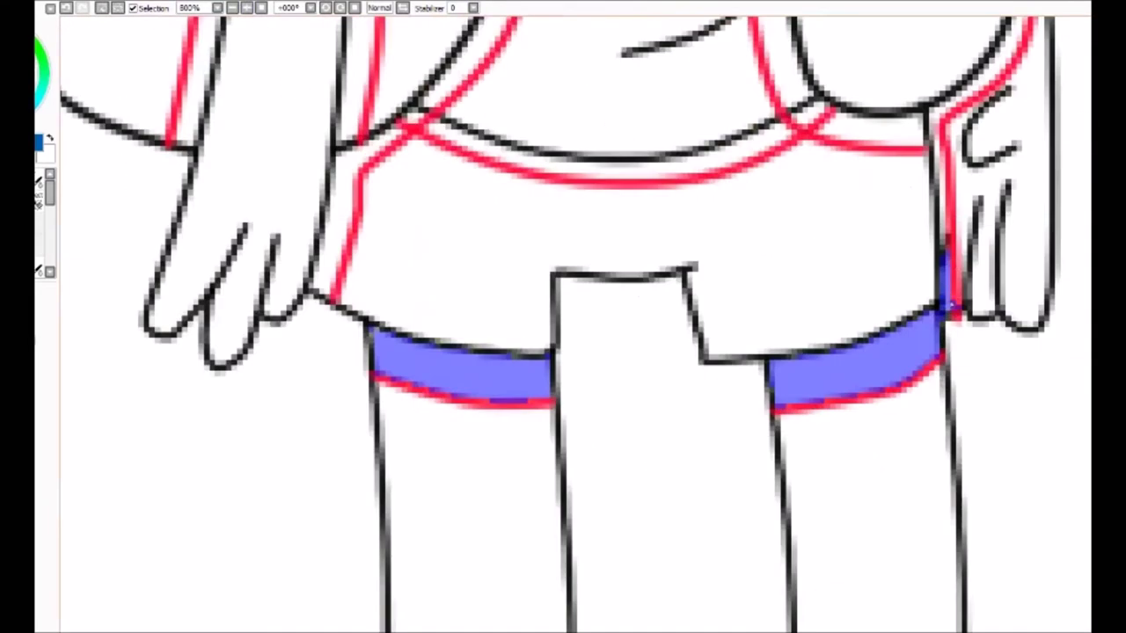
click(945, 211)
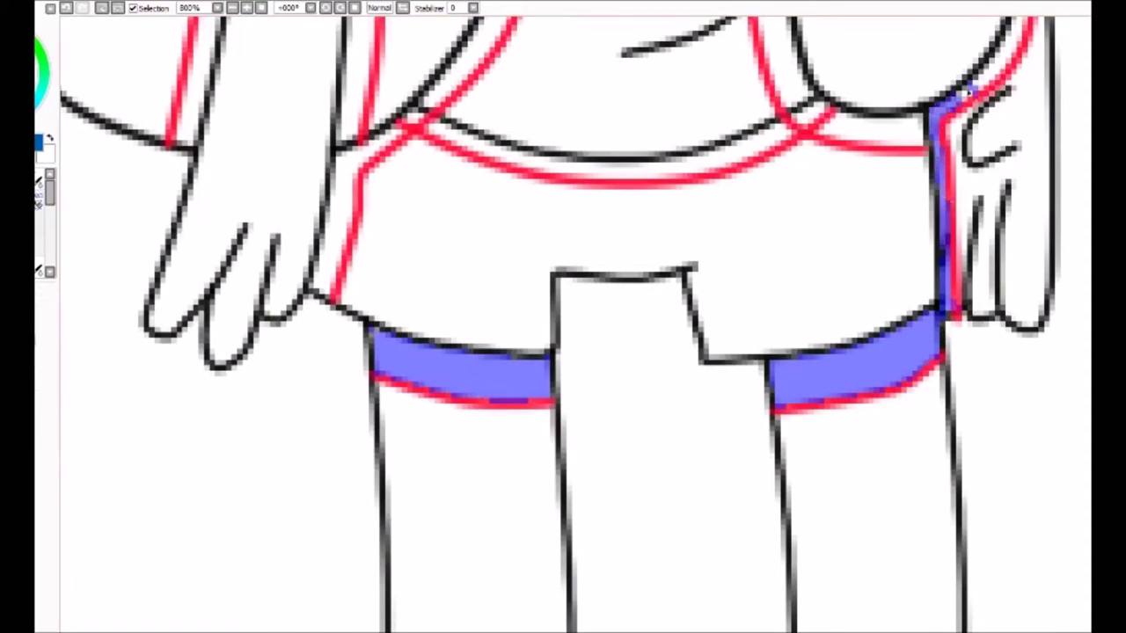
Add the skin shadows along the arm beside the vest, under both sleeve hems and across the neck to the selection
scroll(563, 325, up, 5)
drag(1020, 435, 985, 191)
scroll(961, 51, up, 5)
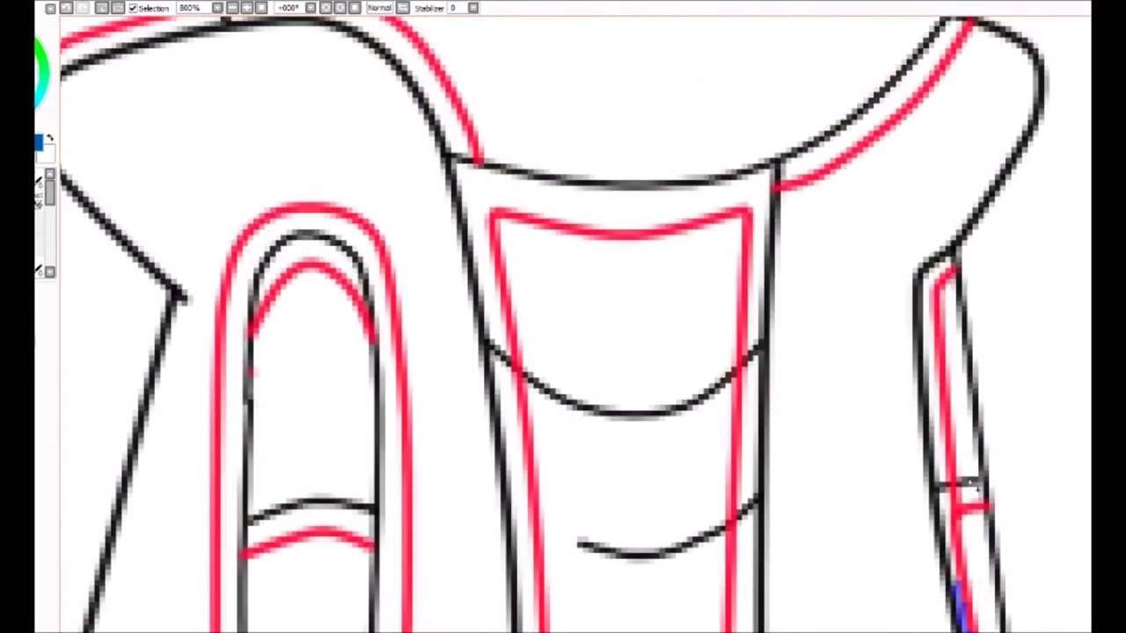
drag(251, 528, 374, 537)
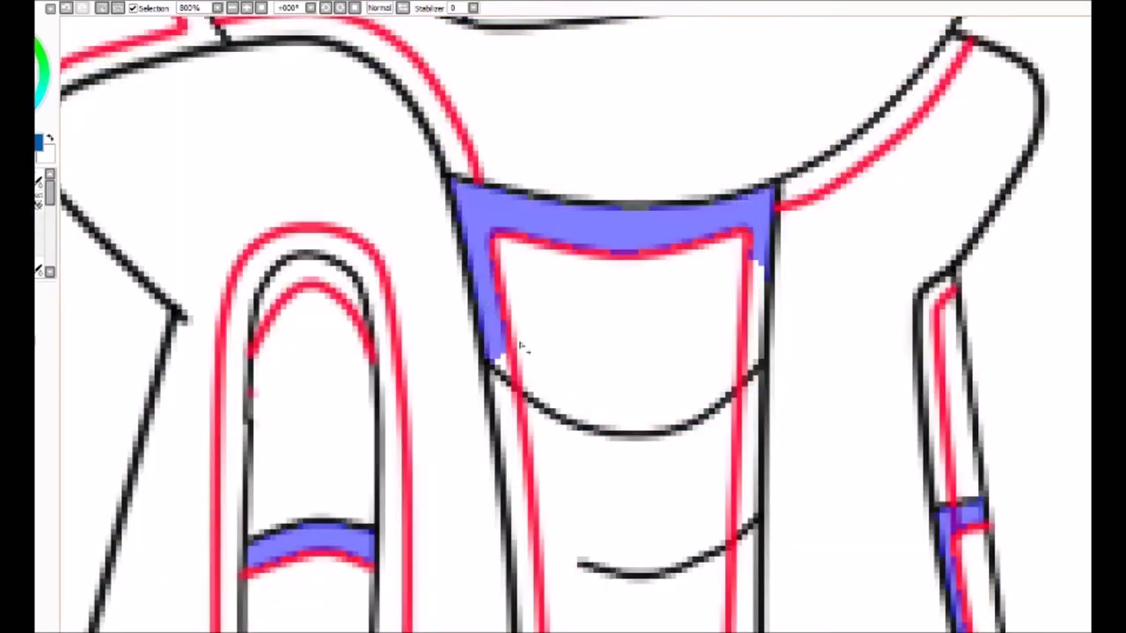
drag(516, 352, 754, 352)
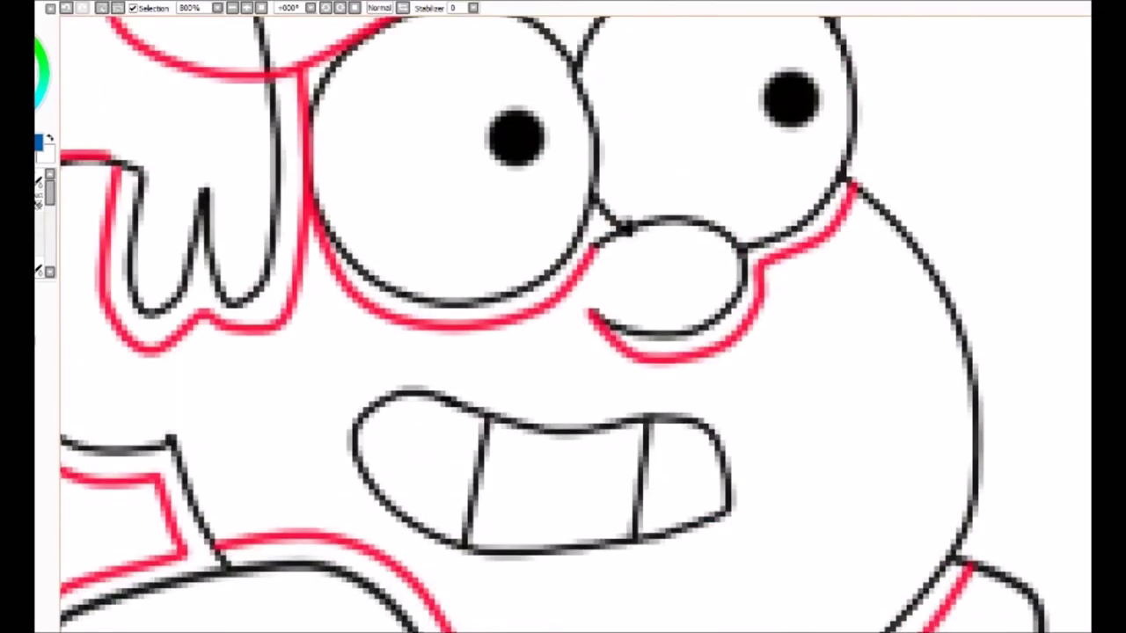
Select the face shadows under the boy's eyes, nose and hair and color all selected skin shadows darker peach
scroll(563, 316, up, 1)
mouse_move(325, 262)
mouse_down()
mouse_move(357, 304)
mouse_move(529, 329)
mouse_move(556, 339)
mouse_up()
drag(577, 295, 613, 251)
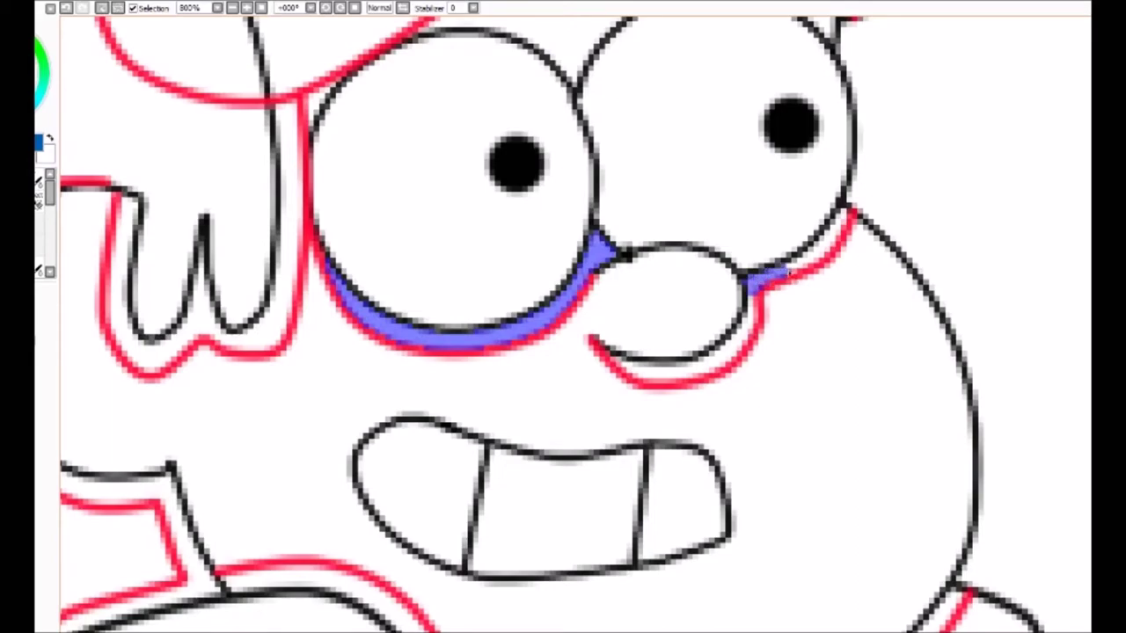
drag(787, 274, 849, 211)
drag(752, 300, 611, 363)
scroll(563, 317, down, 3)
drag(224, 281, 476, 431)
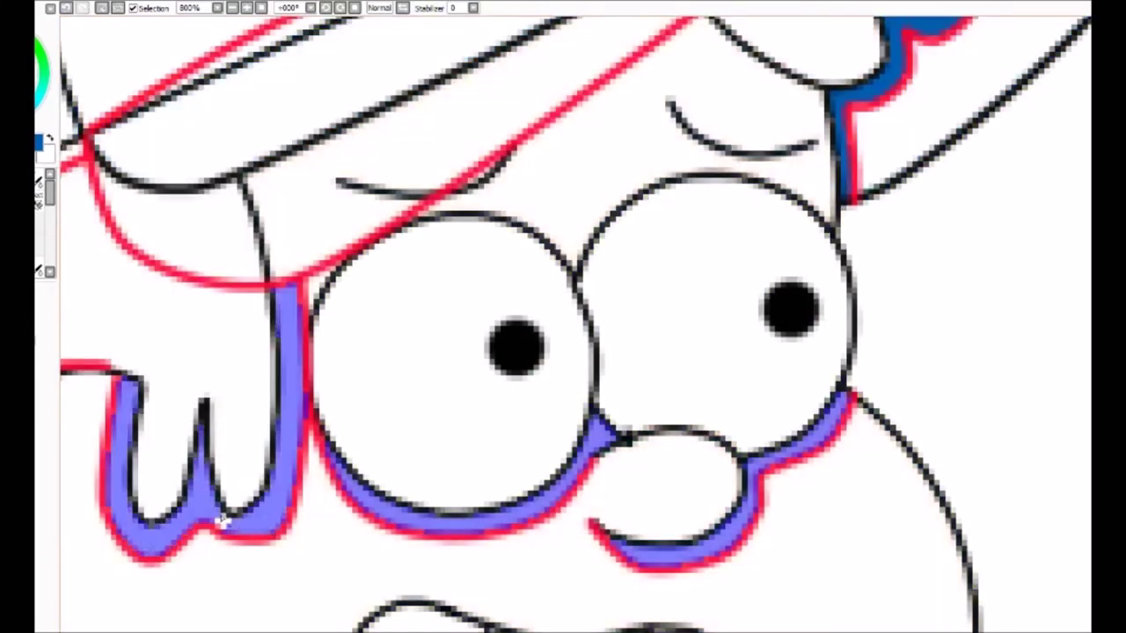
scroll(563, 317, down, 2)
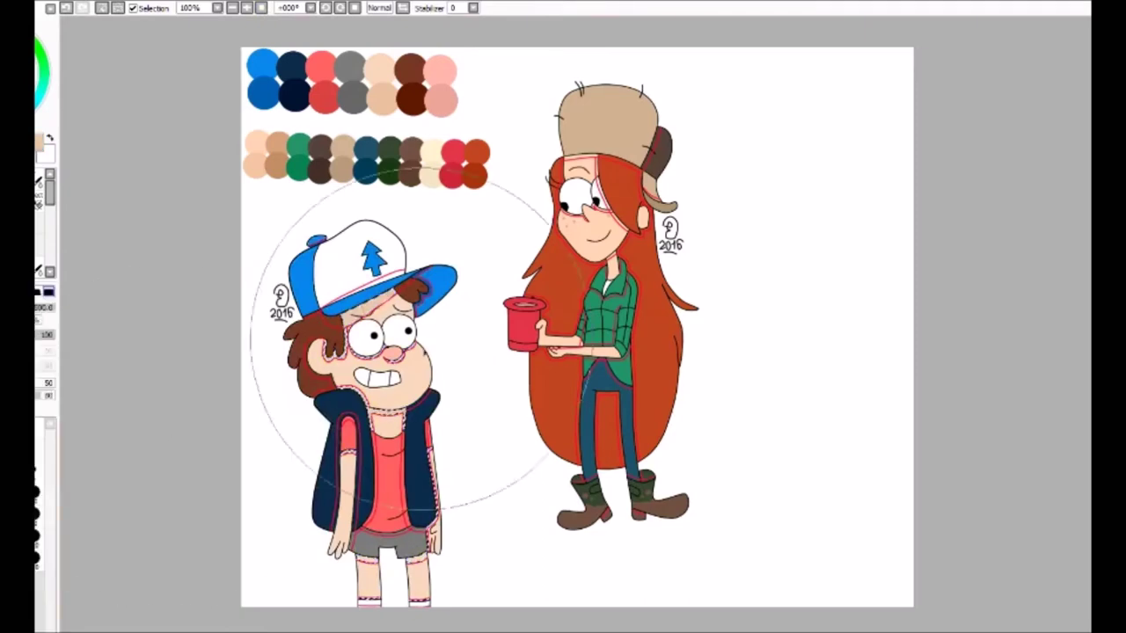
drag(424, 467, 452, 572)
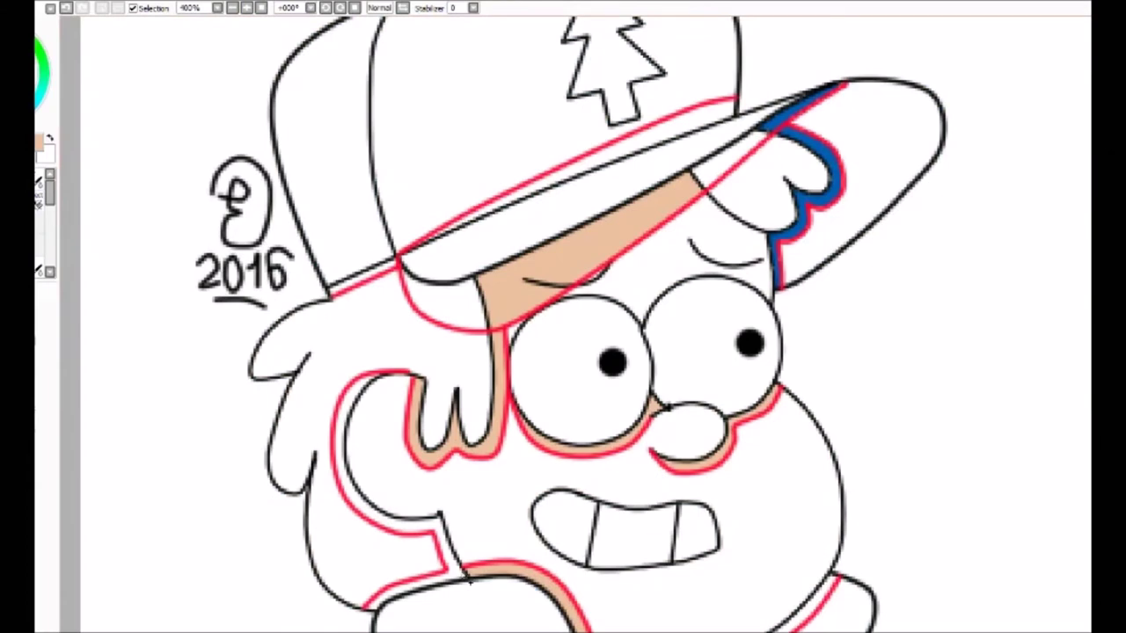
Select the hair shadows around the boy's ear and under the cap, color them dark brown and clear the selection
drag(354, 385, 440, 582)
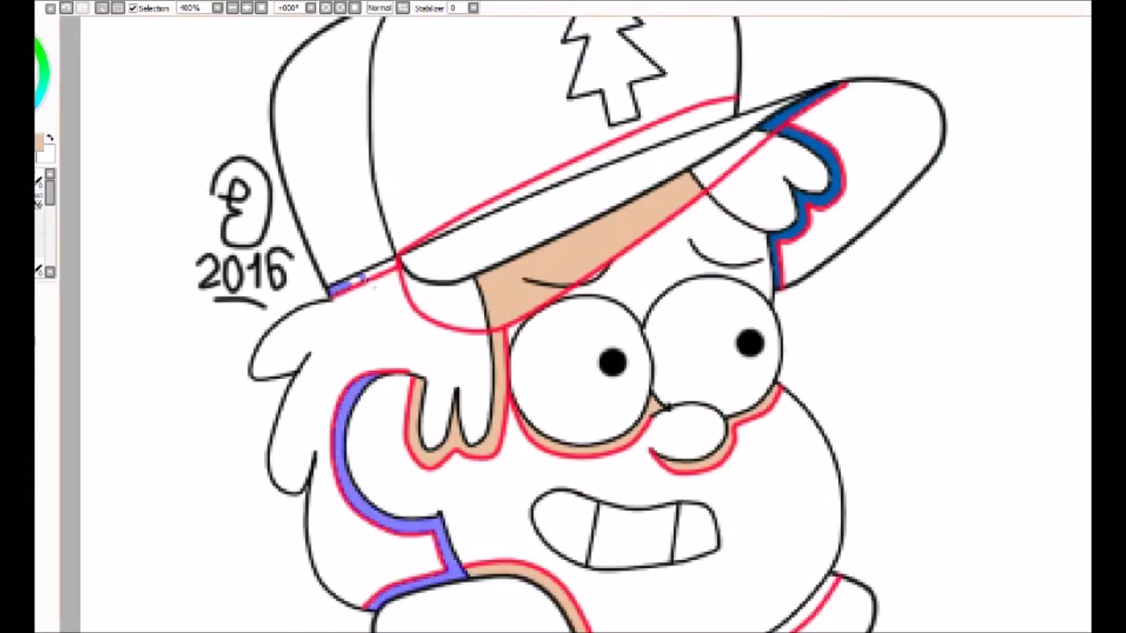
drag(385, 279, 409, 289)
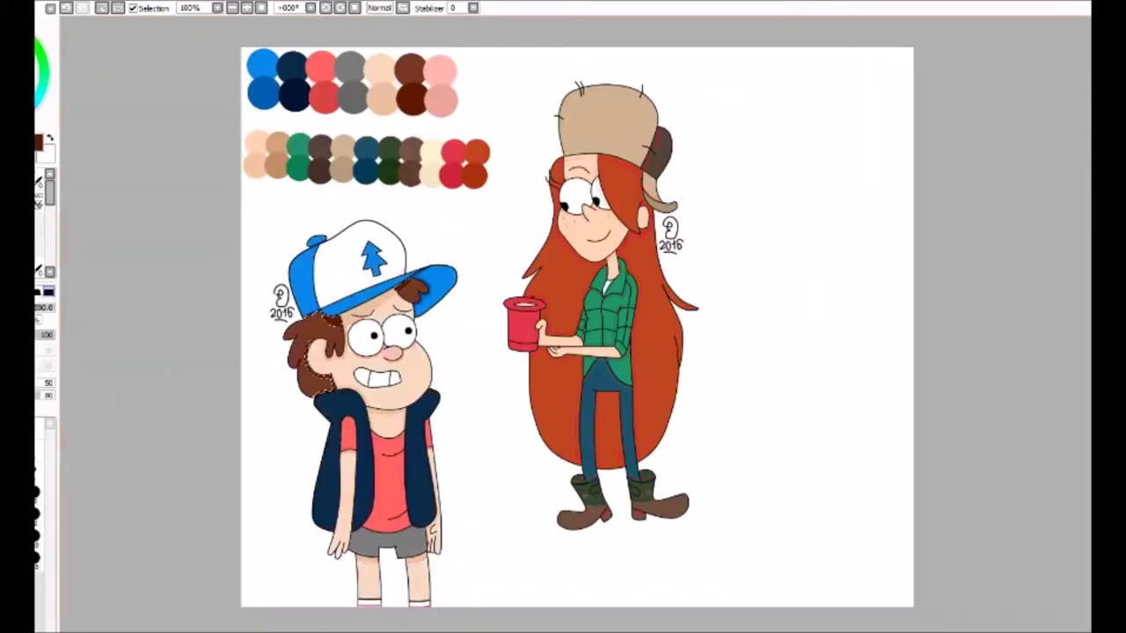
key(ctrl+d)
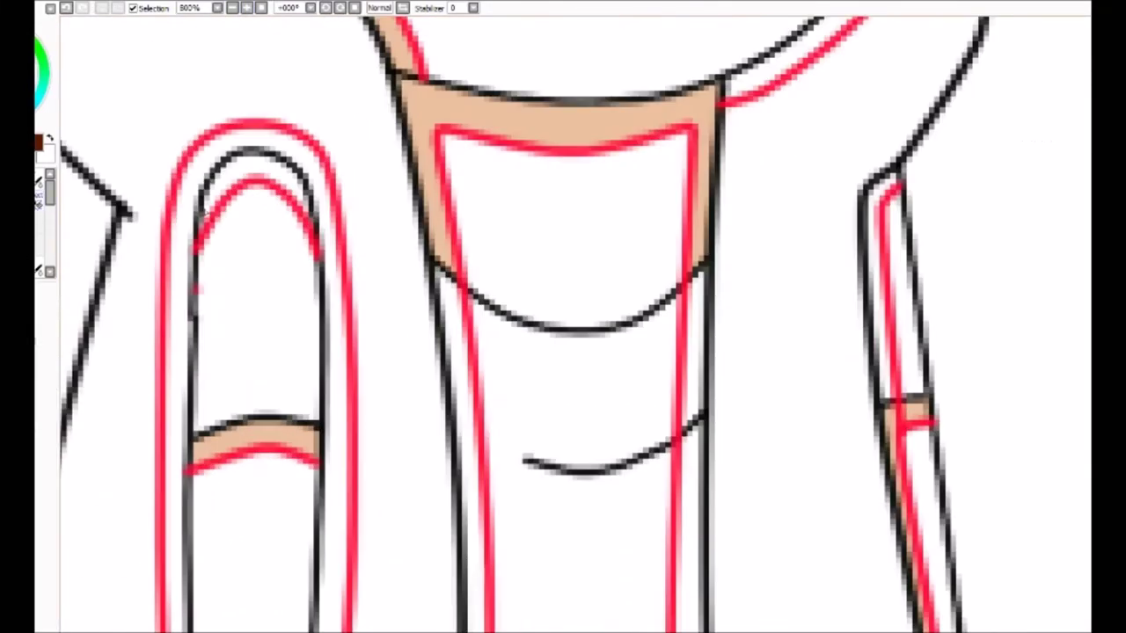
Select the shirt shadows at the tops of the sleeves and along both vest edges and color them dark red
drag(204, 220, 307, 207)
drag(447, 281, 480, 625)
drag(699, 268, 691, 629)
click(877, 310)
drag(875, 202, 882, 304)
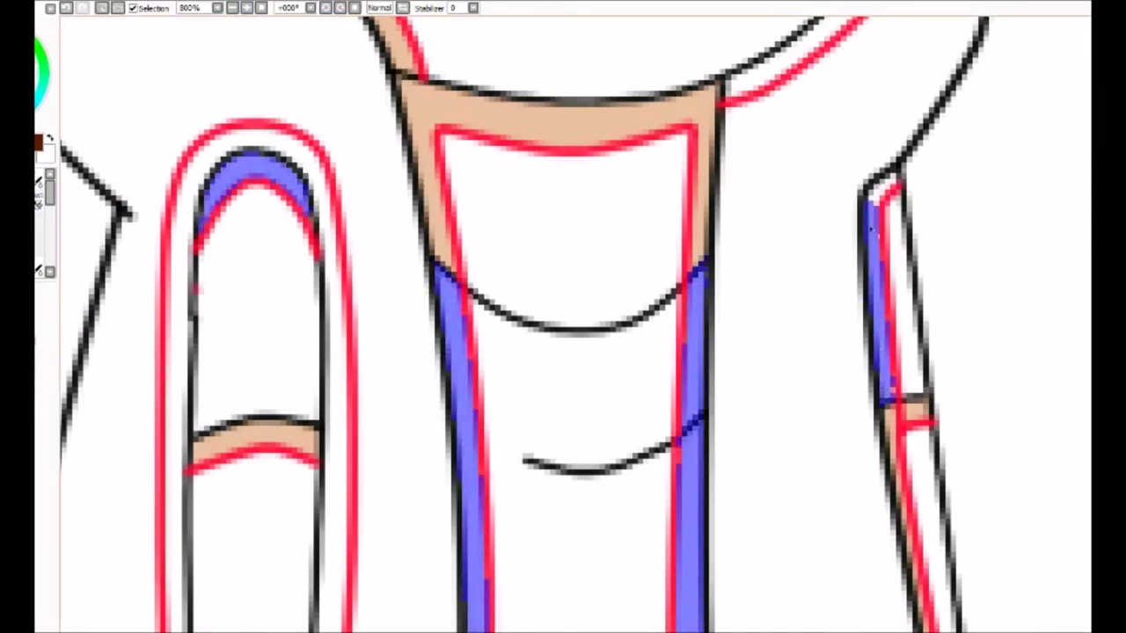
scroll(563, 352, down, 5)
drag(704, 374, 739, 502)
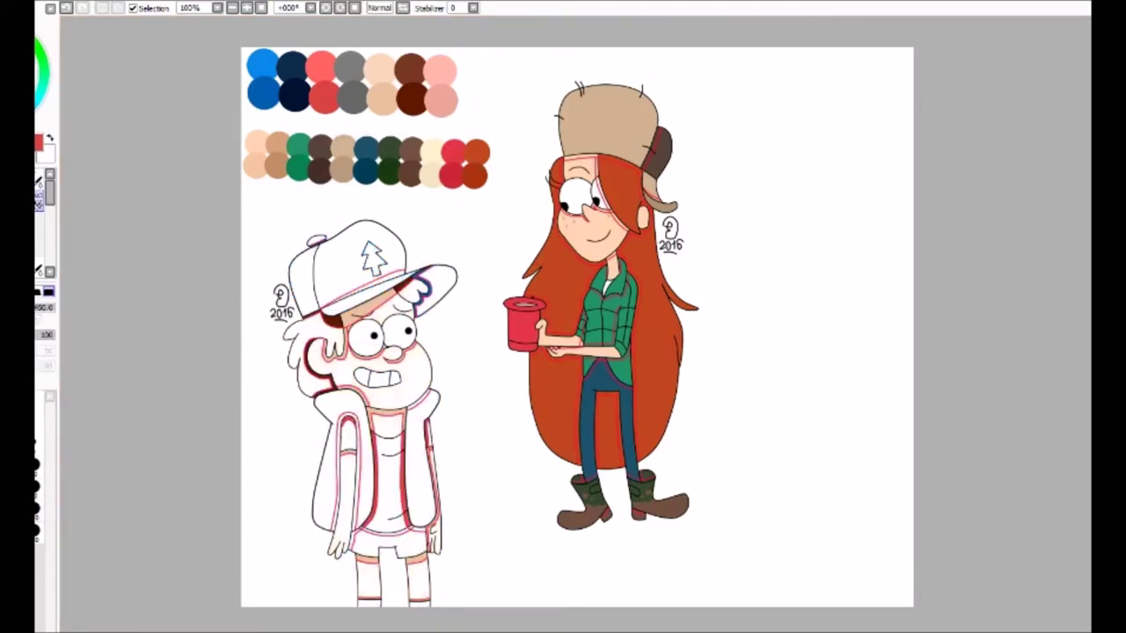
Undo the shirt shadow fill, complete the selection of the shadow areas and color them dark red again
click(217, 7)
scroll(577, 326, down, 5)
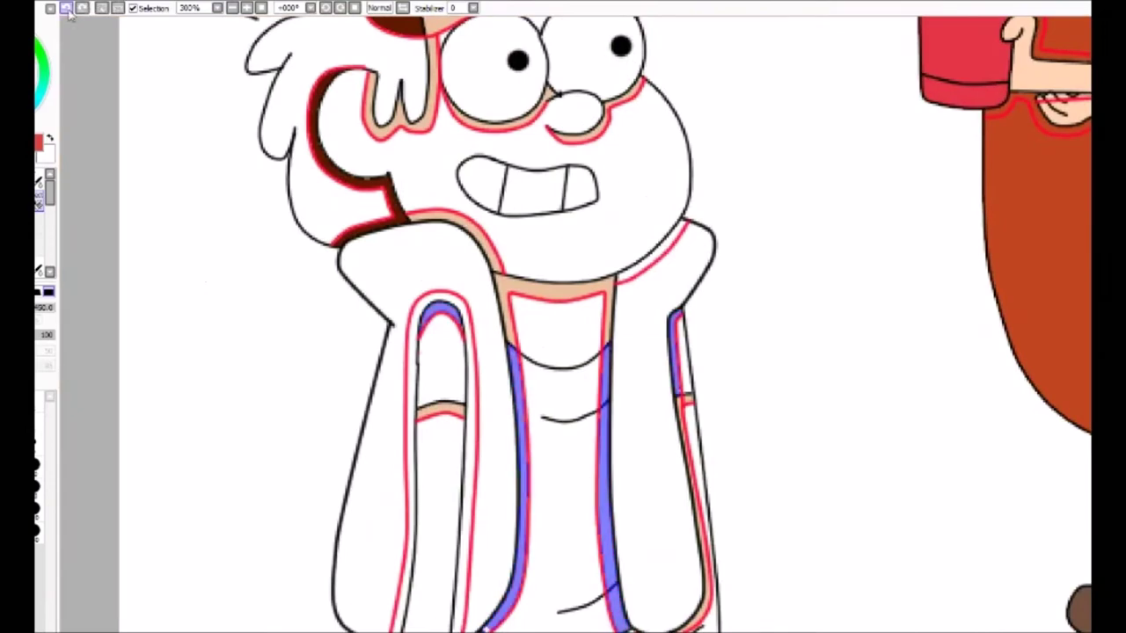
click(66, 8)
scroll(395, 100, up, 3)
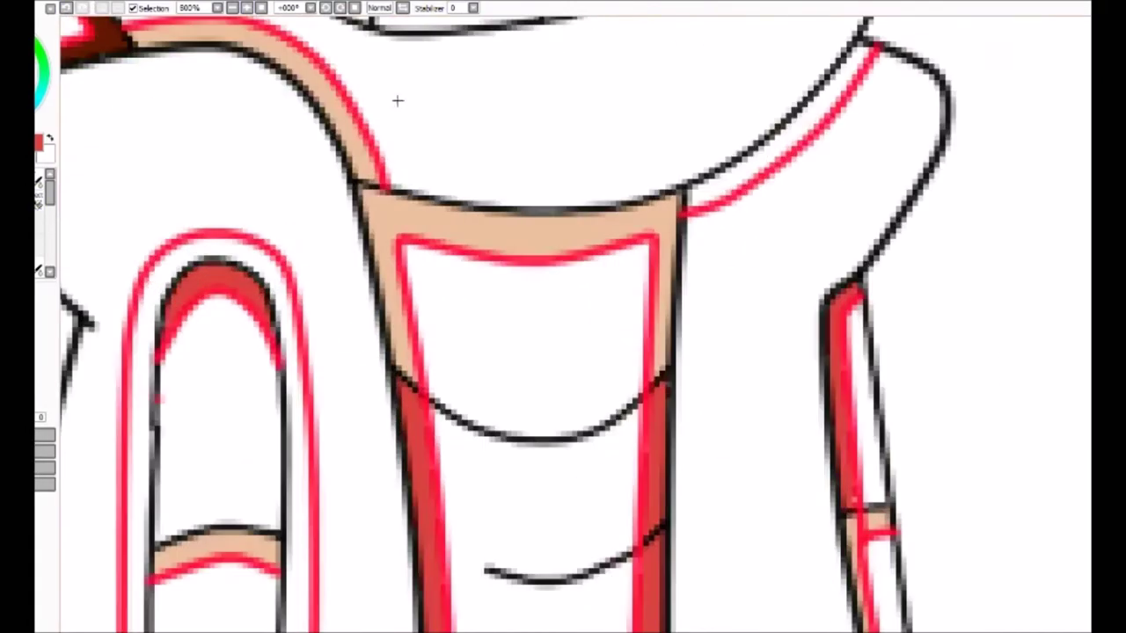
Color the shorts' shadow below the shirt hem dark gray and the vest shadows around the arm and under the chin dark navy
scroll(395, 100, down, 3)
scroll(322, 217, down, 2)
mouse_move(322, 217)
mouse_down()
mouse_move(389, 252)
mouse_move(835, 211)
mouse_up()
click(261, 7)
key(ctrl+z)
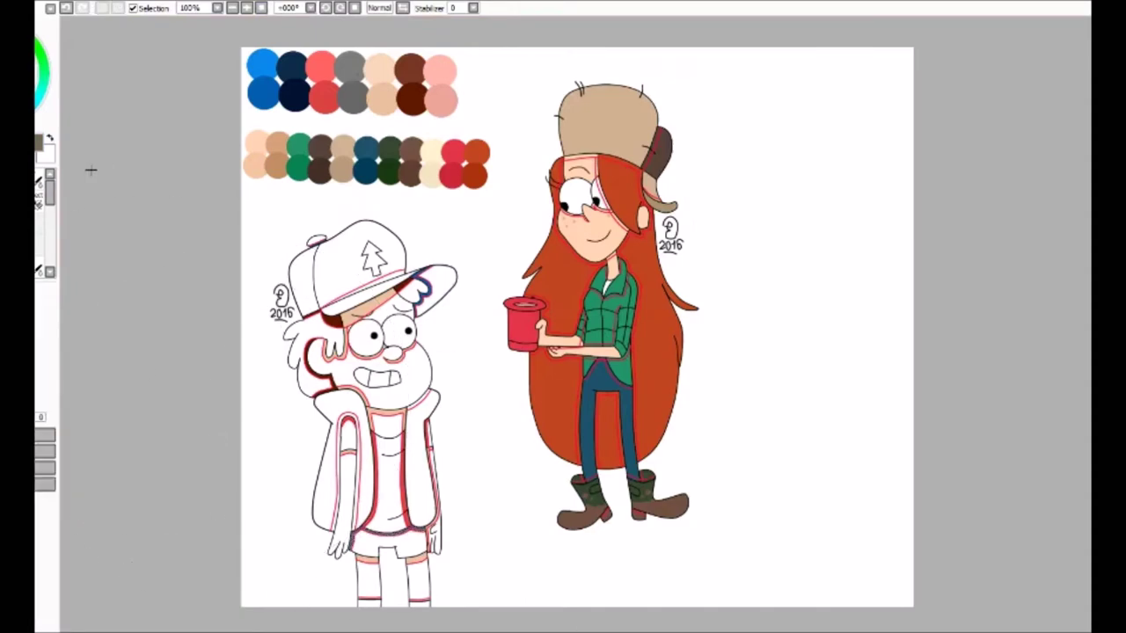
scroll(524, 325, up, 4)
scroll(563, 316, up, 2)
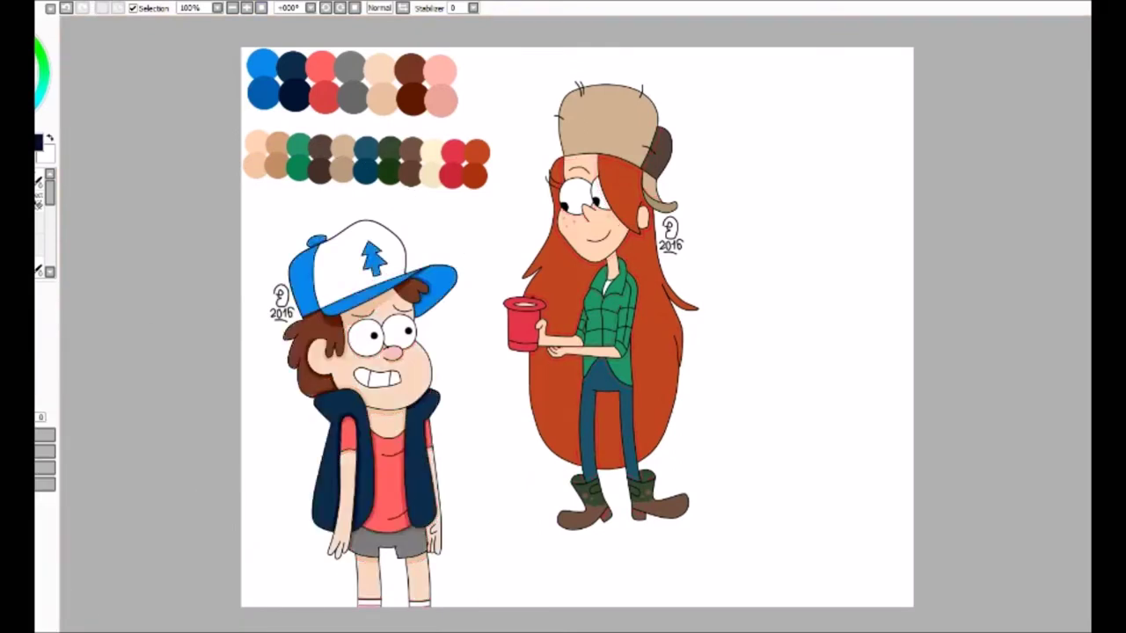
Add a light gray swatch to the palette and fill the shadow strip above the brim on the cap's white front with it
key(b)
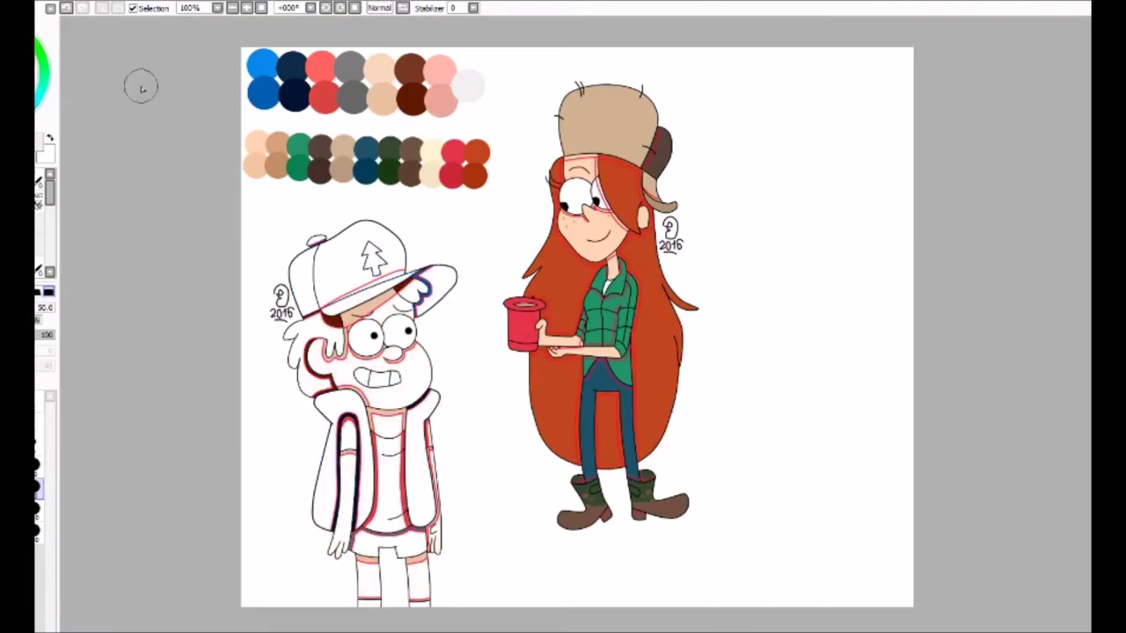
scroll(378, 290, up, 5)
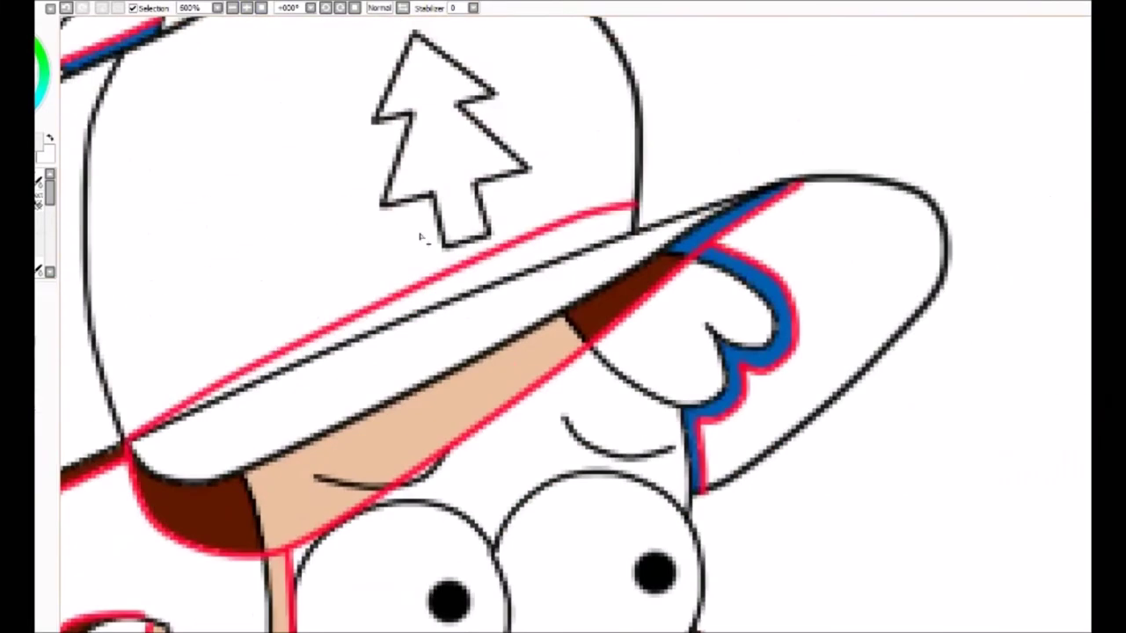
click(286, 360)
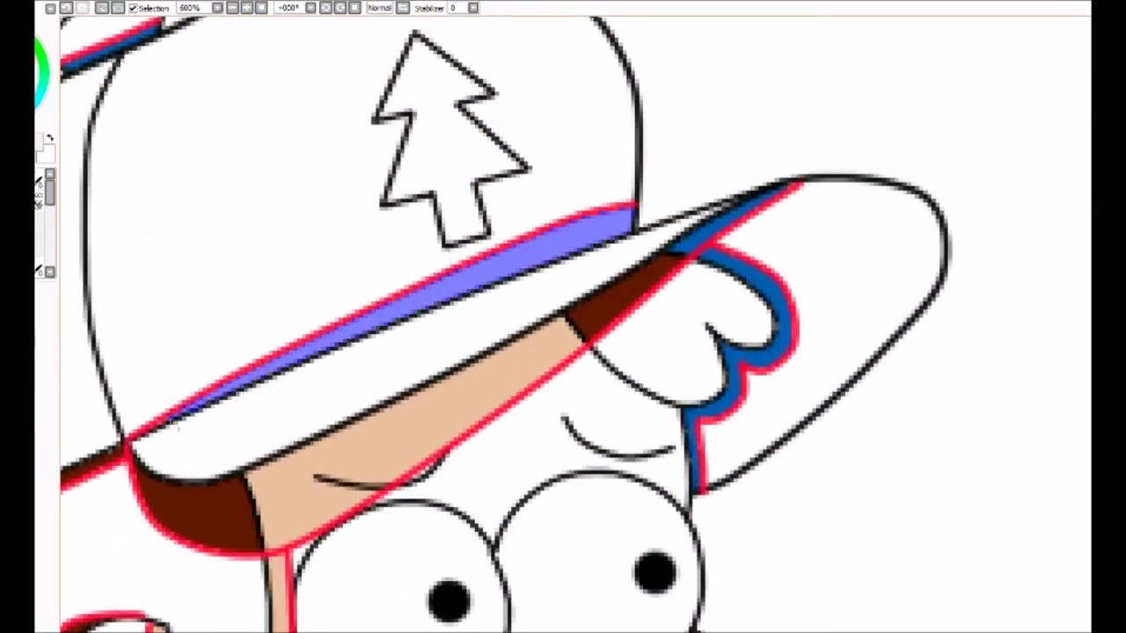
key(b)
click(515, 252)
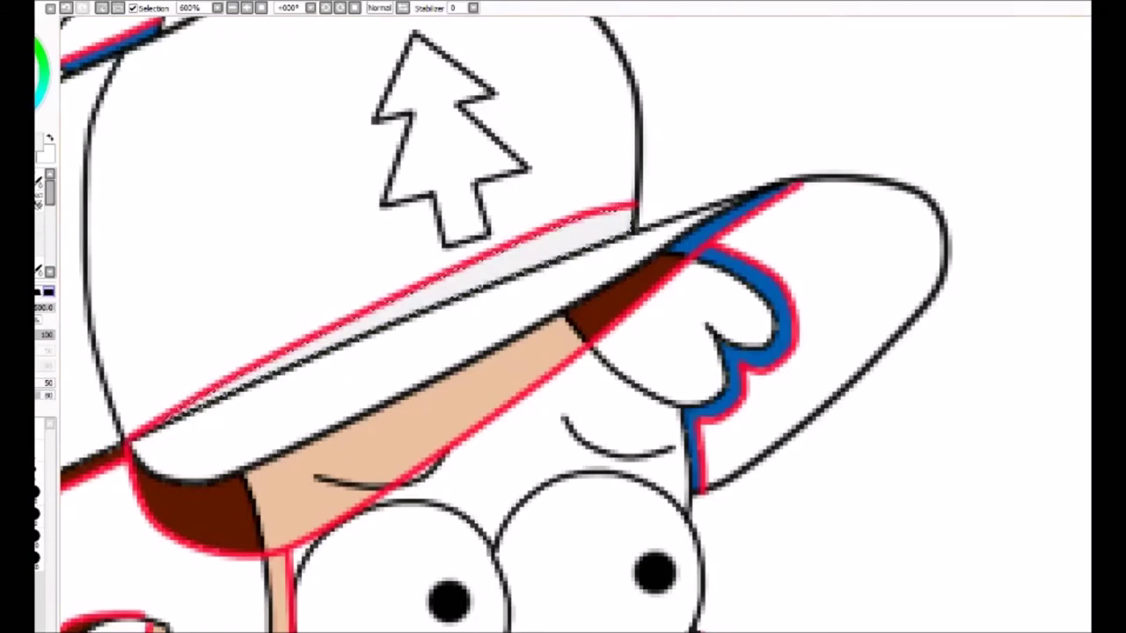
Hide the red shadow guide lines and make the cap's white-front shadow a slightly darker gray
key(ctrl+h)
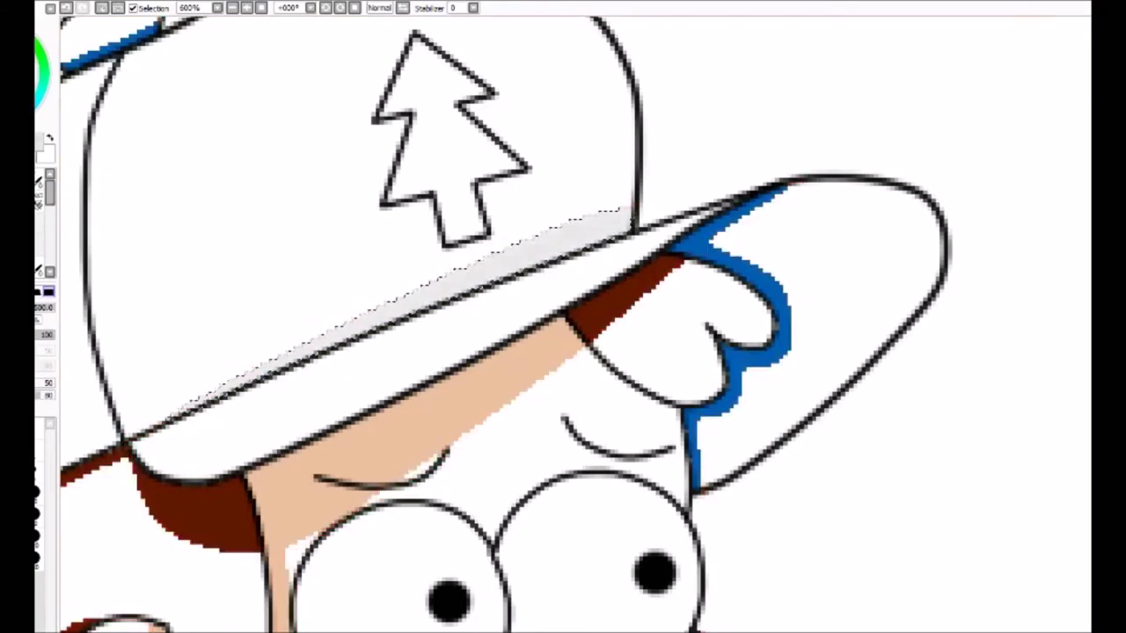
key(ctrl+0)
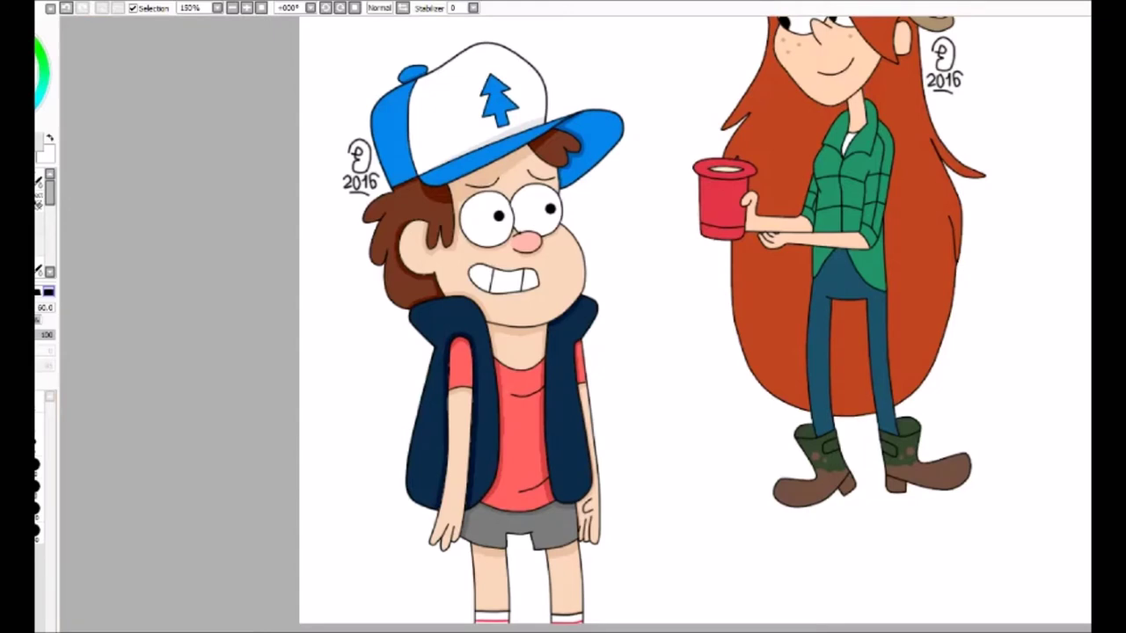
Paint dark red shadows beneath the creases of the boy's shirt and a small dark gray shadow at the shorts' inner-leg crease
scroll(227, 150, up, 5)
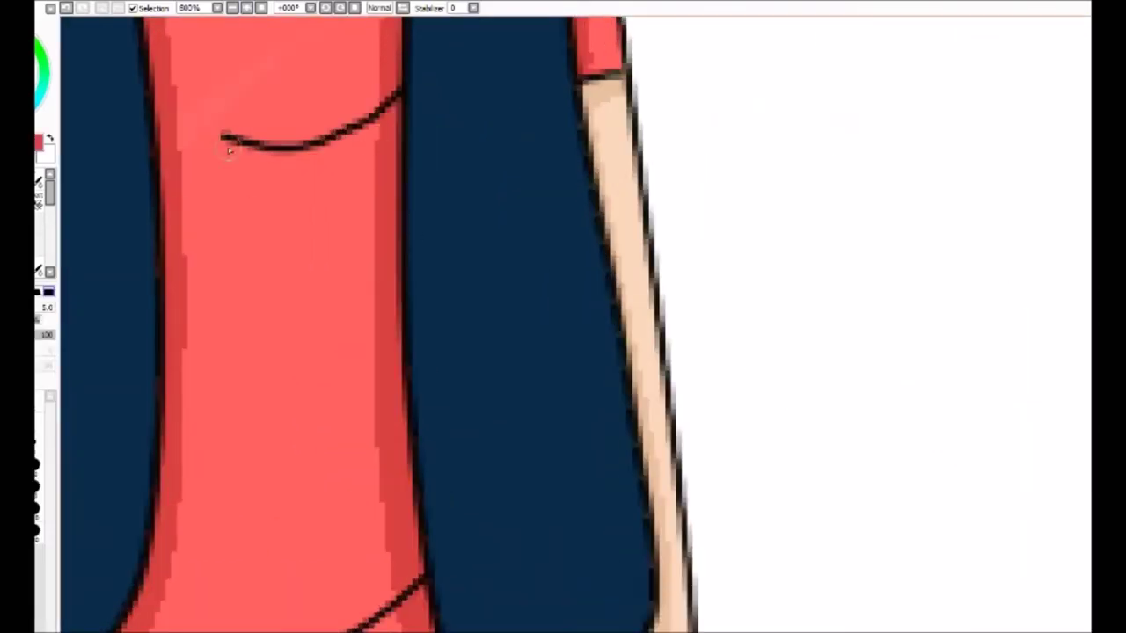
scroll(227, 150, down, 5)
mouse_move(264, 269)
mouse_down()
mouse_move(390, 226)
mouse_move(422, 195)
mouse_up()
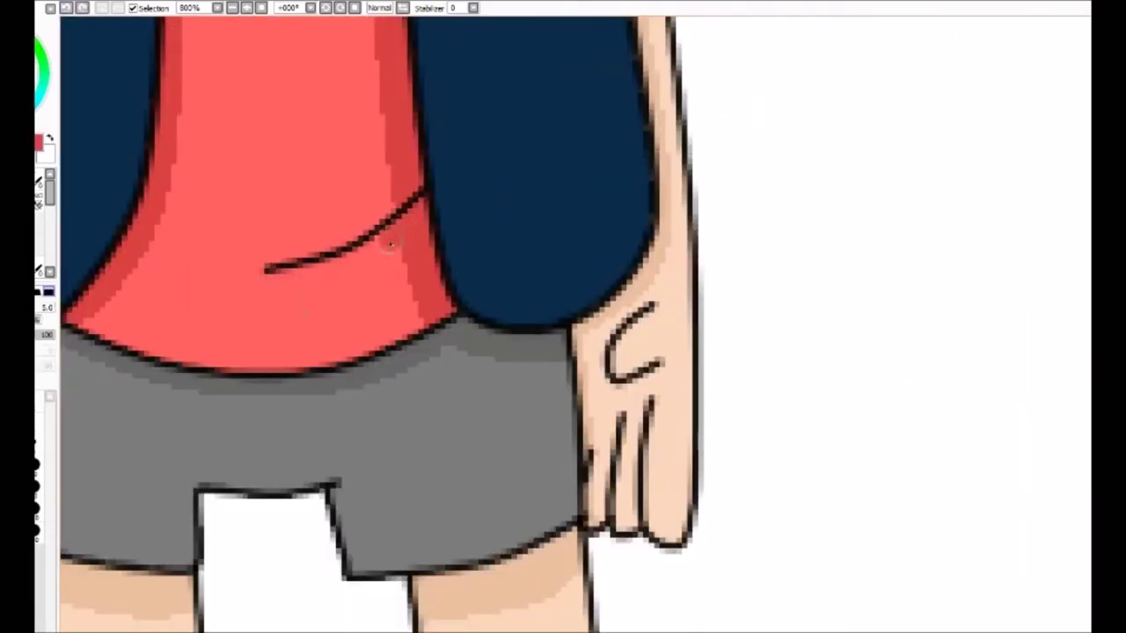
drag(390, 243, 270, 278)
right_click(334, 496)
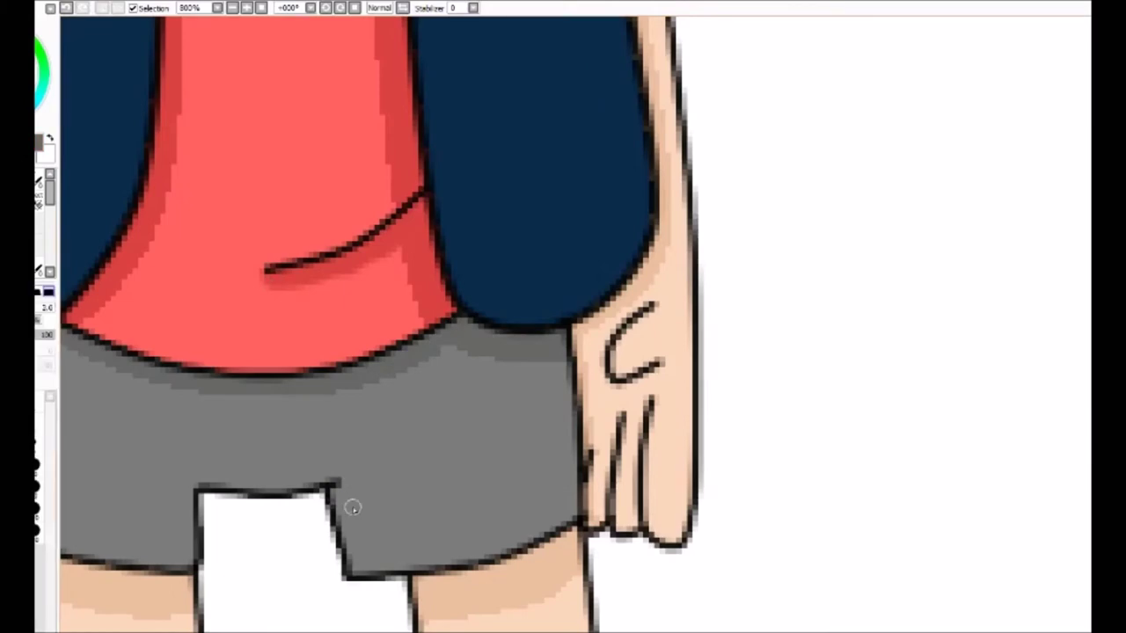
scroll(352, 507, left, 5)
scroll(352, 508, right, 1)
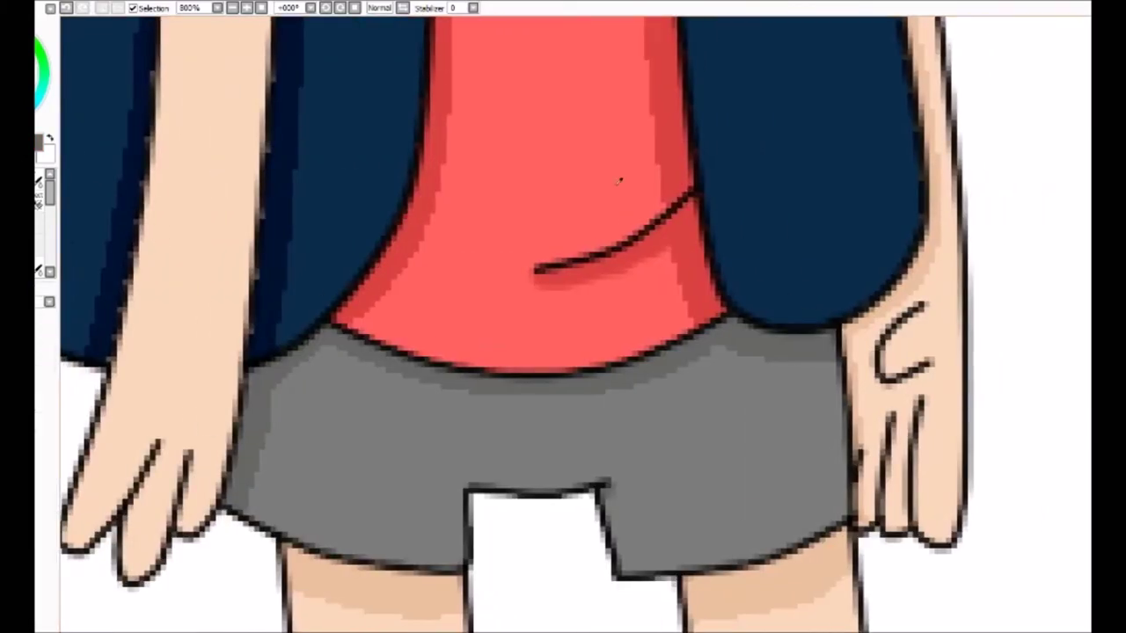
Paint darker peach shadows along the finger lines of the boy's hands
right_click(164, 414)
scroll(304, 414, left, 2)
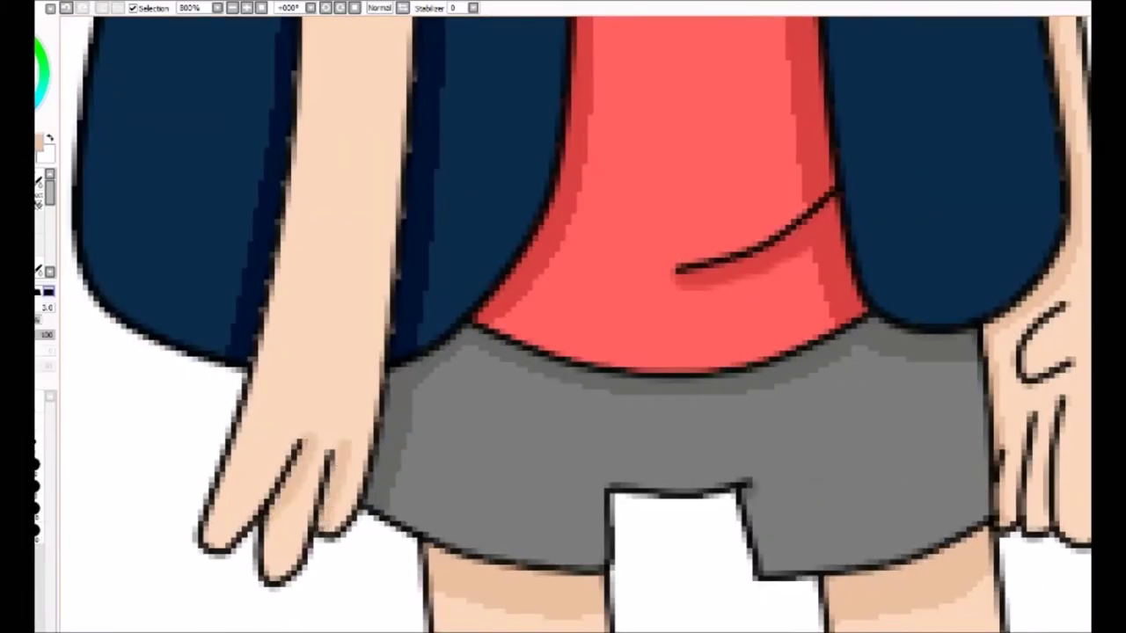
scroll(388, 444, right, 8)
mouse_move(415, 424)
mouse_down()
mouse_move(442, 443)
mouse_move(458, 299)
mouse_move(415, 325)
mouse_move(418, 394)
mouse_move(443, 296)
mouse_up()
click(262, 7)
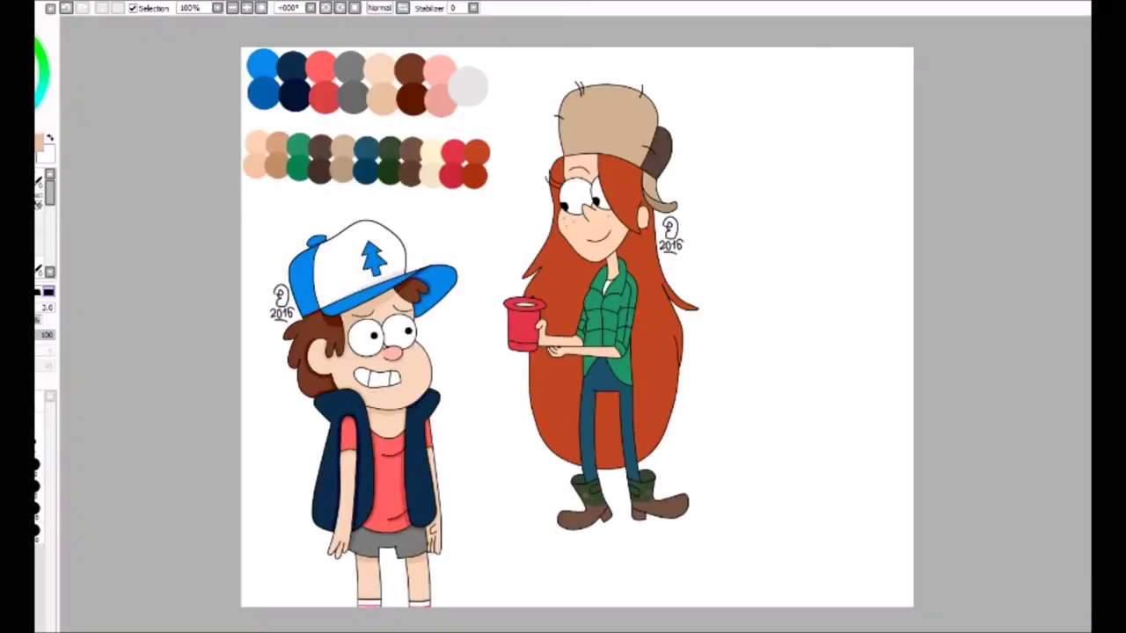
Paint a light gray shadow on the white of the boy's far eye, beside the near eye and above the nose
click(248, 7)
scroll(576, 324, left, 8)
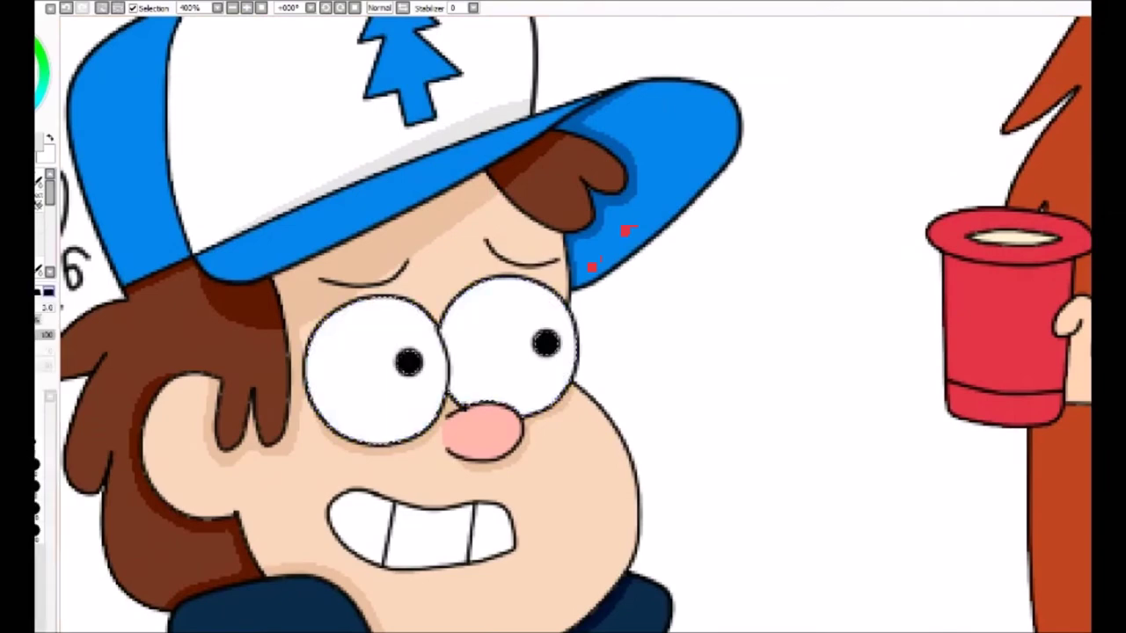
key(e)
drag(453, 308, 454, 369)
key(ctrl+z)
mouse_move(440, 321)
mouse_down()
mouse_move(454, 358)
mouse_move(488, 406)
mouse_up()
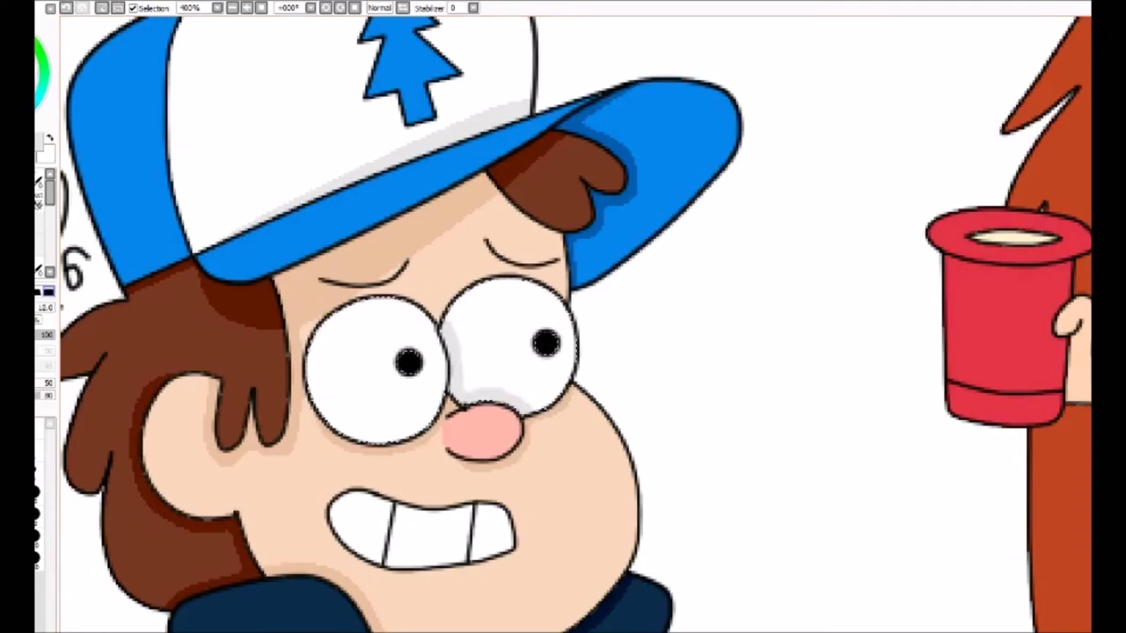
key(ctrl+0)
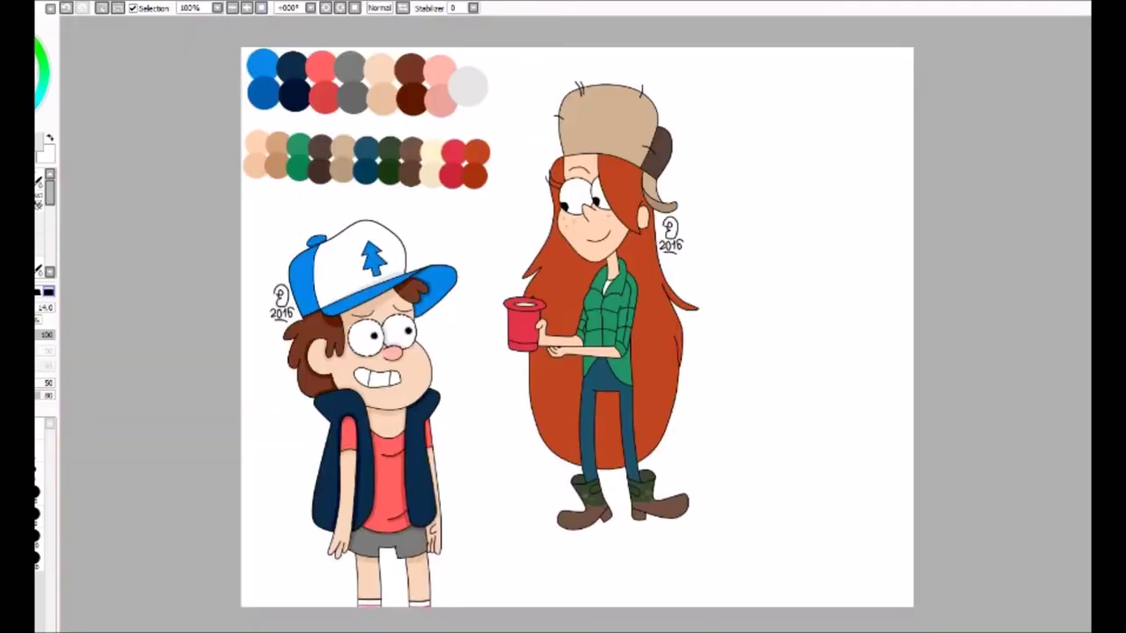
Undo the last eye-shadow stroke and repaint the light gray shadow along the far eye's inner edge down to the nose
click(246, 8)
click(232, 8)
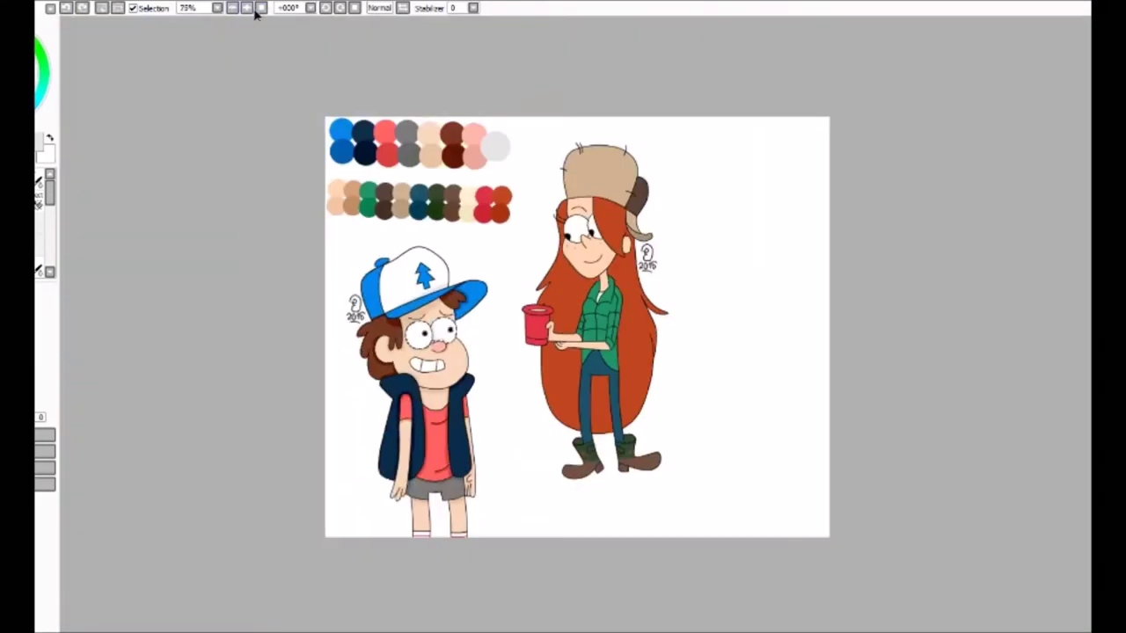
scroll(436, 345, up, 8)
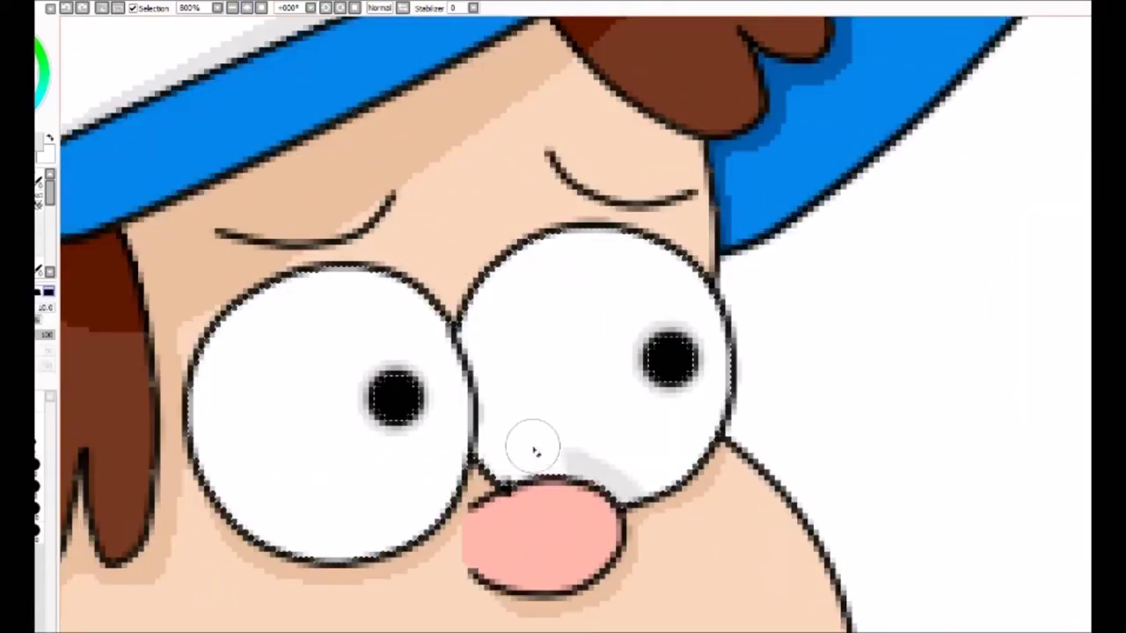
key(ctrl+z)
mouse_move(461, 315)
mouse_down()
mouse_move(485, 395)
mouse_move(642, 486)
mouse_up()
click(260, 8)
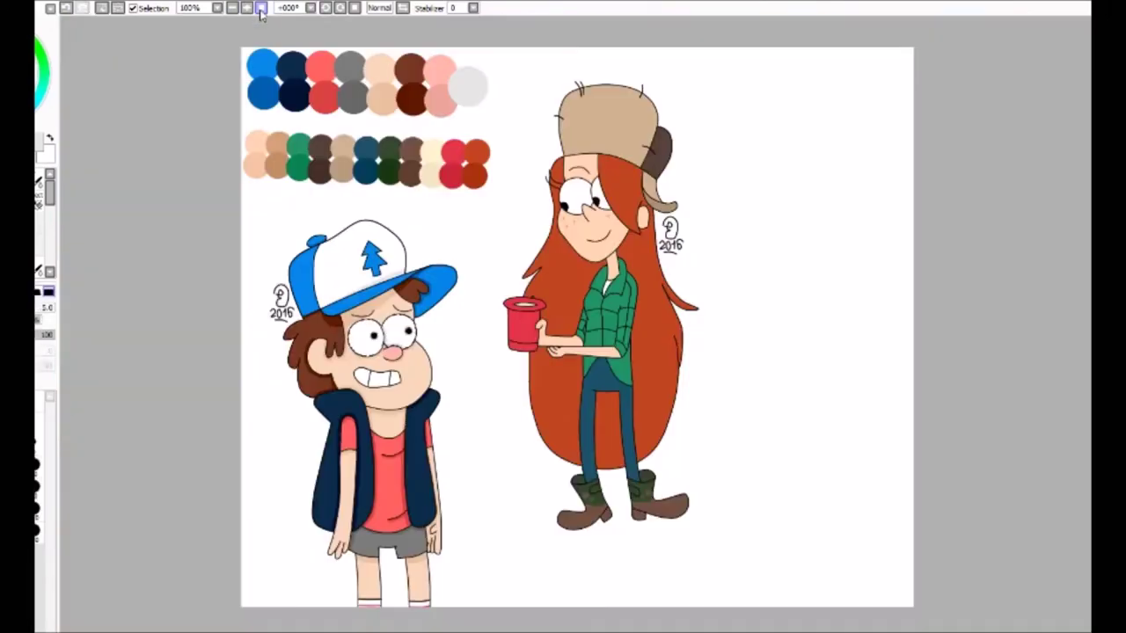
Select the guide-bounded shadow strips on the cuffs of the girl's boots and fill them with dark green
scroll(980, 490, up, 2)
drag(980, 490, 980, 490)
scroll(563, 317, up, 1)
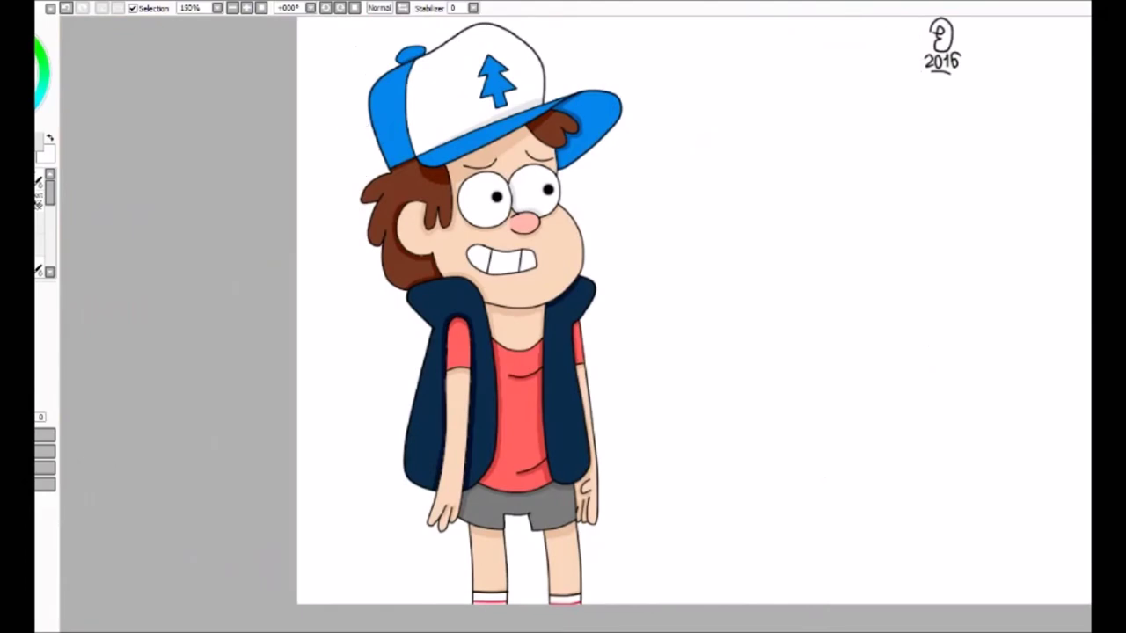
drag(942, 44, 358, 145)
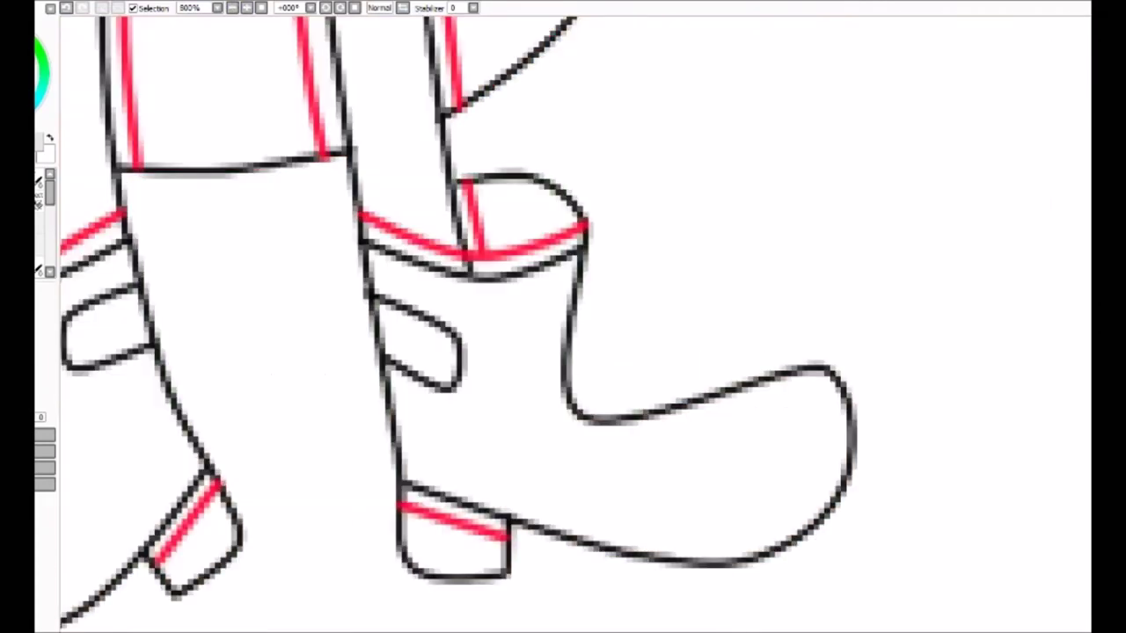
drag(475, 269, 526, 264)
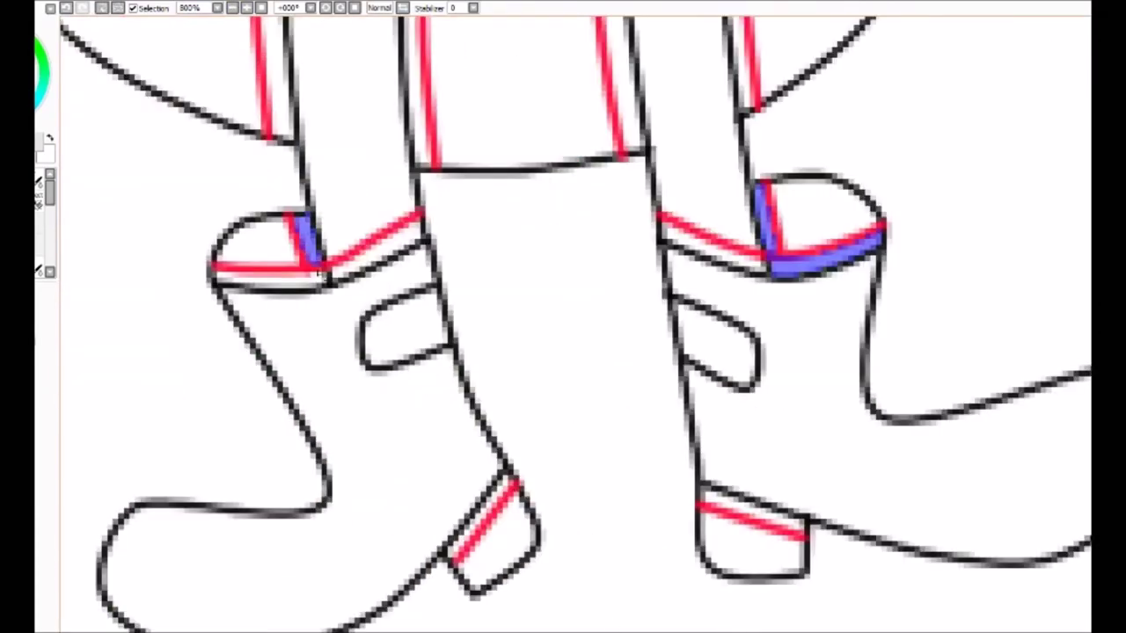
drag(324, 273, 227, 283)
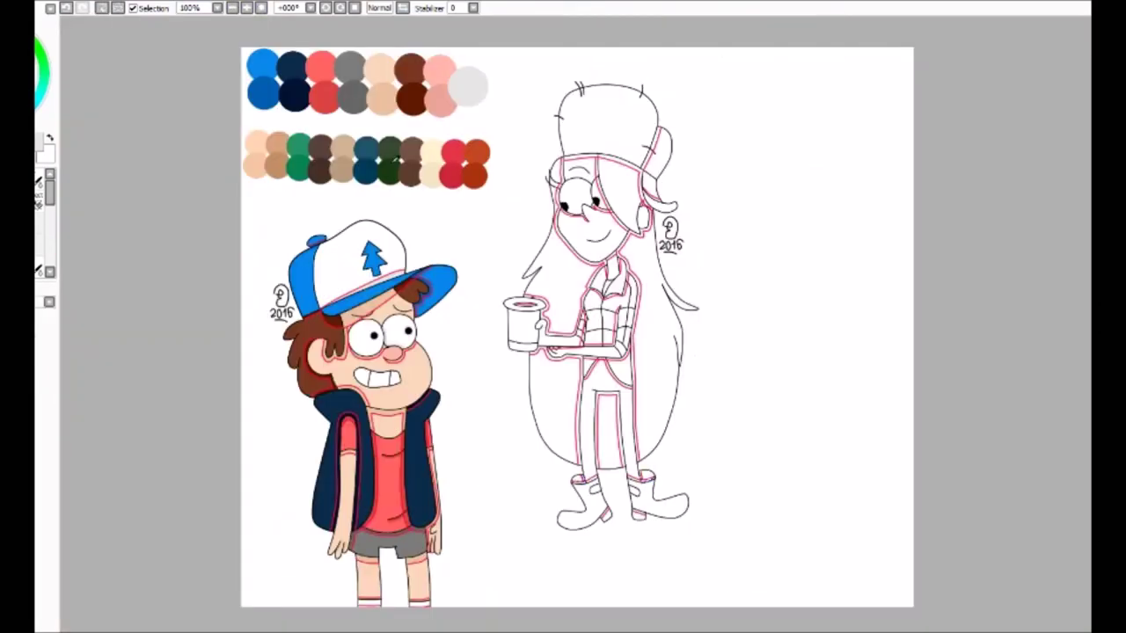
key(b)
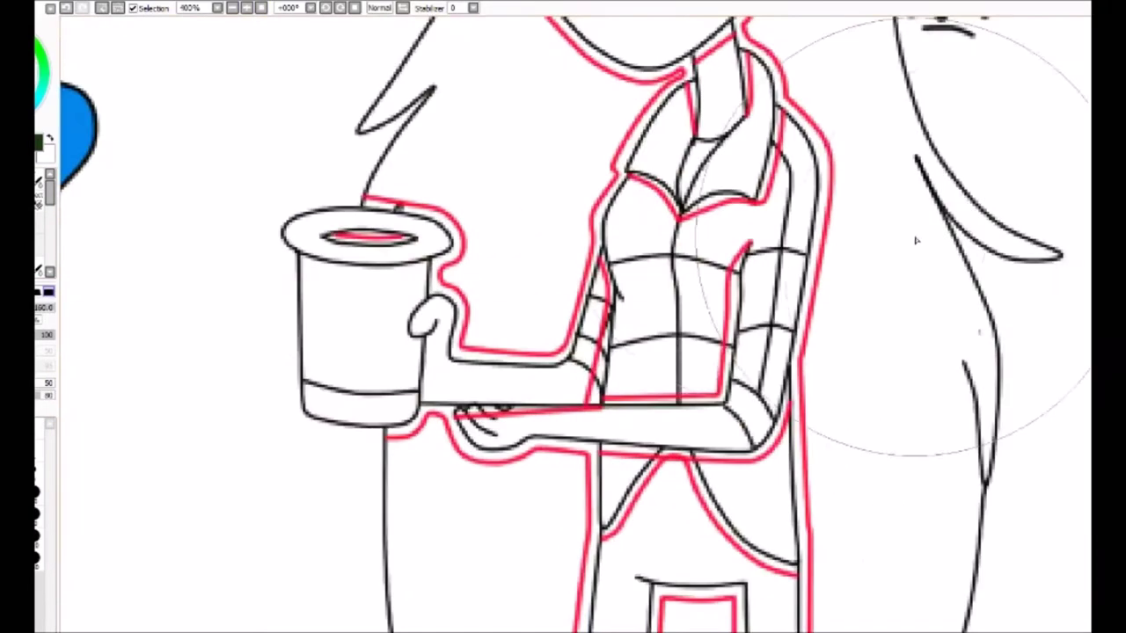
scroll(563, 316, down, 5)
scroll(563, 317, right, 3)
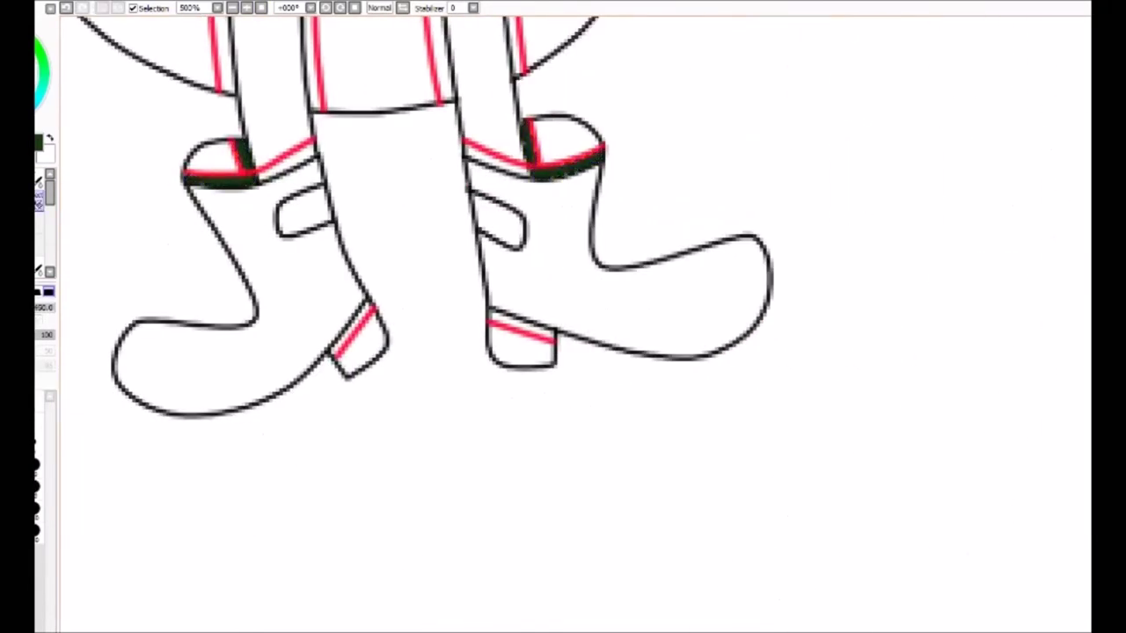
Select the shadow strips along the tops of the girl's boot heels and fill them with dark brown
drag(334, 354, 347, 338)
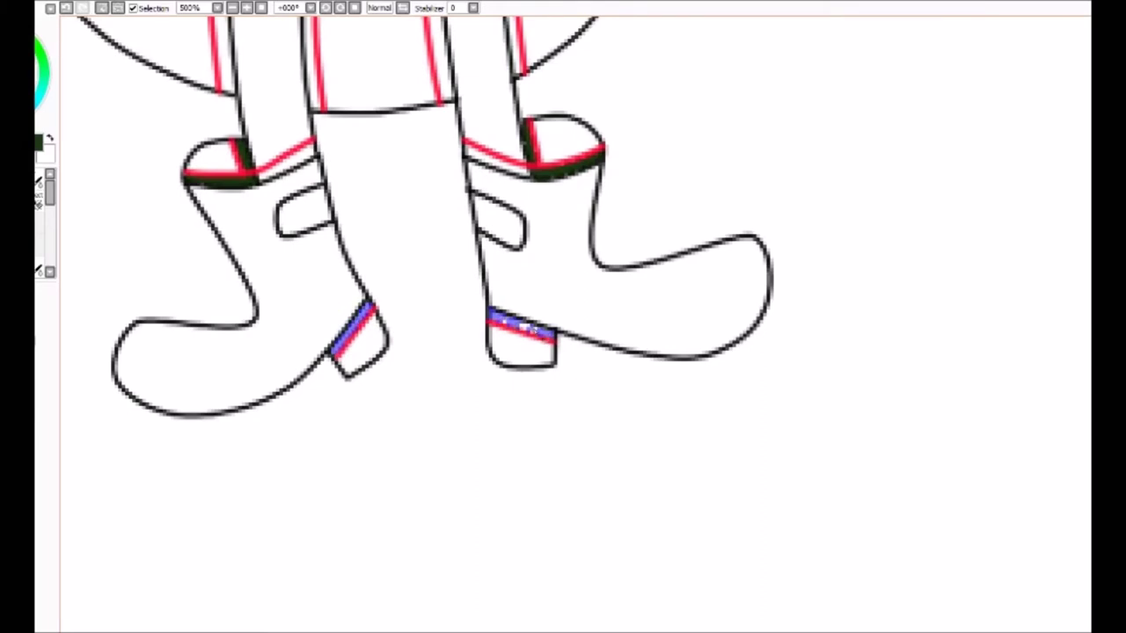
key(Home)
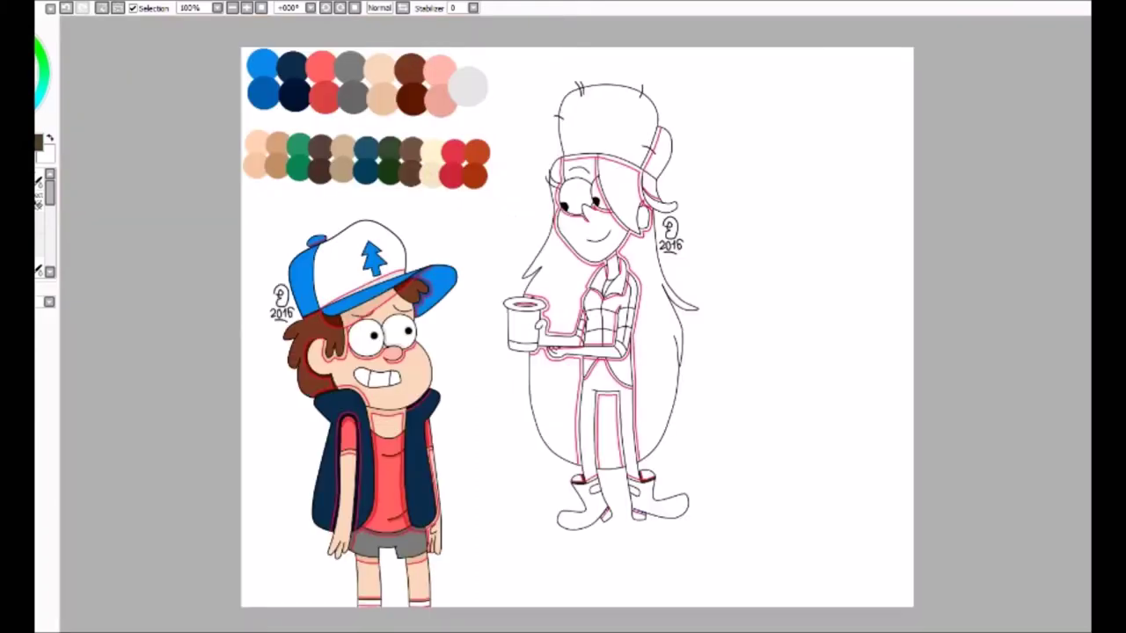
scroll(633, 445, up, 8)
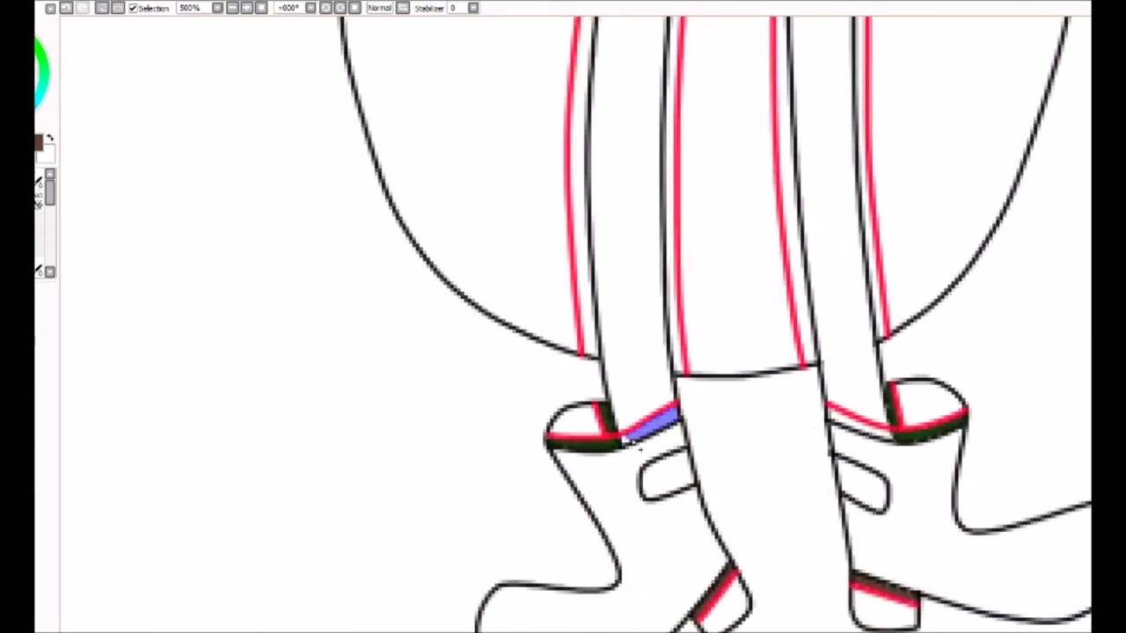
Select the jeans' shadow strips above the girl's boots and beneath her shirt hem, and fill them with dark blue
scroll(249, 319, up, 3)
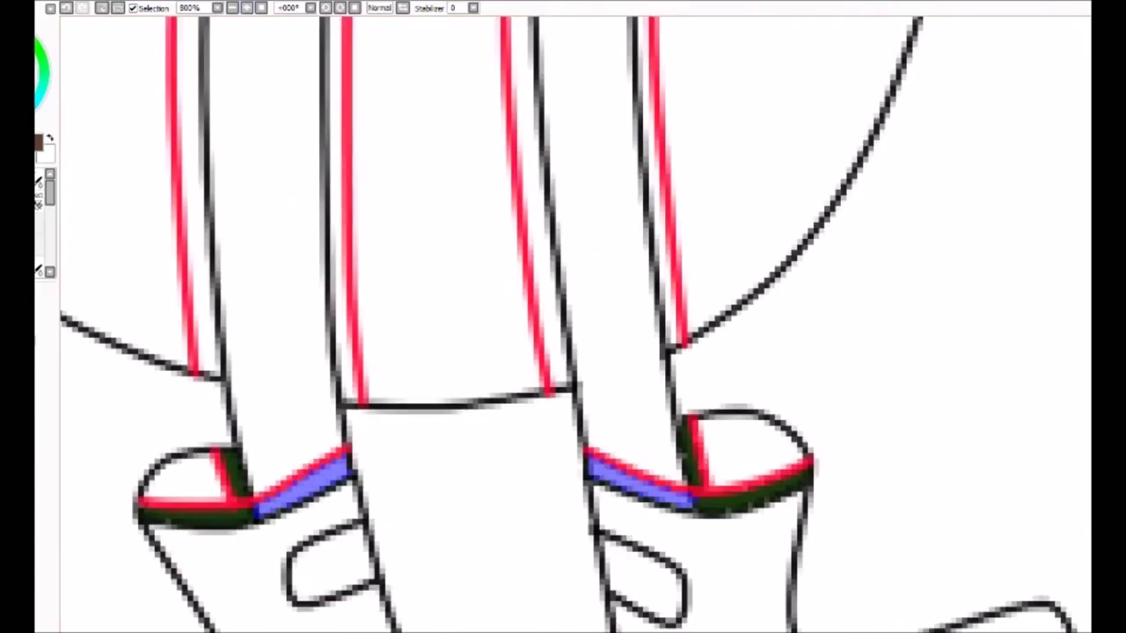
drag(334, 209, 370, 162)
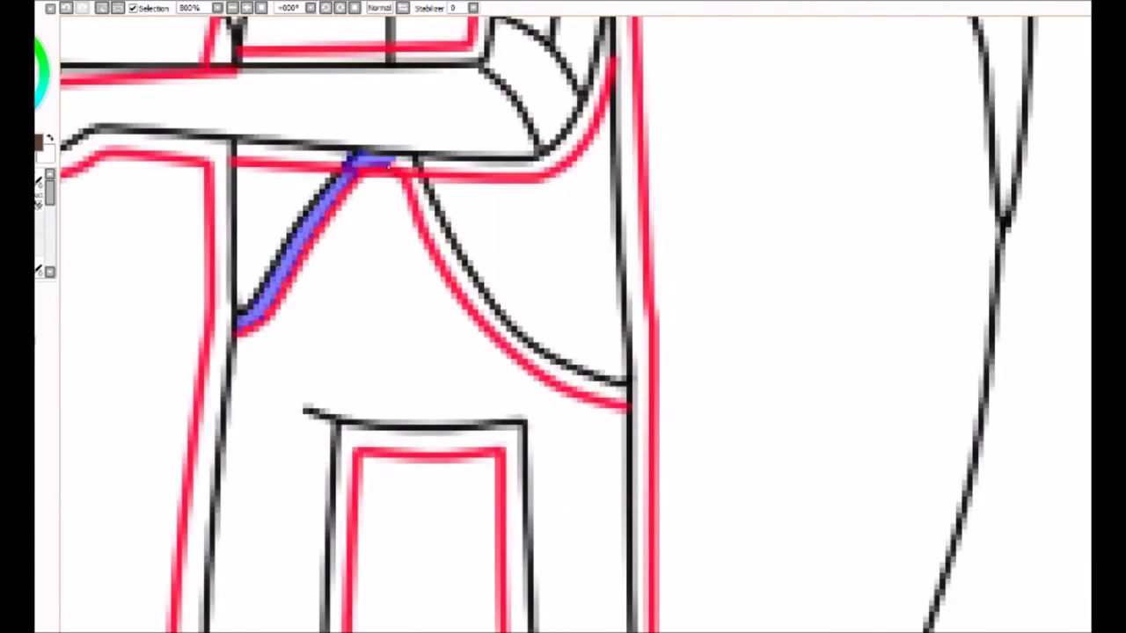
drag(456, 273, 511, 339)
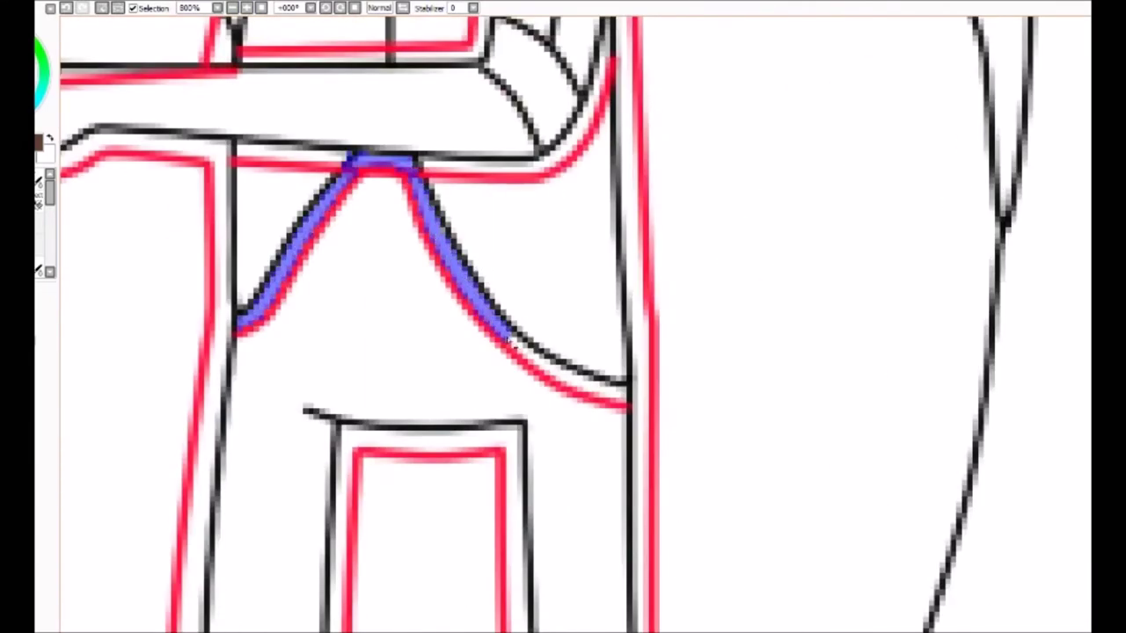
key(Home)
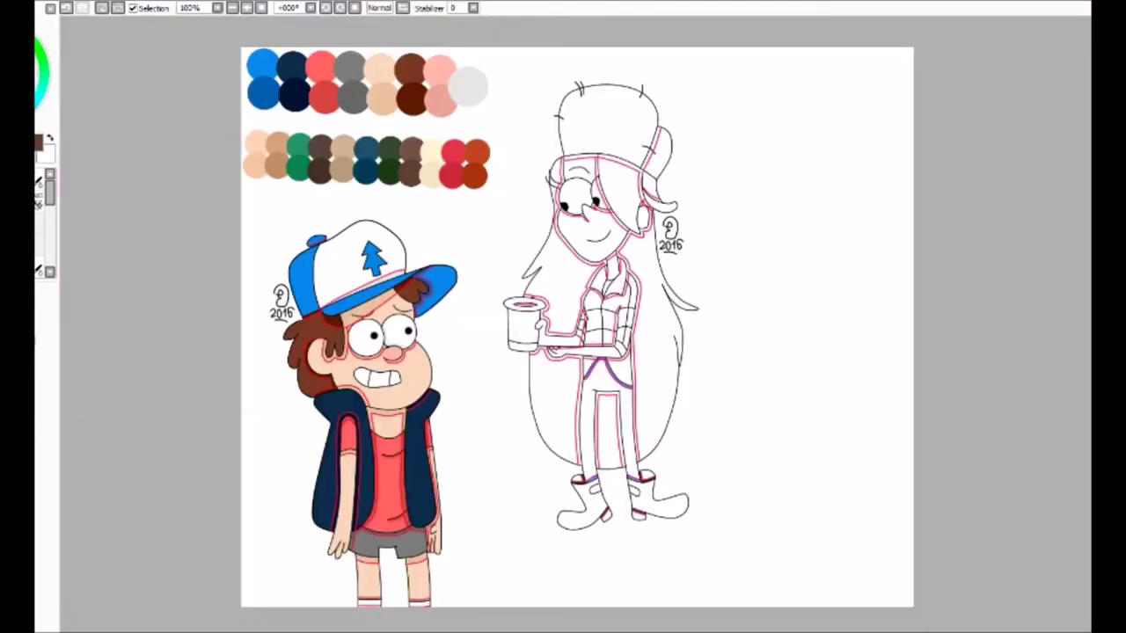
key(e)
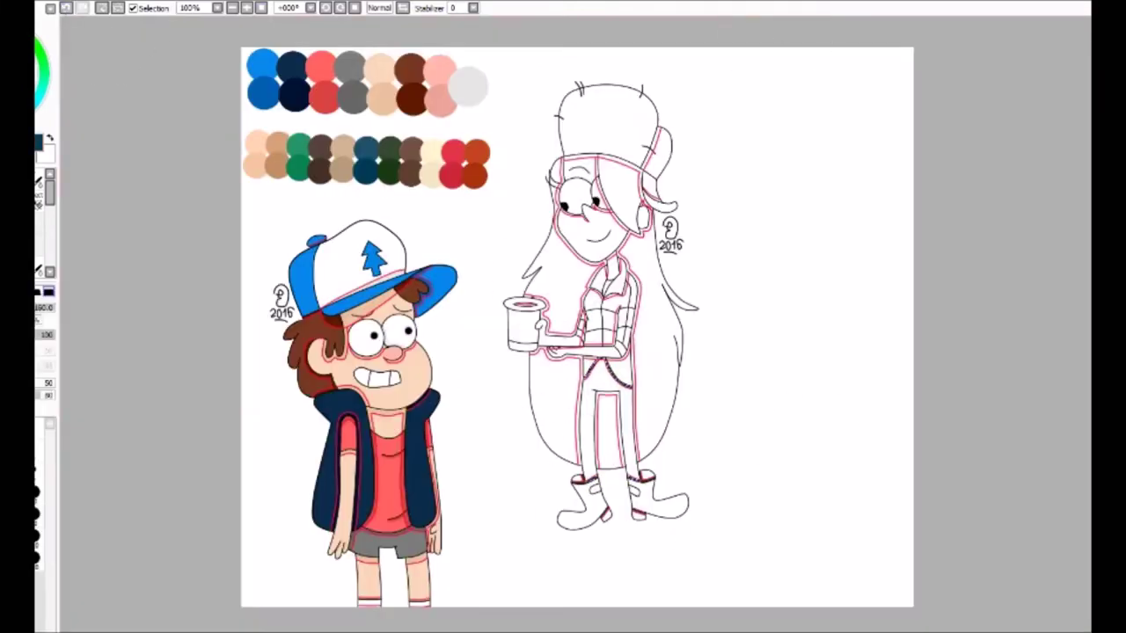
Select the hair shadow strips around the girl's cup, along her forearm and sleeve, and beneath her lower arm
scroll(607, 370, up, 5)
mouse_move(204, 86)
mouse_down()
mouse_move(341, 149)
mouse_move(334, 343)
mouse_move(538, 392)
mouse_up()
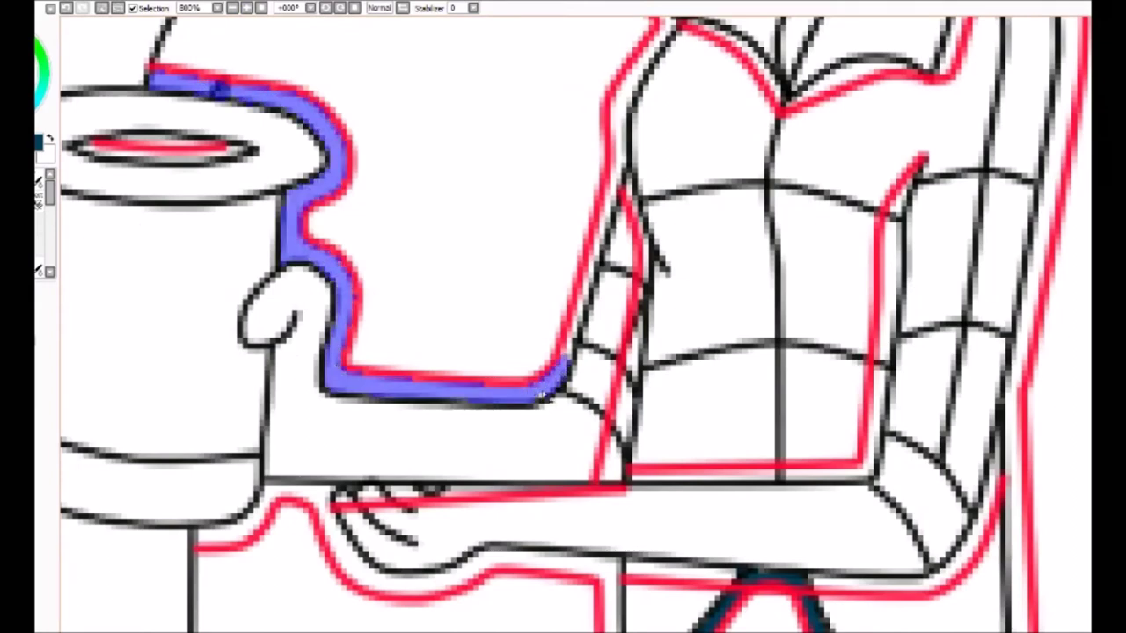
drag(595, 254, 627, 88)
mouse_move(195, 542)
mouse_down()
mouse_move(256, 524)
mouse_move(323, 508)
mouse_move(613, 582)
mouse_up()
Add the hair shadow strips along the girl's shoulders, collar, neck and chin to the selection
scroll(613, 581, up, 5)
drag(526, 209, 422, 22)
drag(330, 111, 300, 174)
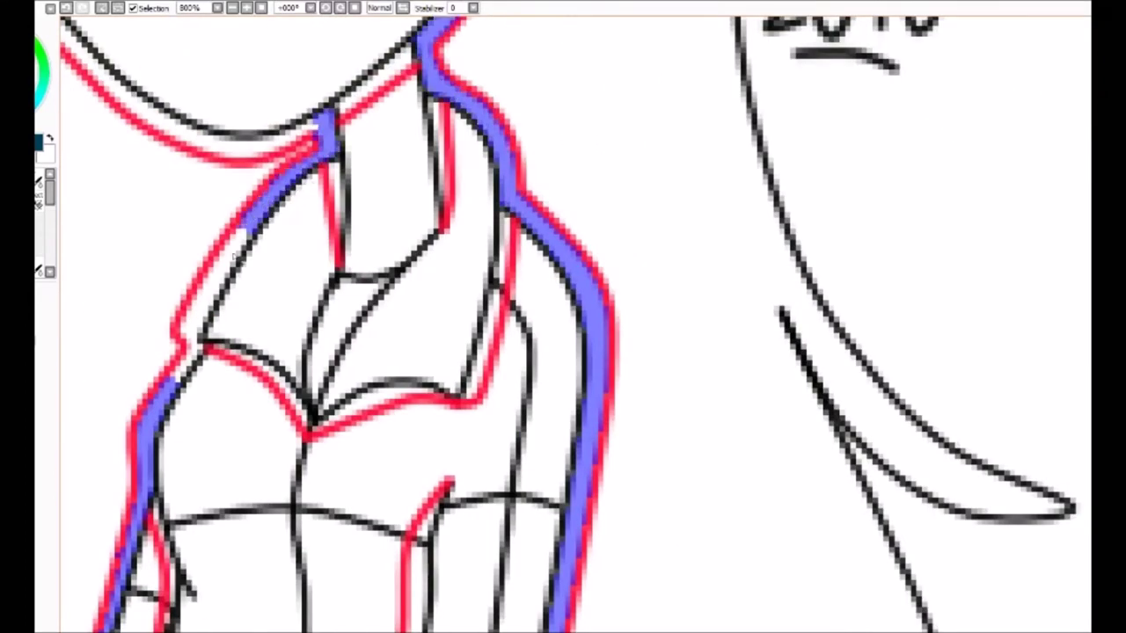
drag(253, 226, 172, 380)
drag(123, 95, 318, 141)
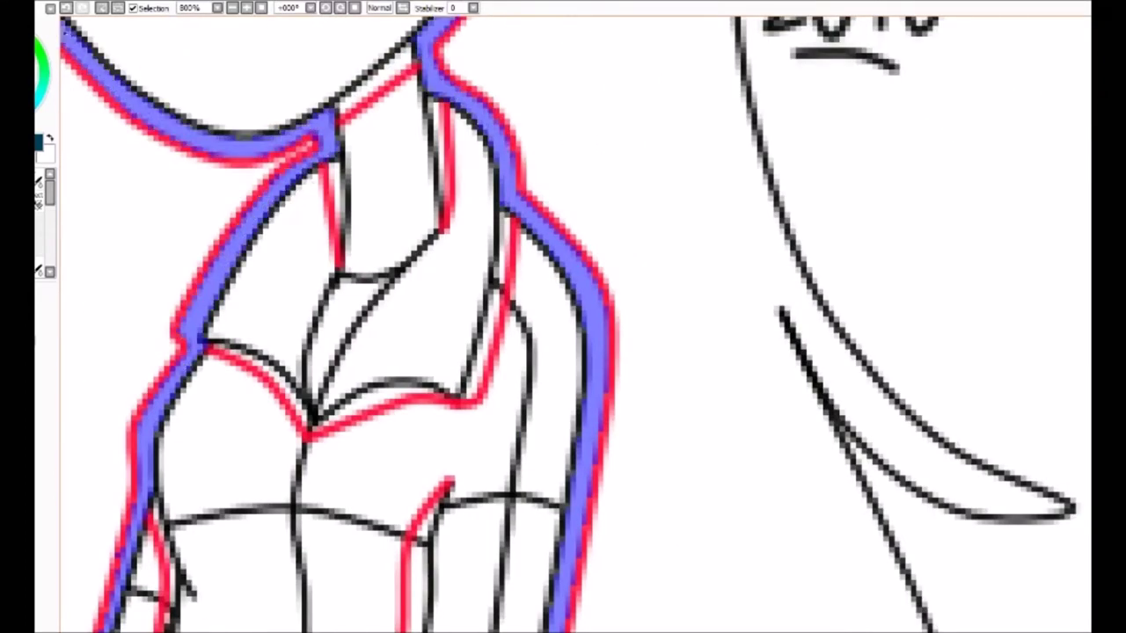
Extend the hair shadow selection along the girl's cheeks, around her ear and up toward the hat
scroll(563, 326, up, 5)
mouse_move(230, 209)
mouse_down()
mouse_move(254, 181)
mouse_move(227, 24)
mouse_up()
drag(756, 449, 961, 227)
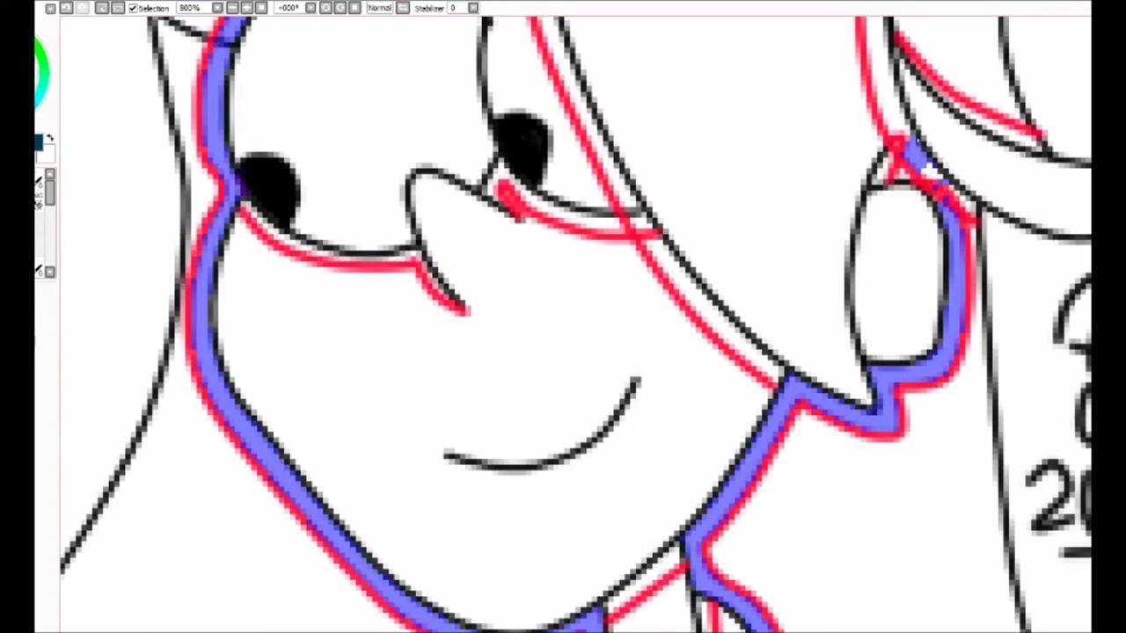
drag(919, 165, 875, 18)
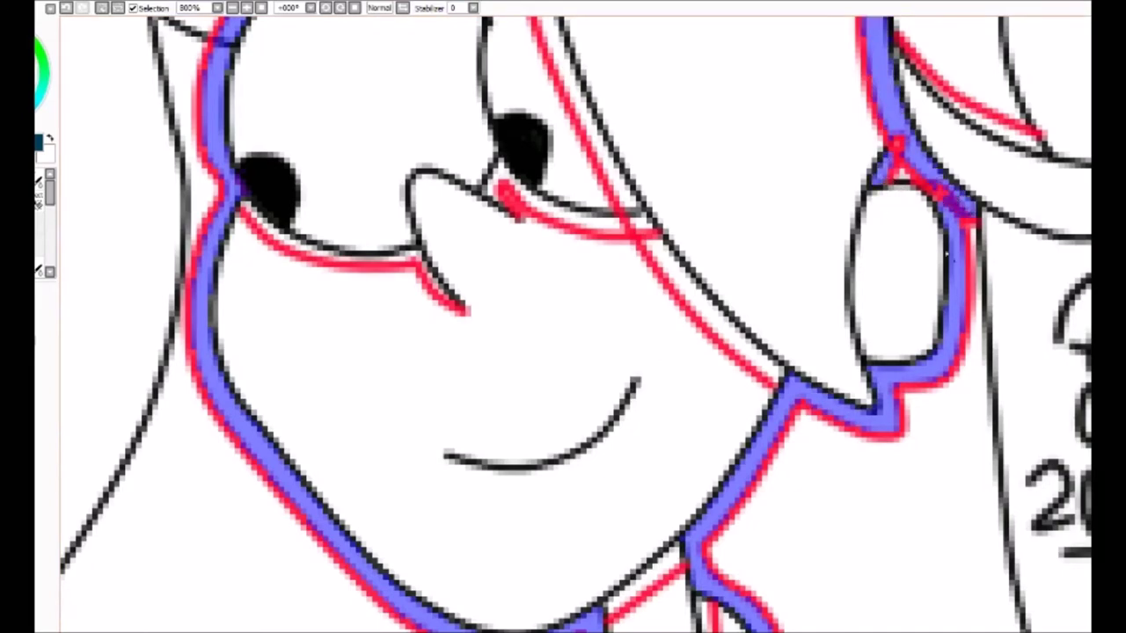
Add the hair shadow strips beside and between the girl's legs, and fill the whole hair shadow selection with dark rust
scroll(563, 326, down, 10)
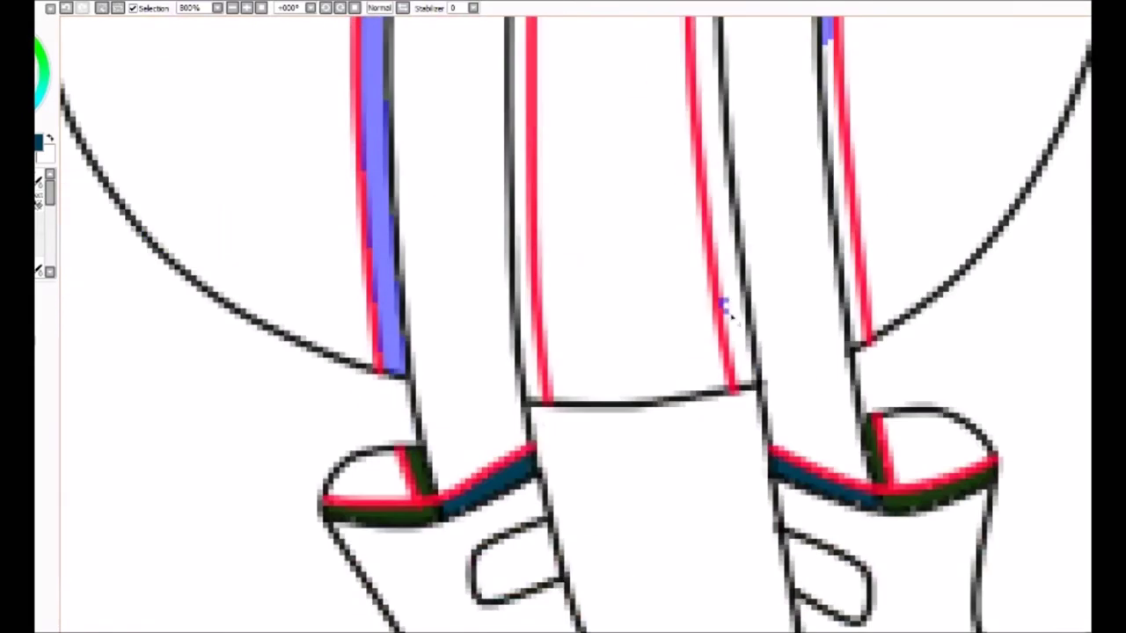
drag(703, 18, 743, 385)
drag(521, 18, 538, 400)
mouse_move(852, 255)
mouse_down()
mouse_move(861, 343)
mouse_move(824, 20)
mouse_up()
scroll(1030, 390, up, 5)
key(Home)
key(b)
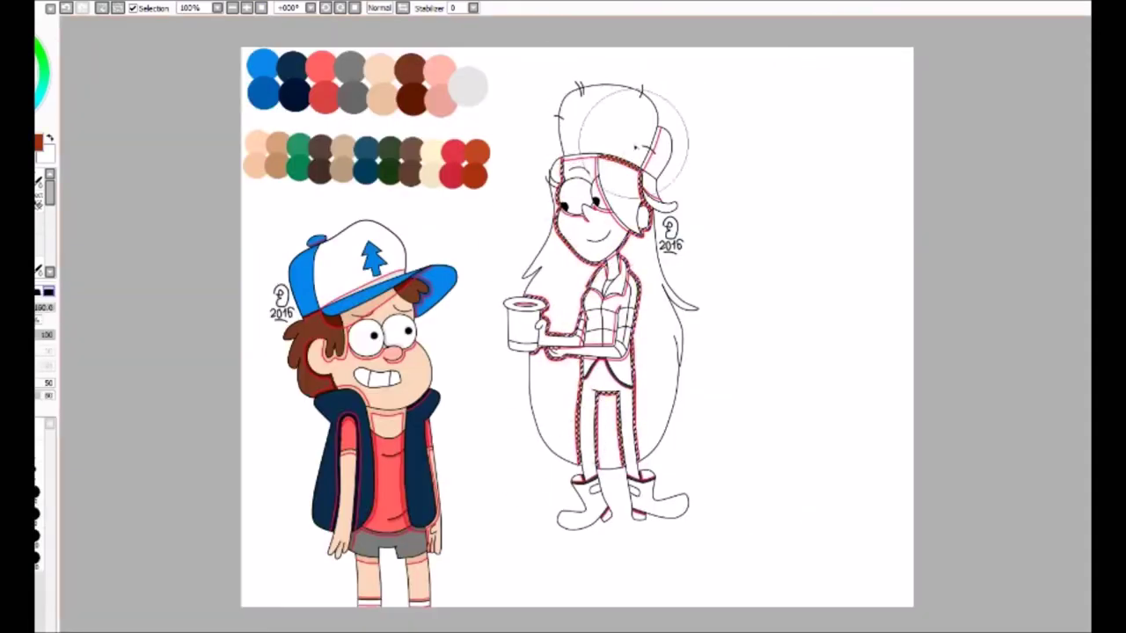
Select the shirt shadow strips beneath the girl's forearm, above it, and along the insides of both sleeves
key(m)
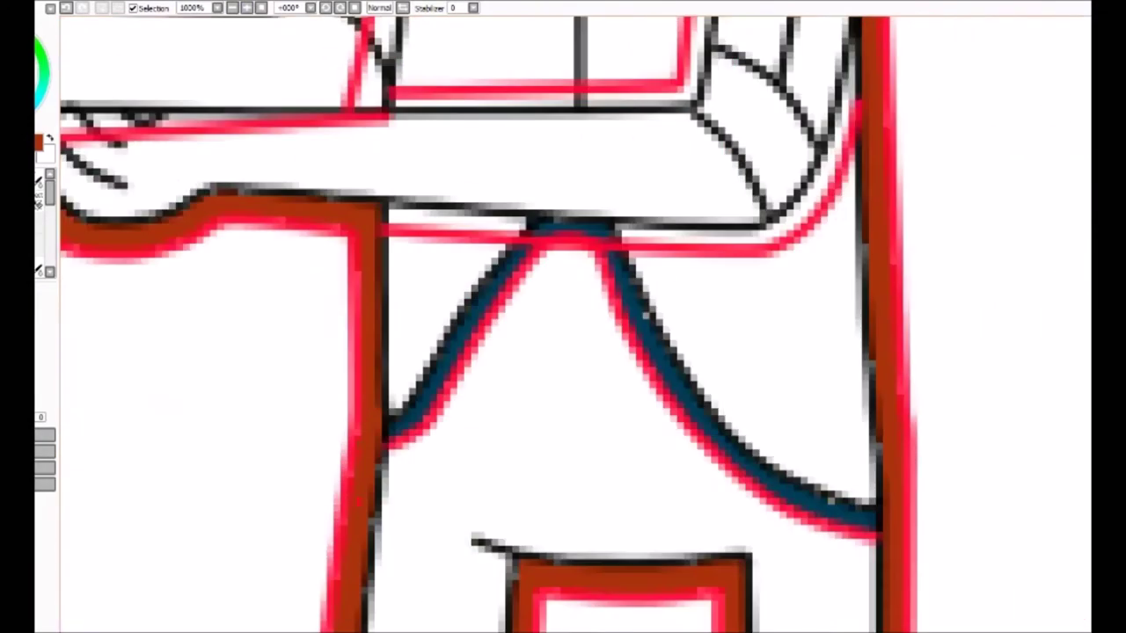
mouse_move(386, 211)
mouse_down()
mouse_move(758, 236)
mouse_move(827, 181)
mouse_move(849, 48)
mouse_move(831, 163)
mouse_up()
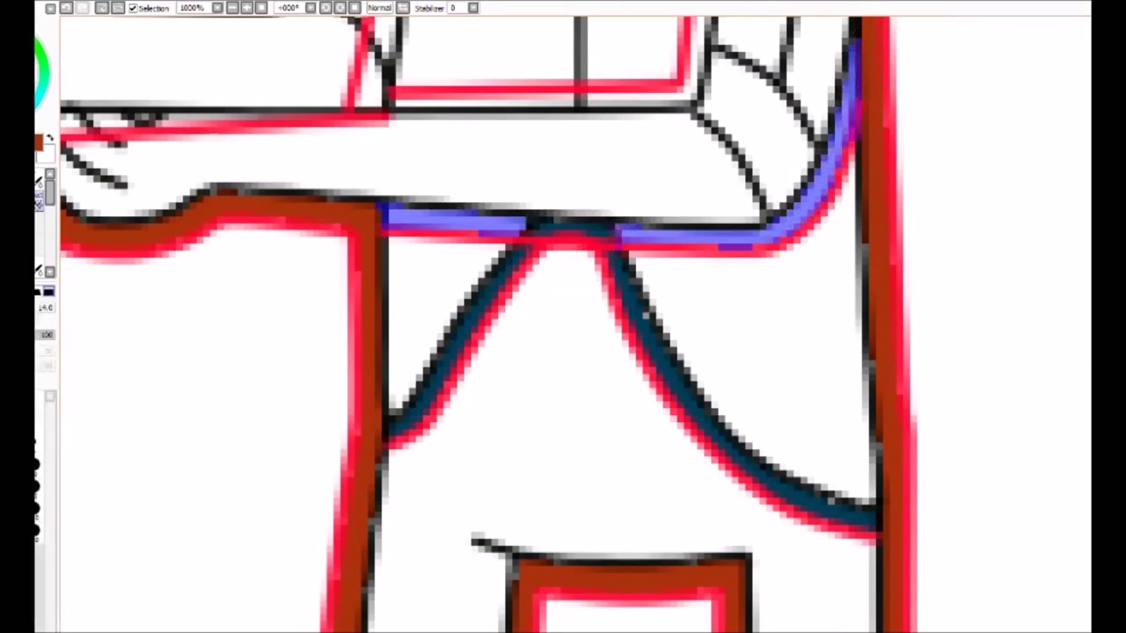
scroll(988, 329, up, 5)
mouse_move(691, 499)
mouse_down()
mouse_move(405, 510)
mouse_move(373, 498)
mouse_move(421, 189)
mouse_move(393, 145)
mouse_up()
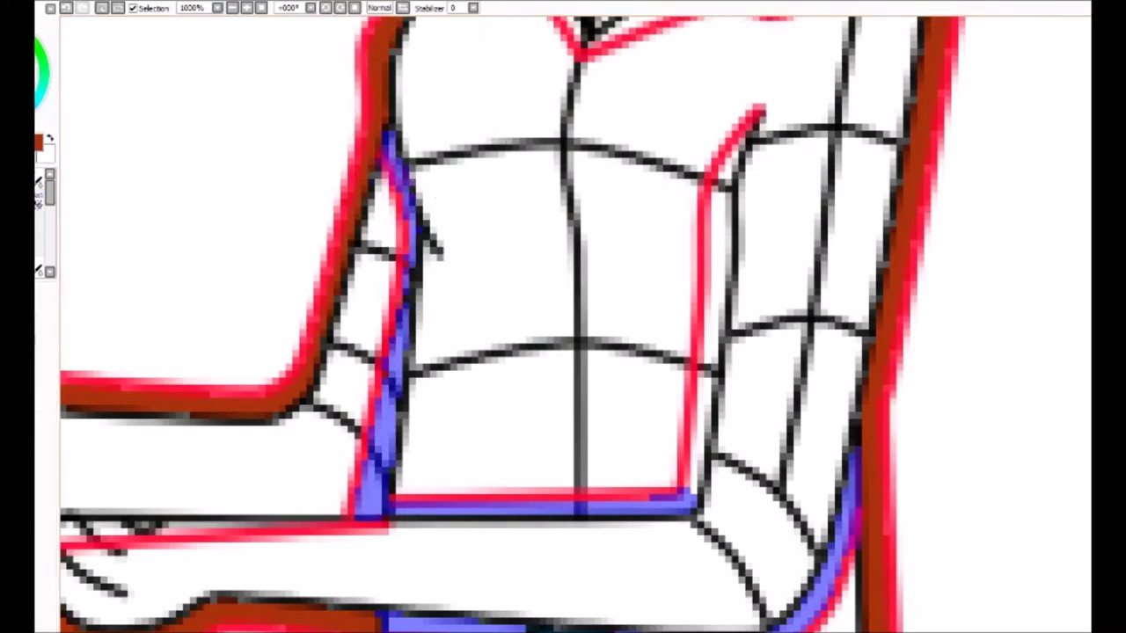
drag(727, 180, 688, 493)
Add the shadow strips around the girl's collar to the selection and fill all shirt shadows with the darker green
scroll(688, 493, up, 5)
scroll(528, 264, right, 3)
drag(482, 148, 495, 280)
drag(365, 319, 352, 224)
mouse_move(206, 457)
mouse_down()
mouse_move(325, 559)
mouse_move(530, 521)
mouse_move(572, 290)
mouse_up()
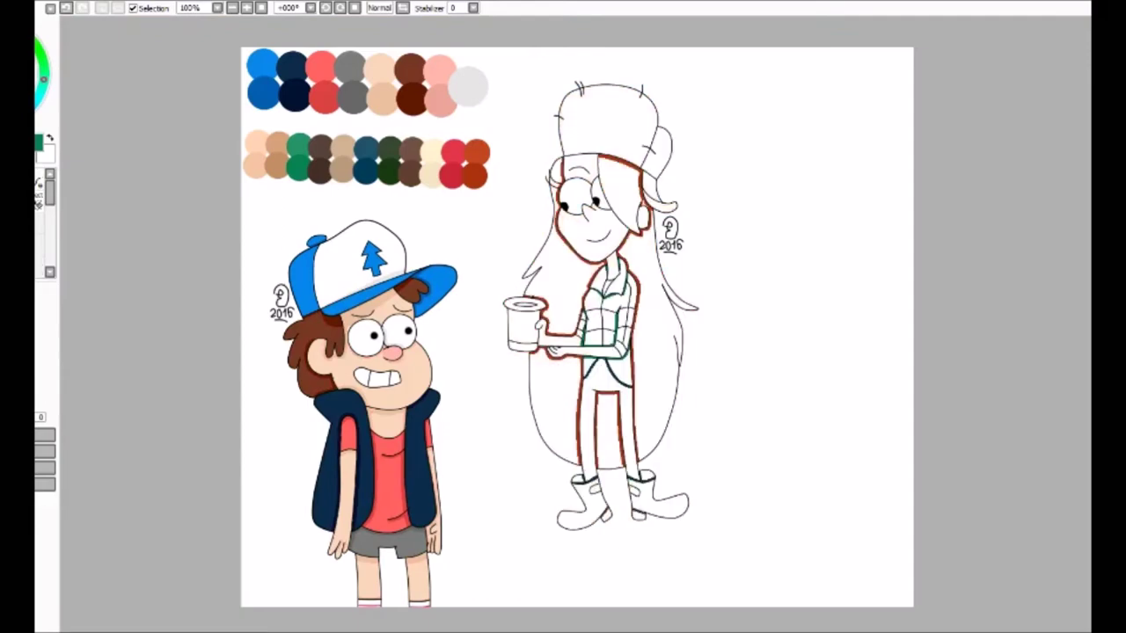
Select the skin shadow strips along the top of the girl's lower hand and forearm and on her neck
scroll(563, 334, up, 5)
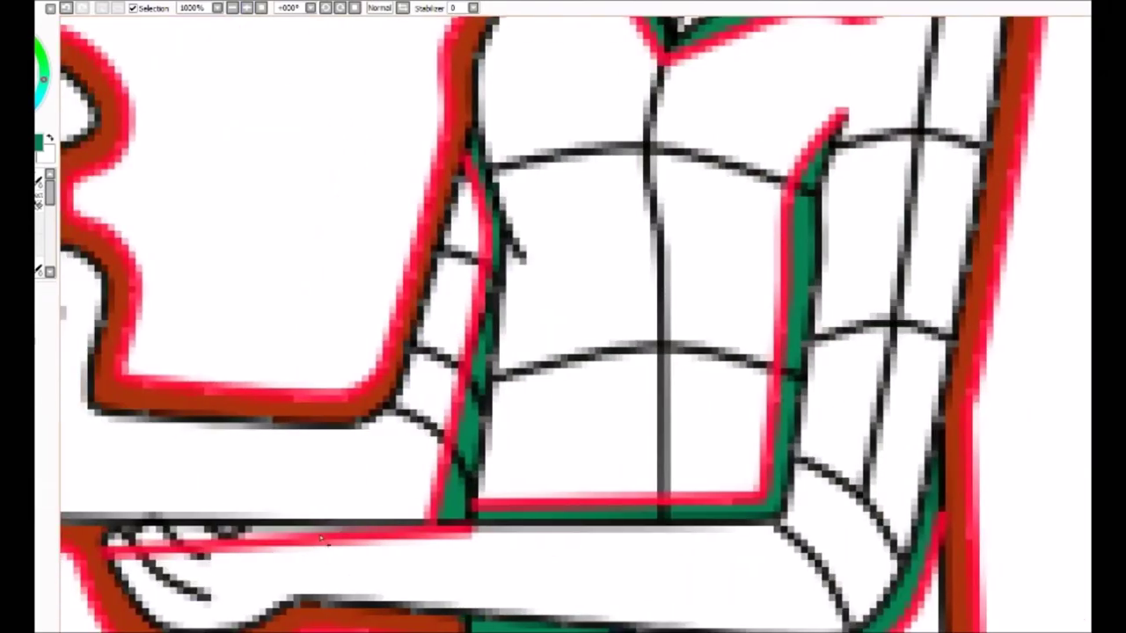
drag(401, 531, 208, 531)
drag(159, 558, 107, 554)
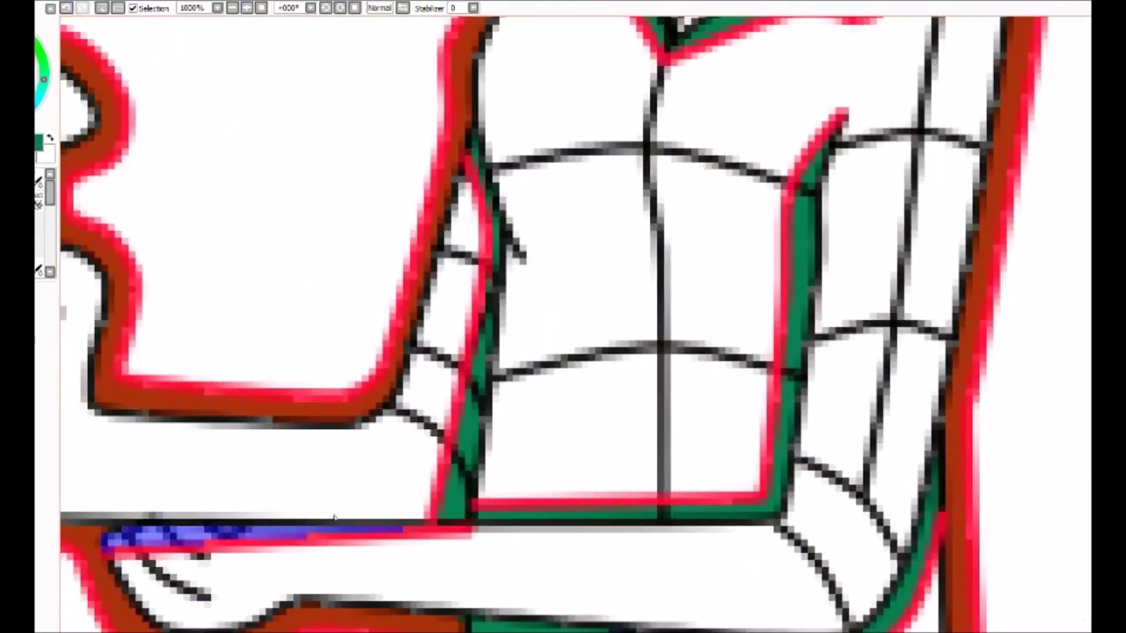
scroll(563, 335, up, 10)
drag(548, 365, 458, 436)
drag(678, 160, 521, 20)
Add the skin shadow strips beneath the girl's bangs, under both eyes and along her nose to the selection
scroll(521, 19, up, 10)
mouse_move(490, 382)
mouse_down()
mouse_move(410, 359)
mouse_move(317, 291)
mouse_up()
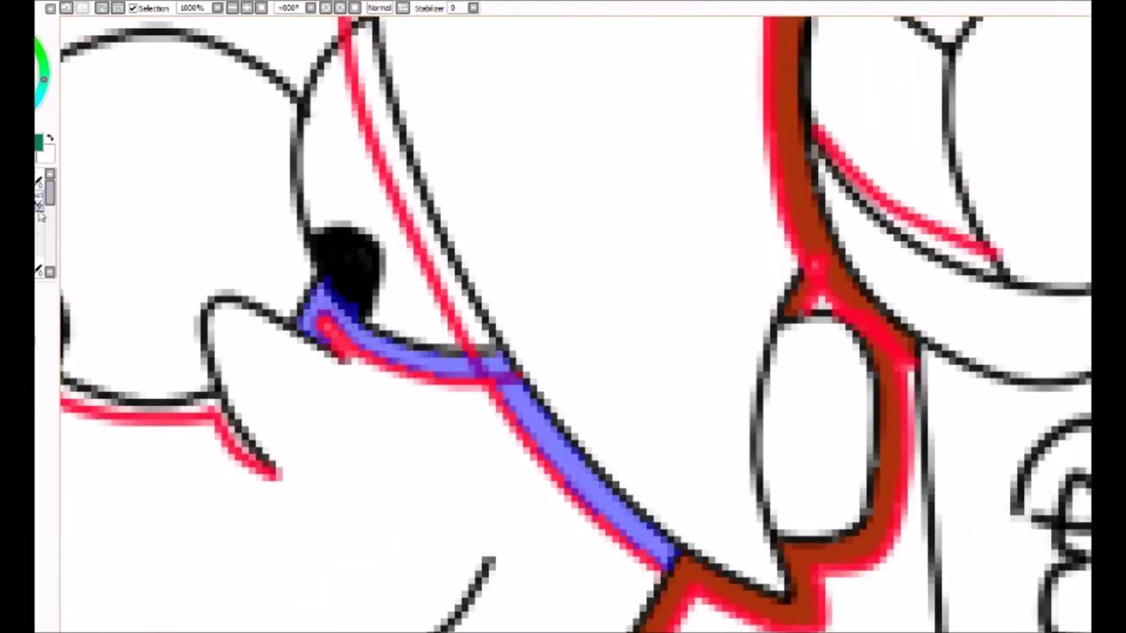
scroll(352, 247, left, 5)
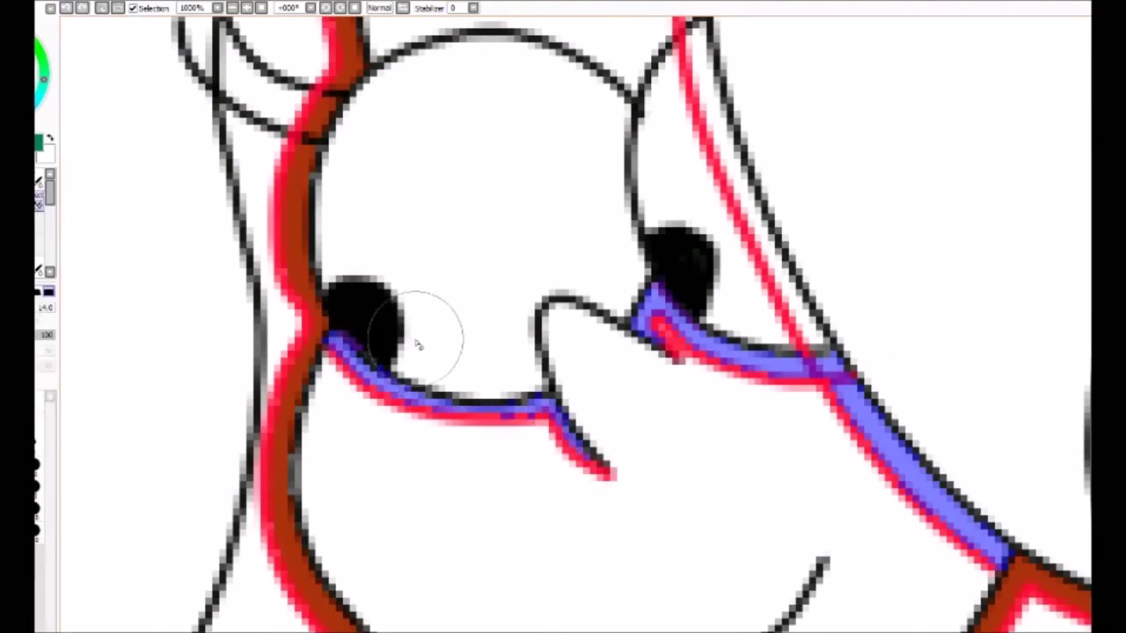
Select the skin shadow strip beneath the girl's bangs and fill all her skin shadows with the darker skin tone
scroll(377, 302, up, 5)
drag(369, 137, 691, 123)
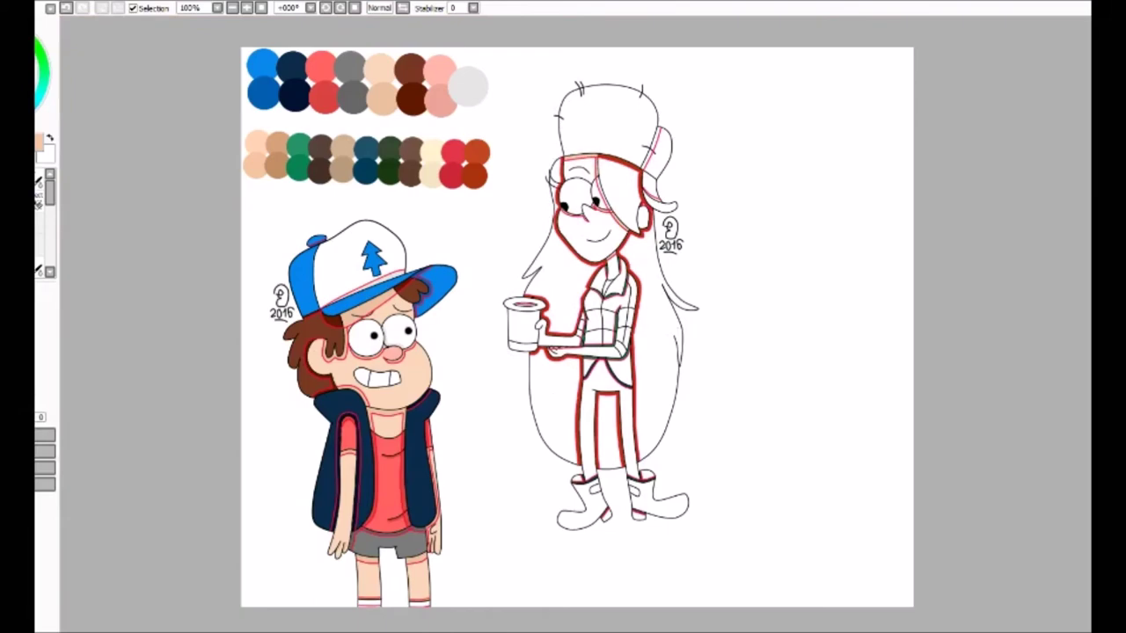
scroll(652, 150, up, 6)
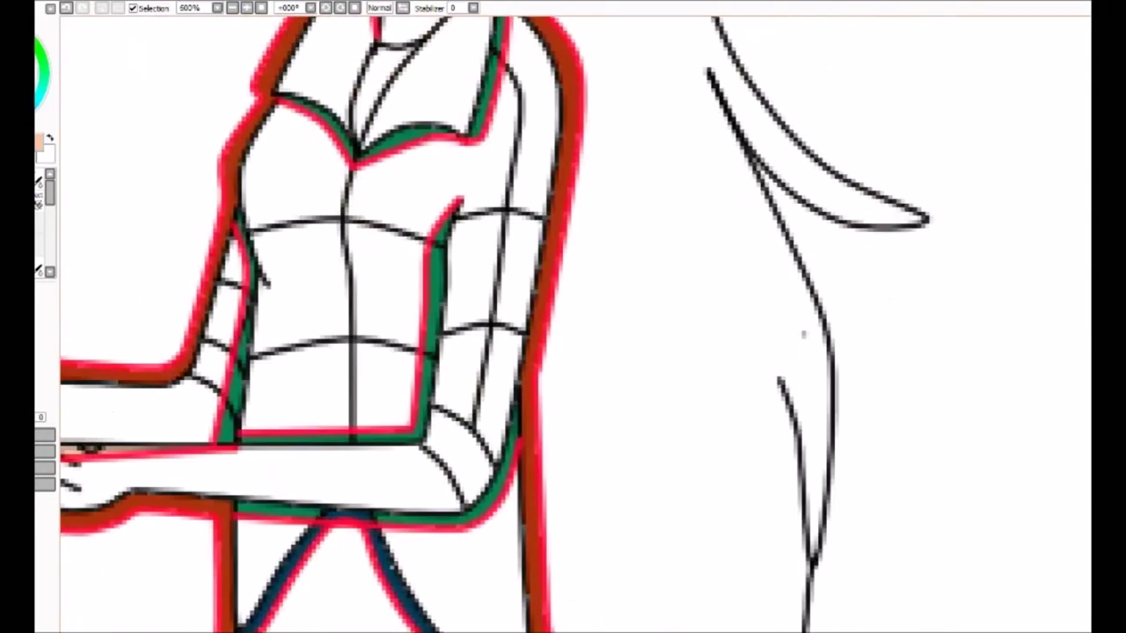
Select the shadow strip along the raised flap at the back of the girl's hat and fill it with dark brown
drag(697, 57, 588, 306)
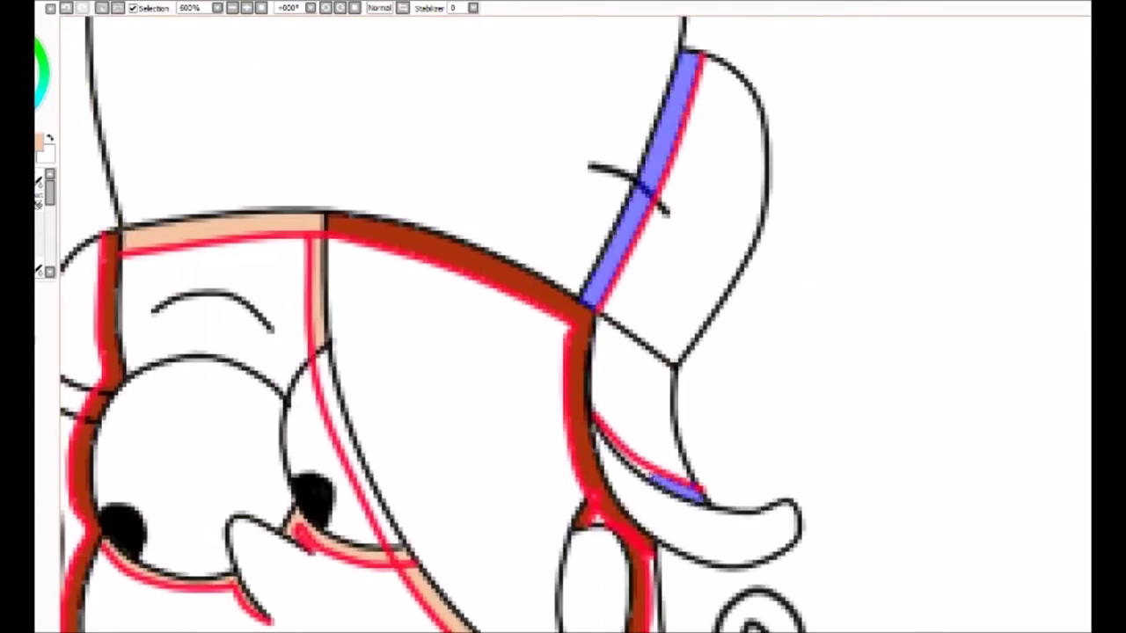
key(ctrl+z)
scroll(659, 448, down, 6)
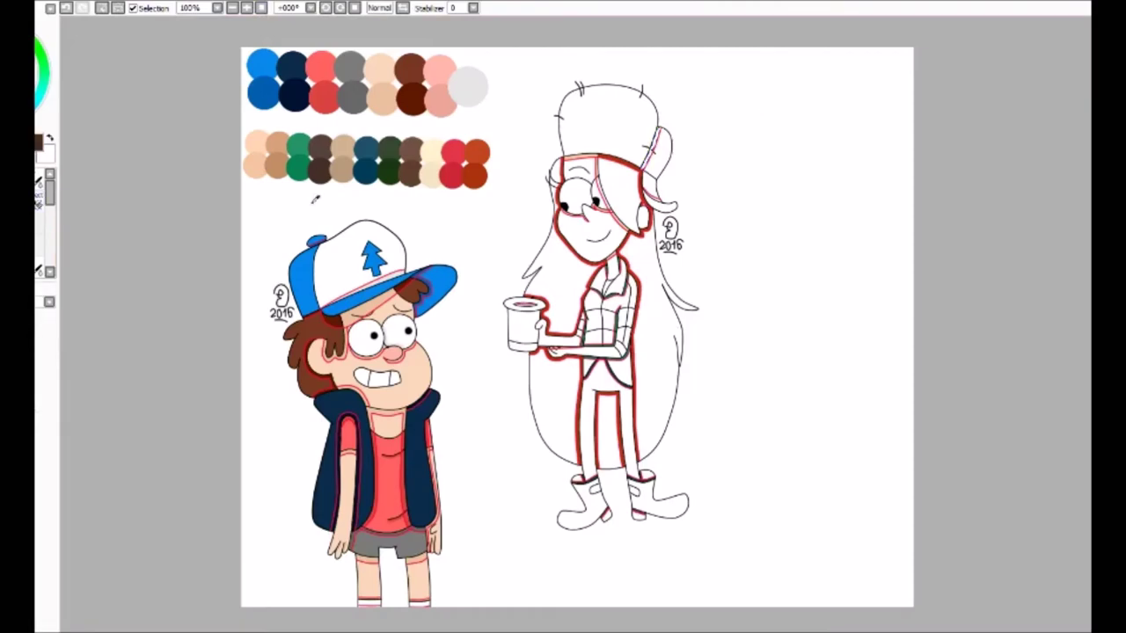
scroll(695, 132, up, 4)
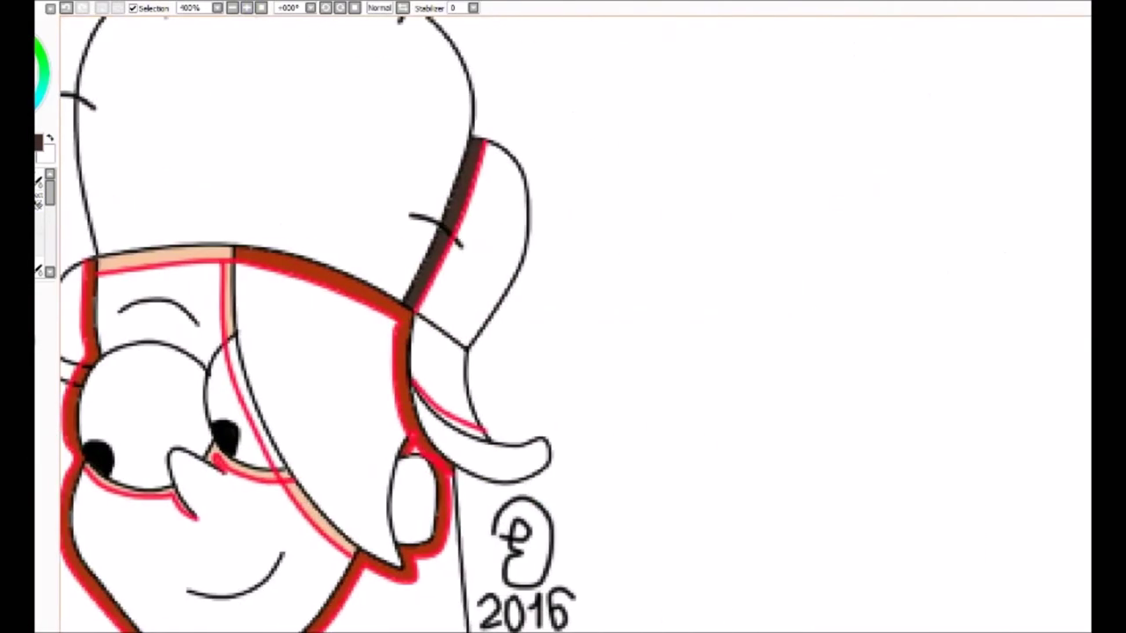
Select the shadow strip on the lower ear flap of the girl's hat and fill it with the darker tan
scroll(542, 327, up, 3)
drag(324, 570, 391, 596)
scroll(391, 597, down, 8)
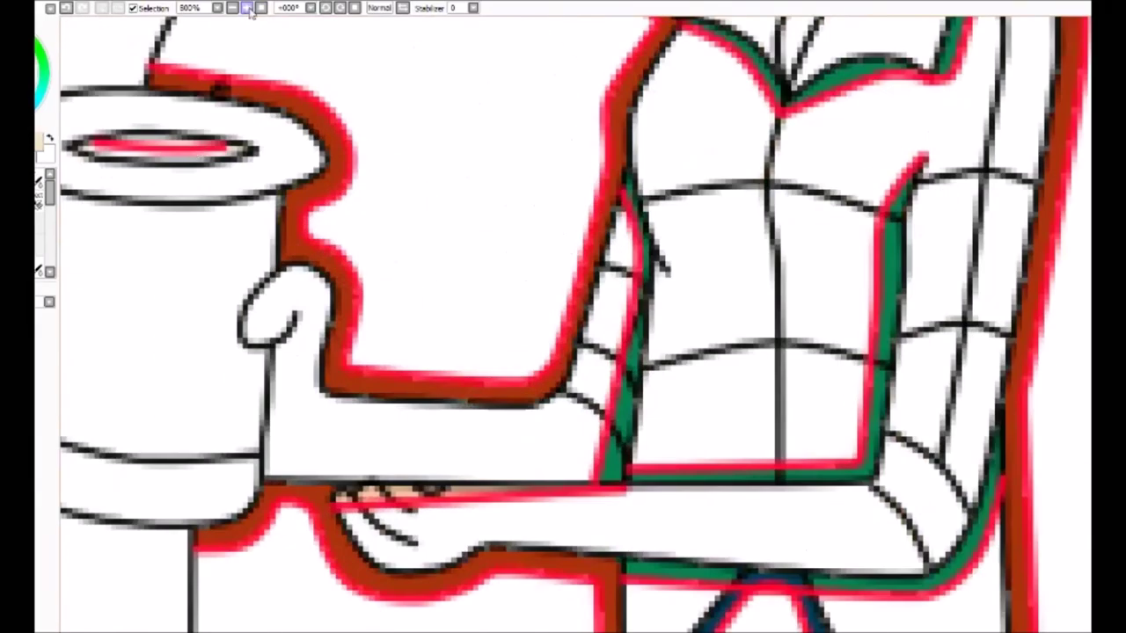
Select the shadow area inside the cup's opening and fill it with the darker cream
scroll(577, 327, up, 3)
scroll(577, 327, down, 3)
scroll(577, 326, up, 3)
drag(80, 146, 160, 159)
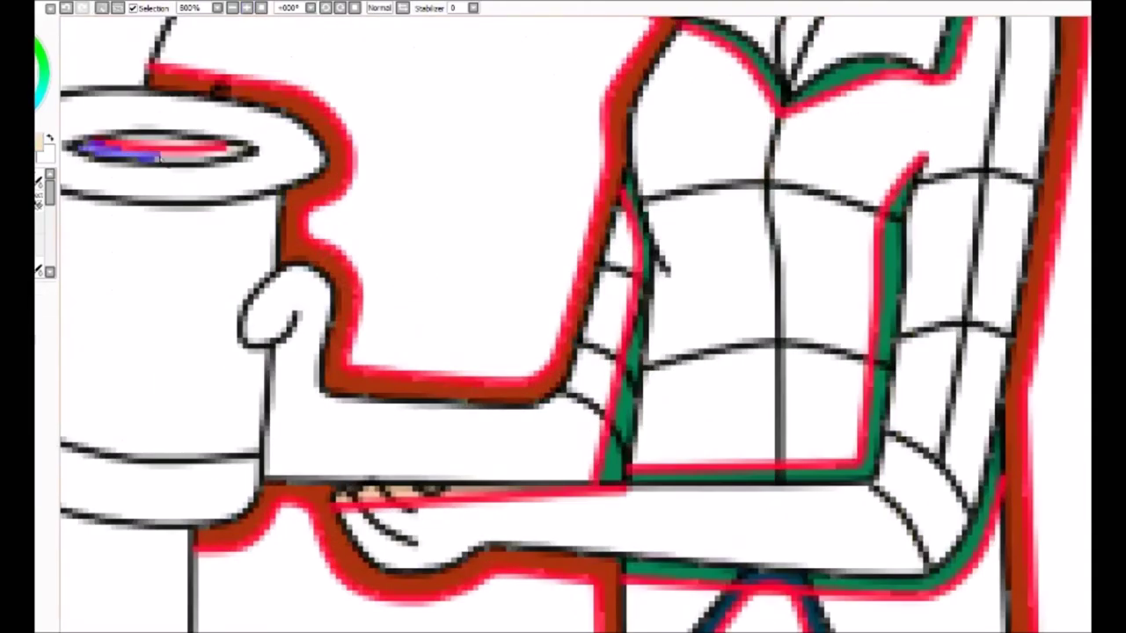
key(ctrl+z)
scroll(578, 327, down, 3)
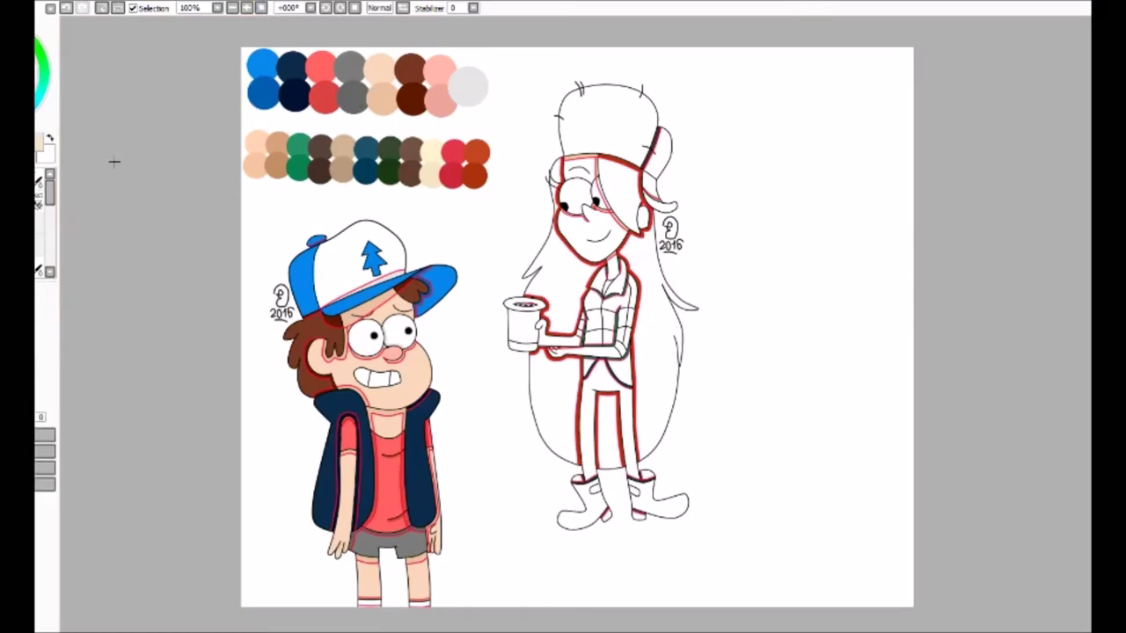
Add a light gray swatch at the end of the girl's palette and fill the eye shadow strip beside her bangs with it
click(498, 164)
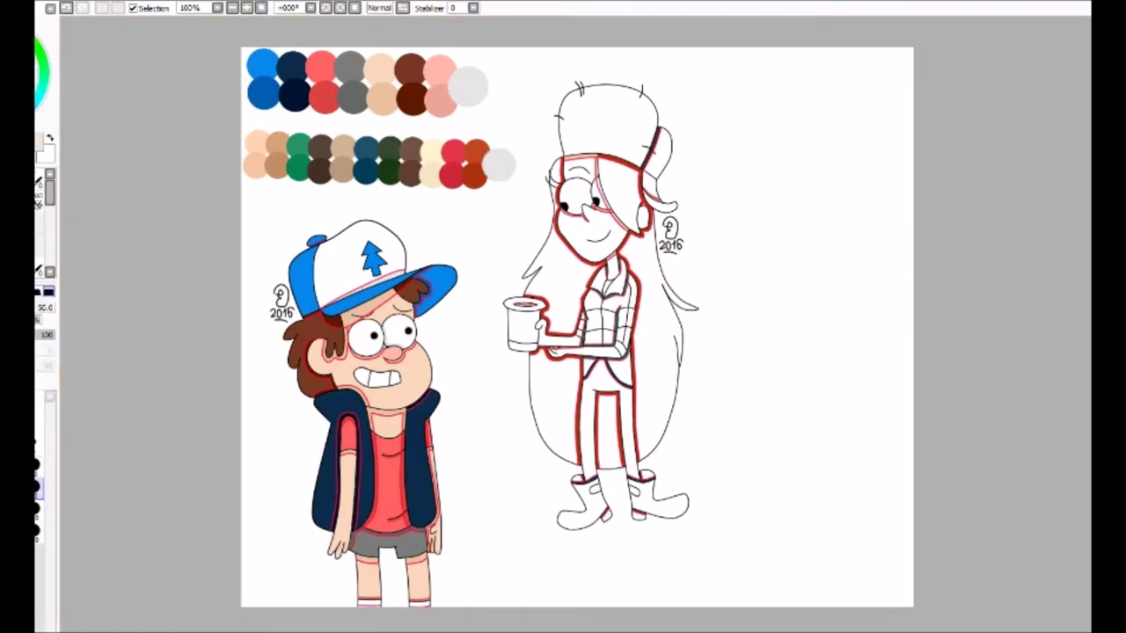
scroll(598, 207, up, 5)
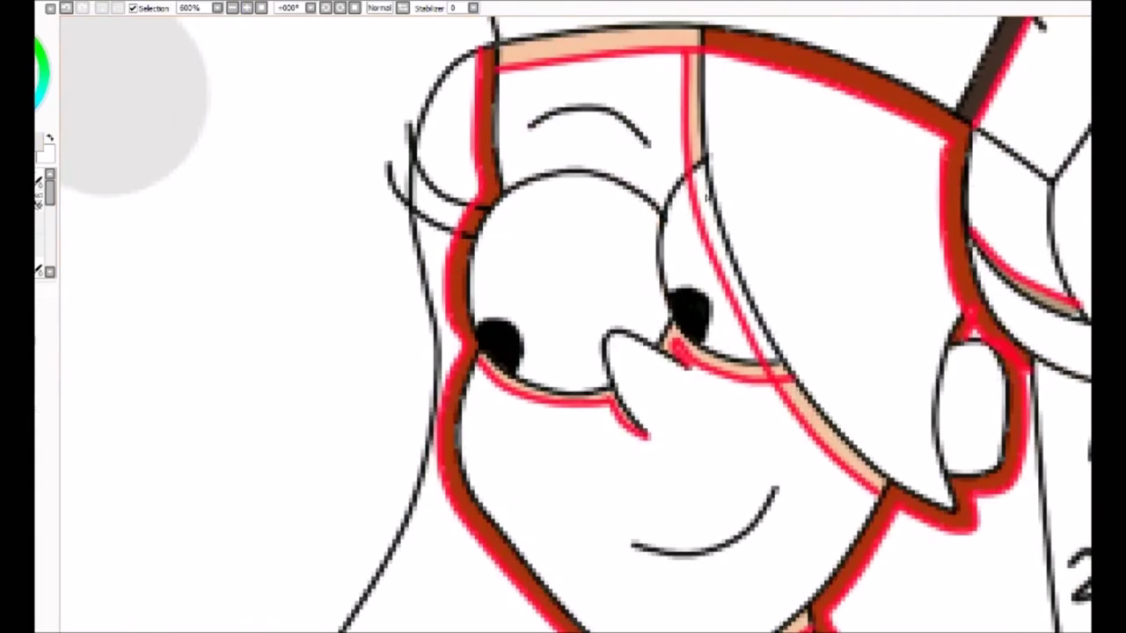
drag(697, 164, 733, 284)
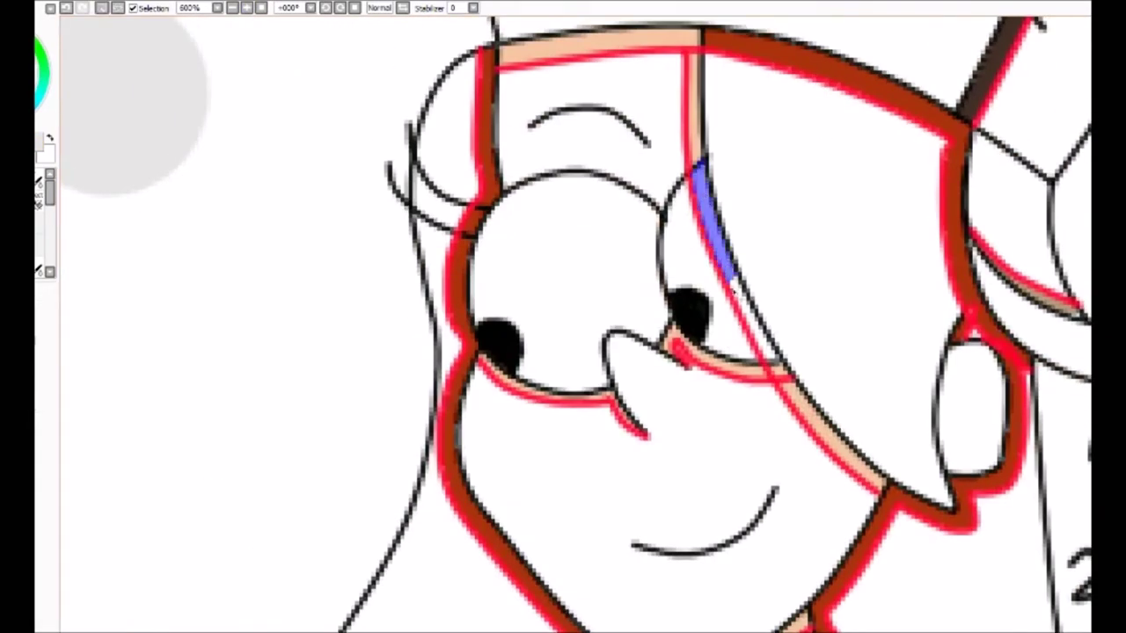
key(ctrl+z)
scroll(563, 316, down, 5)
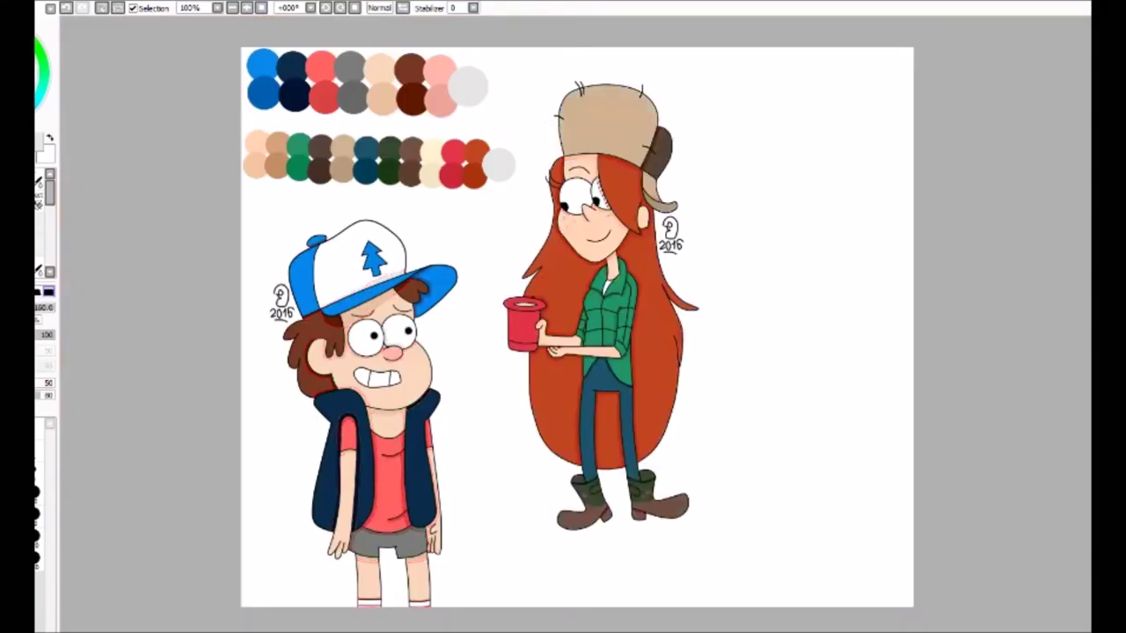
Try to brush a darker red shadow across the cup beneath its rim
scroll(563, 317, up, 1)
scroll(528, 343, up, 4)
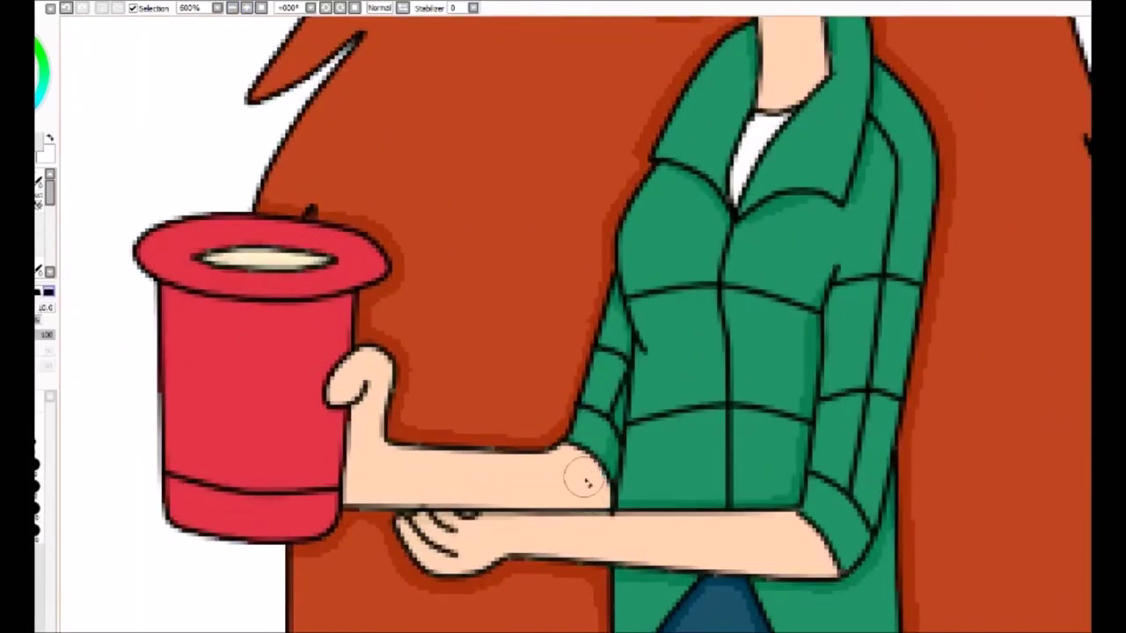
scroll(583, 484, down, 5)
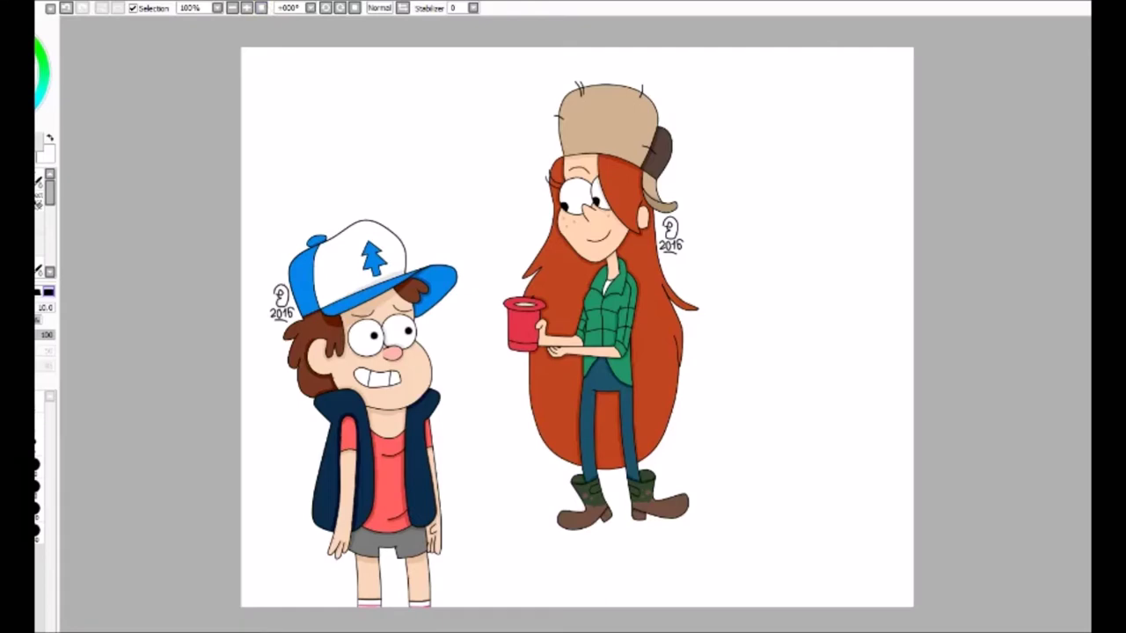
scroll(355, 202, up, 5)
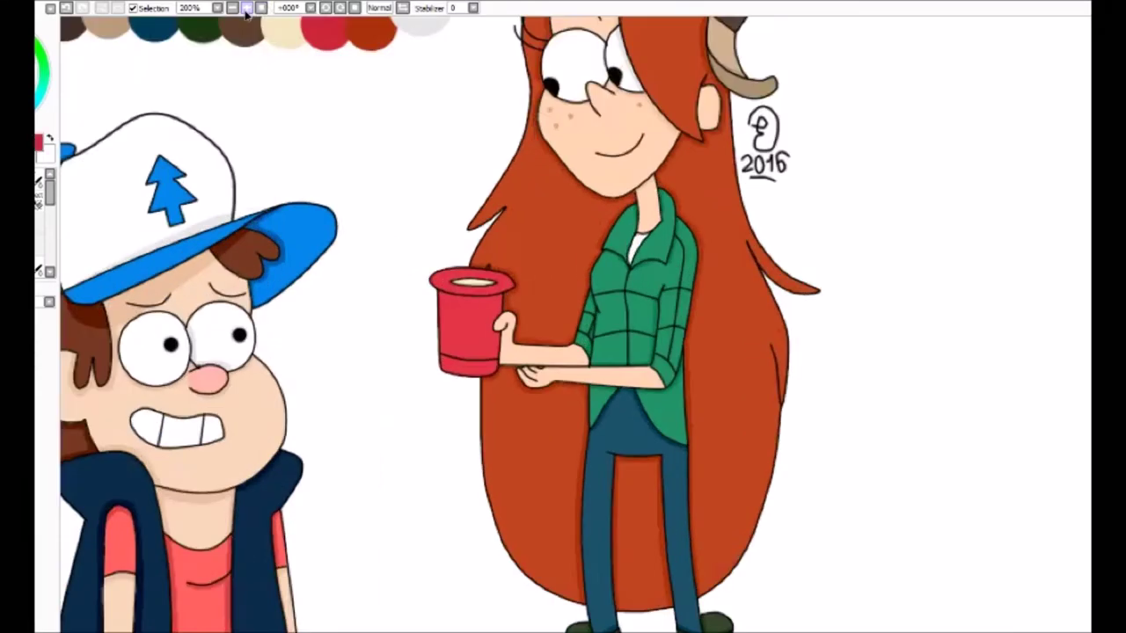
scroll(356, 201, up, 1)
drag(327, 216, 443, 220)
key(ctrl+z)
drag(318, 215, 580, 220)
key(ctrl+z)
scroll(123, 475, down, 4)
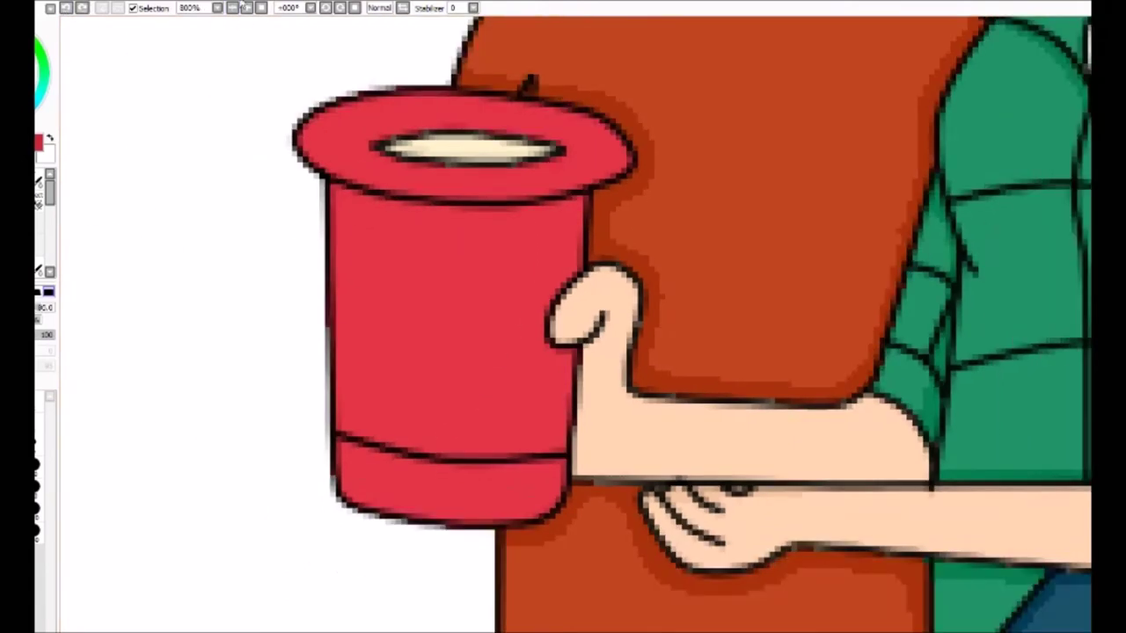
scroll(522, 120, up, 3)
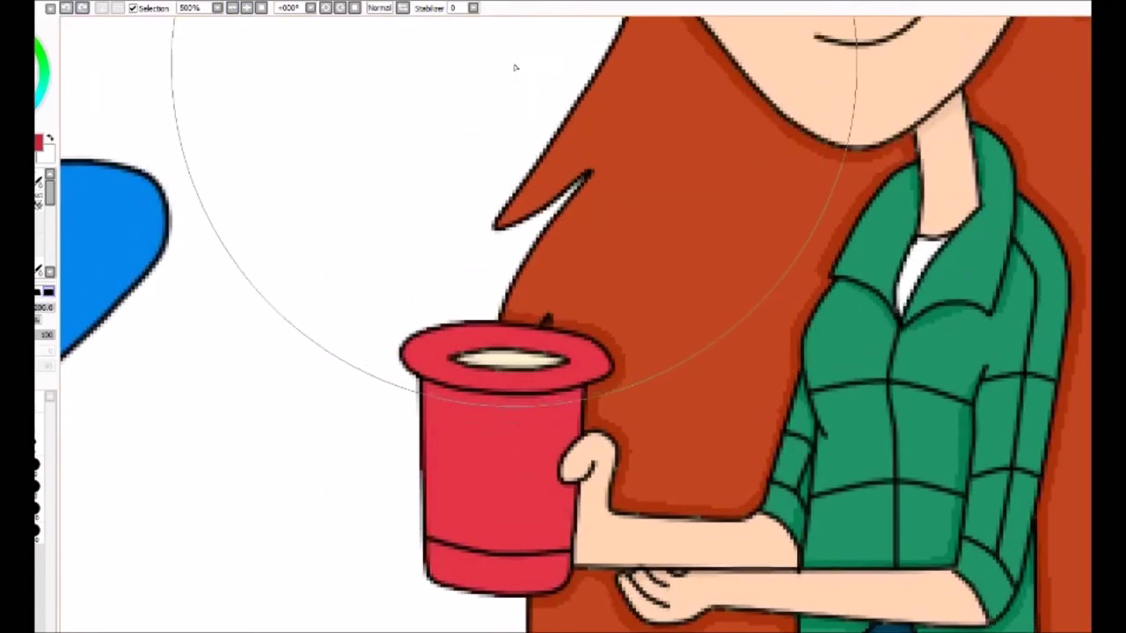
click(510, 134)
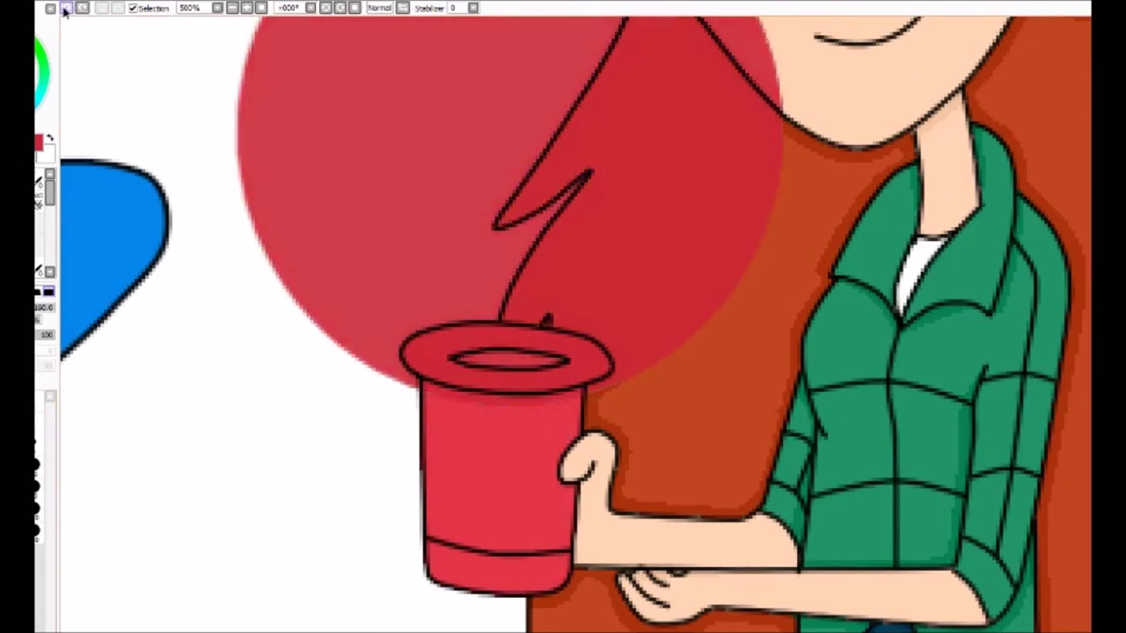
click(66, 9)
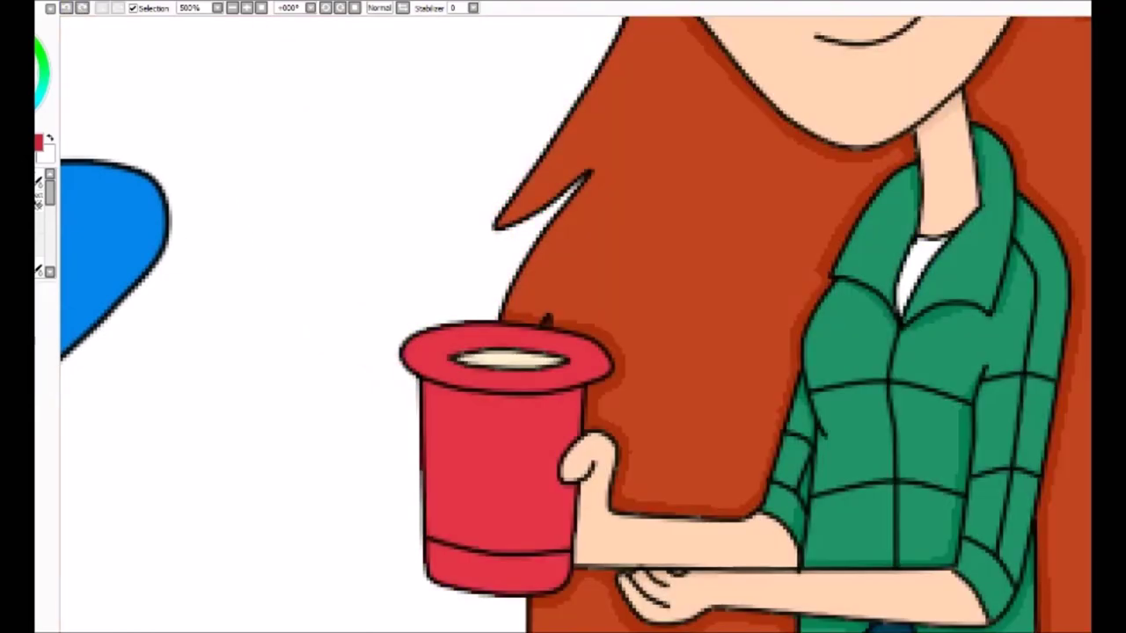
Select the cup's body and apply a darker red brushed shadow beneath the rim within that selection
click(66, 9)
click(82, 9)
key(ctrl+z)
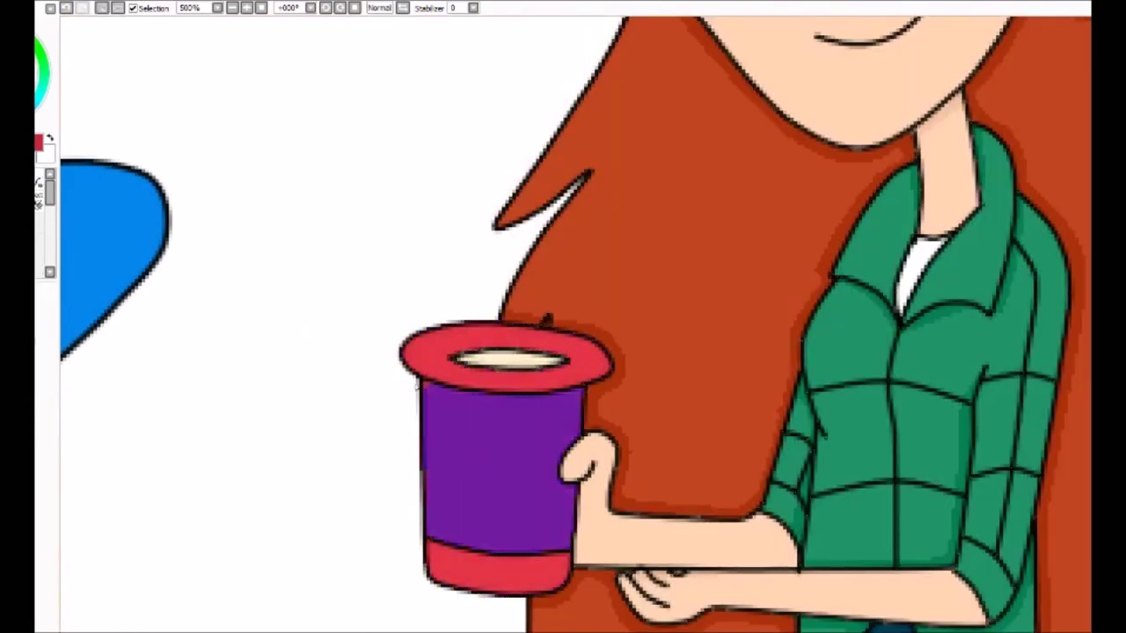
key(ctrl+y)
scroll(227, 464, down, 3)
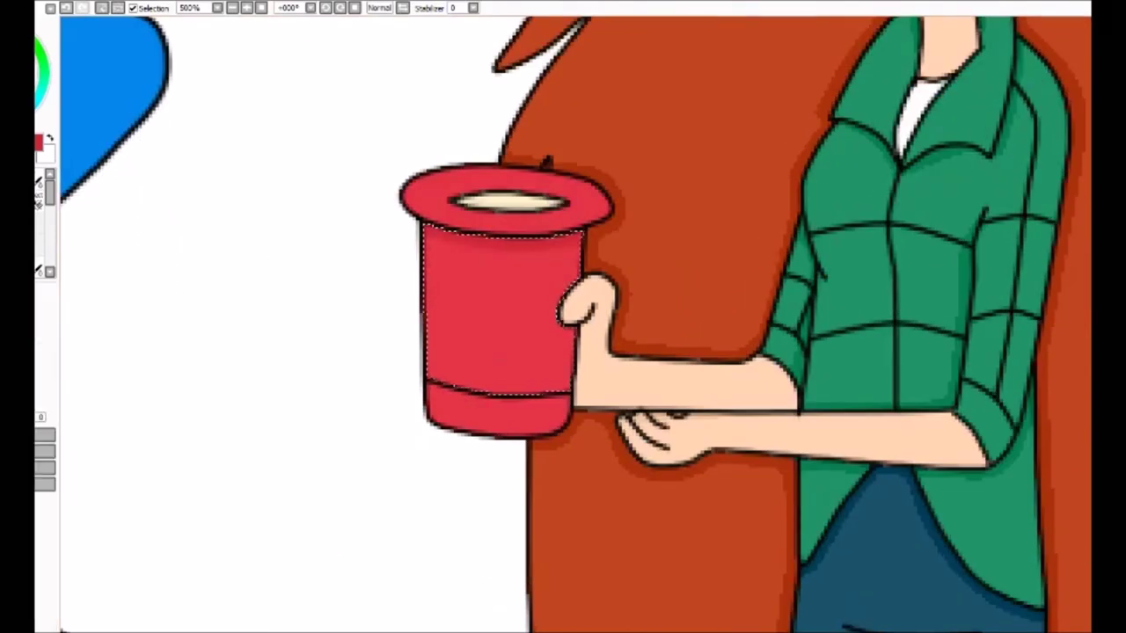
Brush a darker red shadow beneath the curved line near the cup's base
scroll(227, 463, up, 5)
mouse_move(225, 467)
mouse_down()
mouse_move(405, 493)
mouse_move(189, 444)
mouse_up()
drag(247, 472, 544, 500)
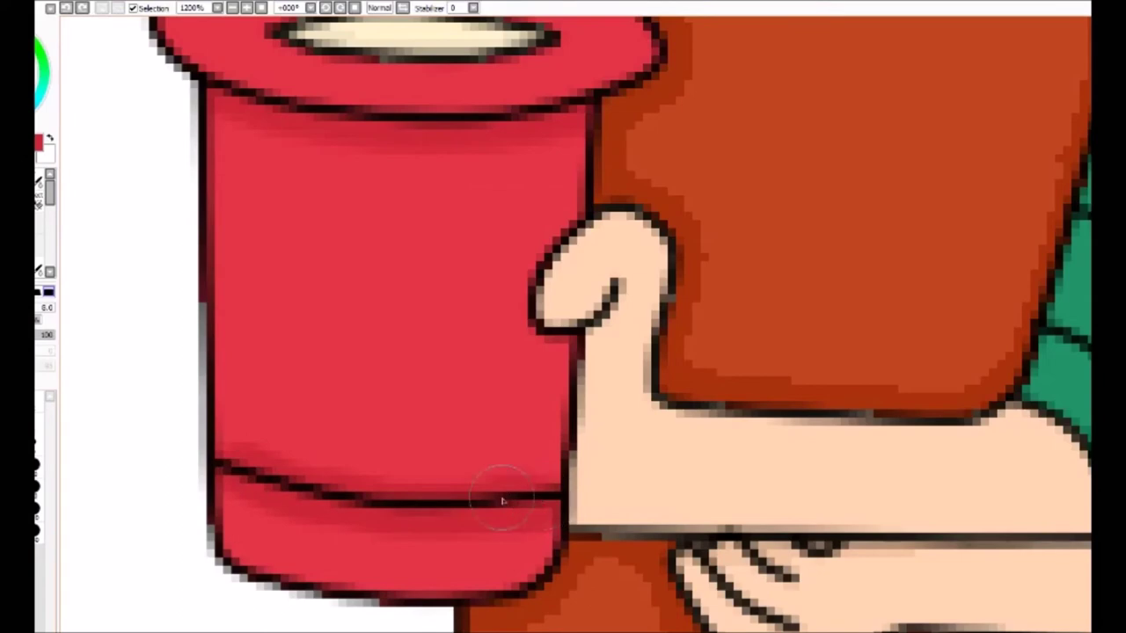
key(ctrl+z)
drag(346, 526, 550, 521)
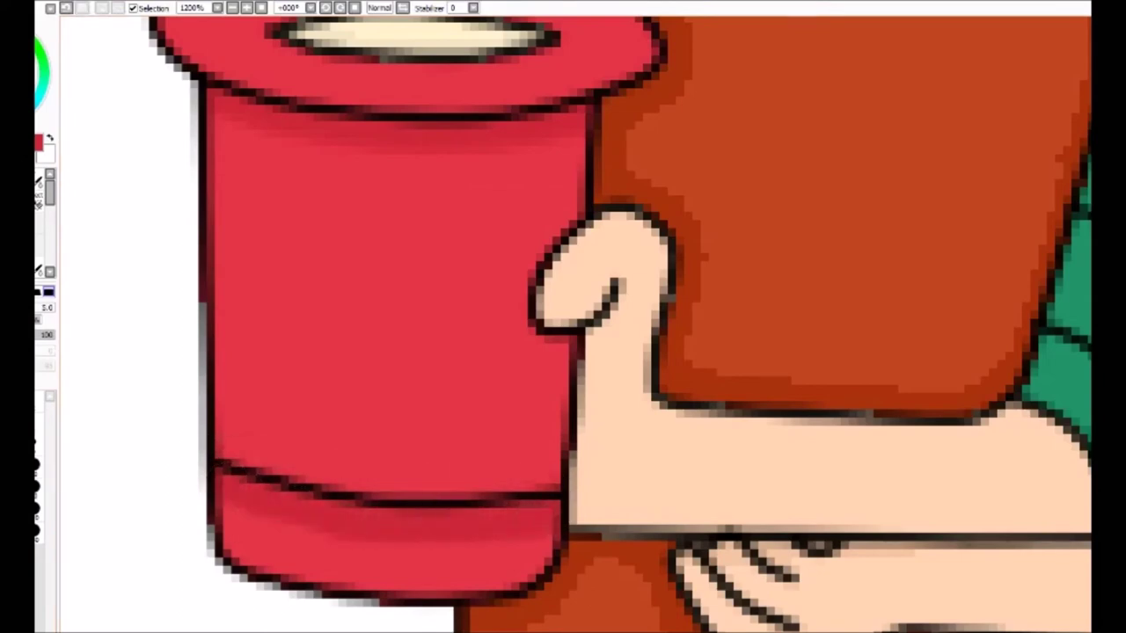
Shade the girl's thumb crease and the edge of her hand beside the cup with the darker skin tone
scroll(575, 324, right, 5)
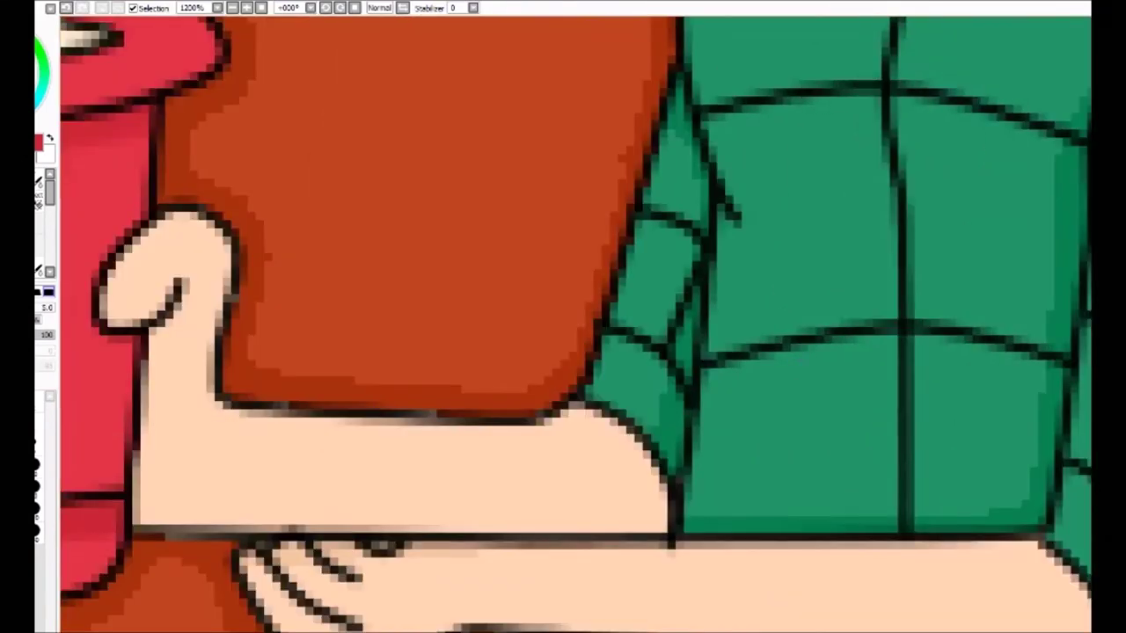
scroll(575, 324, down, 5)
scroll(575, 324, up, 6)
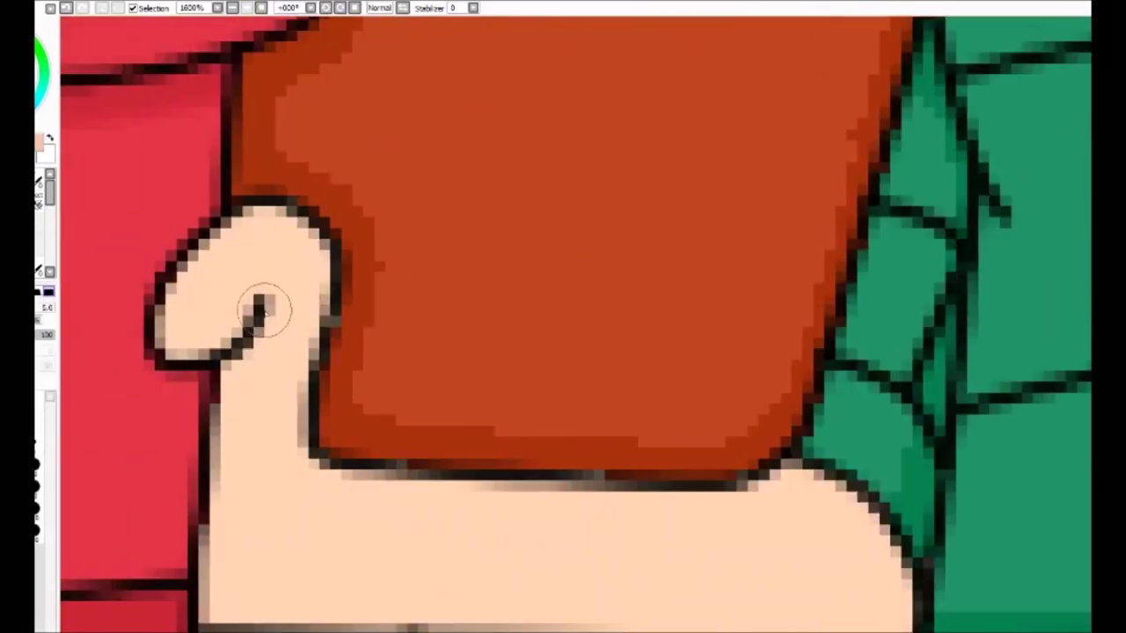
drag(231, 371, 211, 612)
click(260, 7)
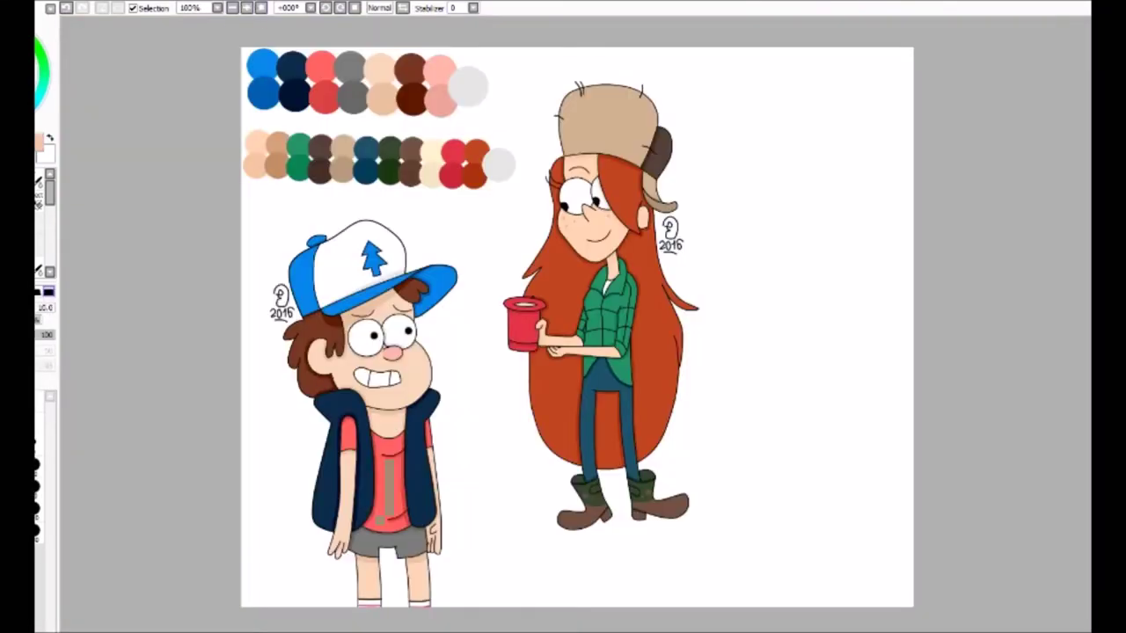
Shade beneath the girl's eyebrow with the darker skin tone and along her eyelash lines with the darker hair color
scroll(486, 476, up, 6)
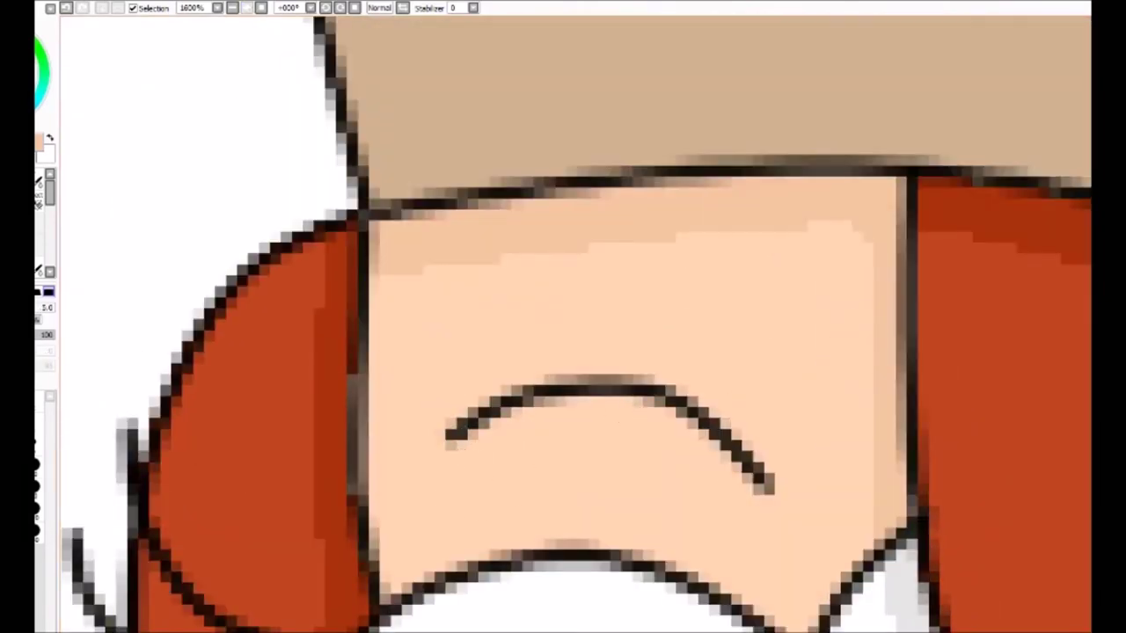
mouse_move(605, 412)
mouse_down()
mouse_move(878, 414)
mouse_move(914, 210)
mouse_up()
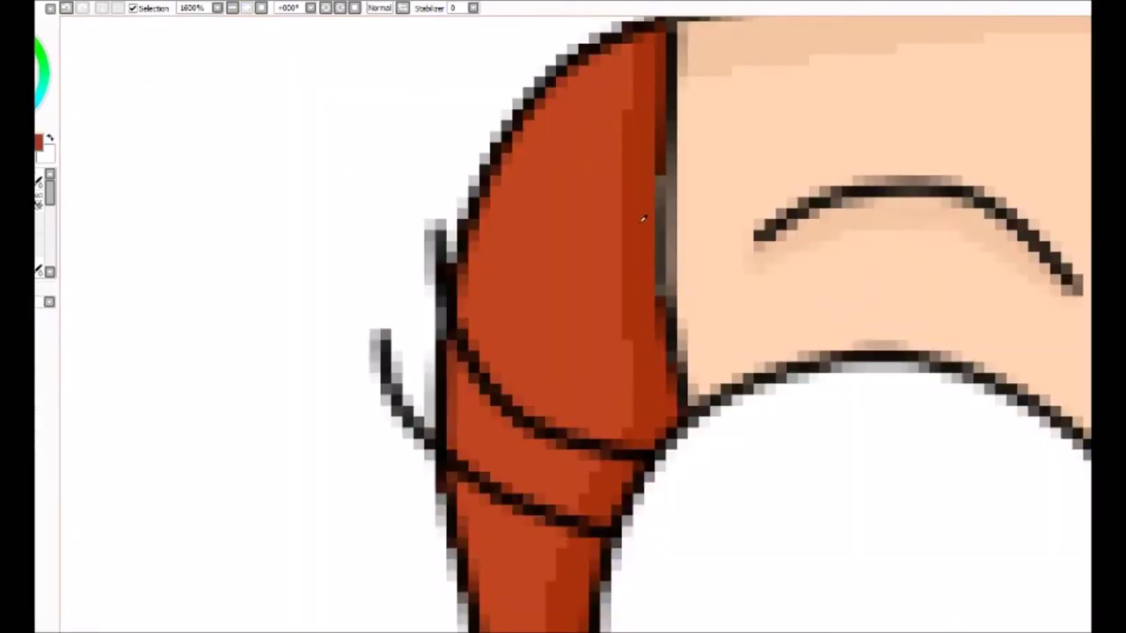
drag(433, 341, 488, 426)
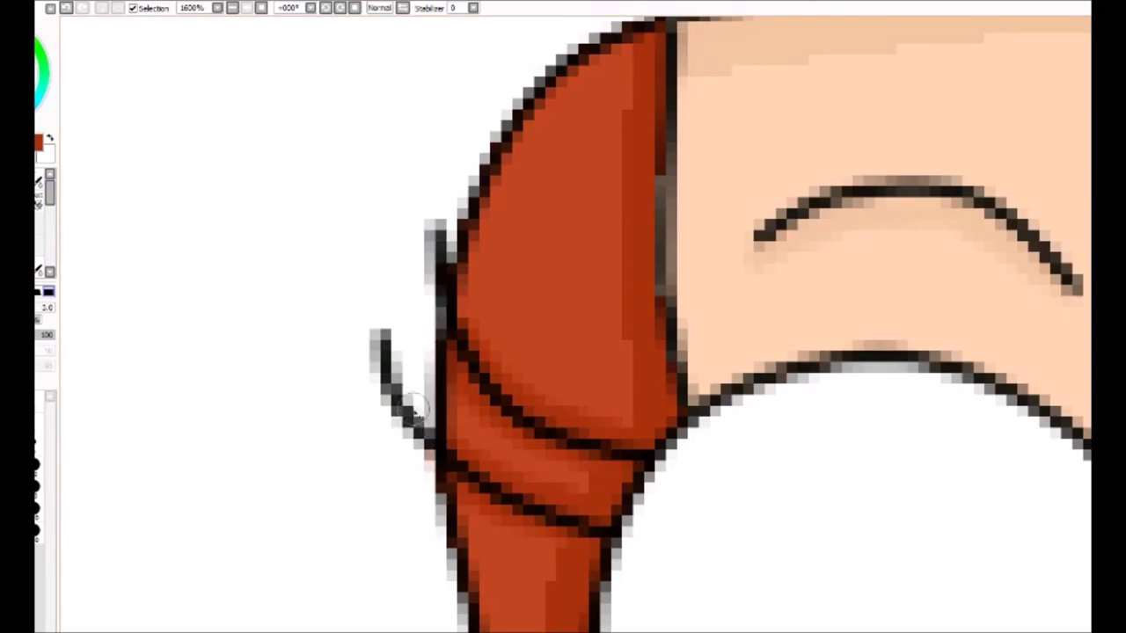
scroll(423, 520, down, 6)
Brush darker green shading around the fold lines on the front of the girl's shirt
scroll(583, 333, up, 5)
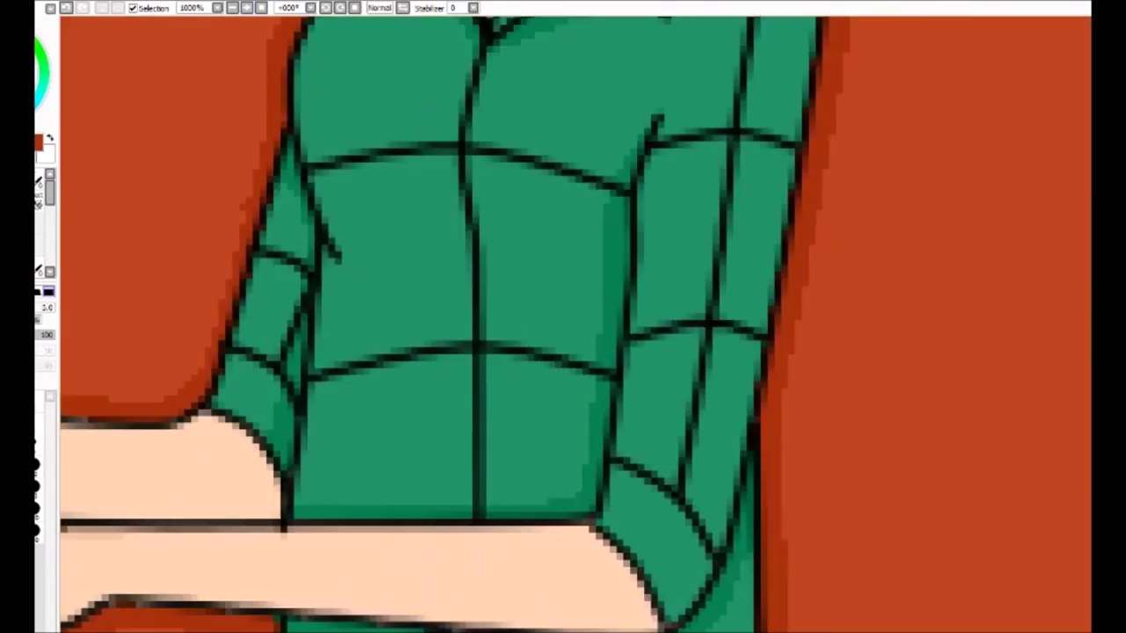
scroll(311, 398, up, 3)
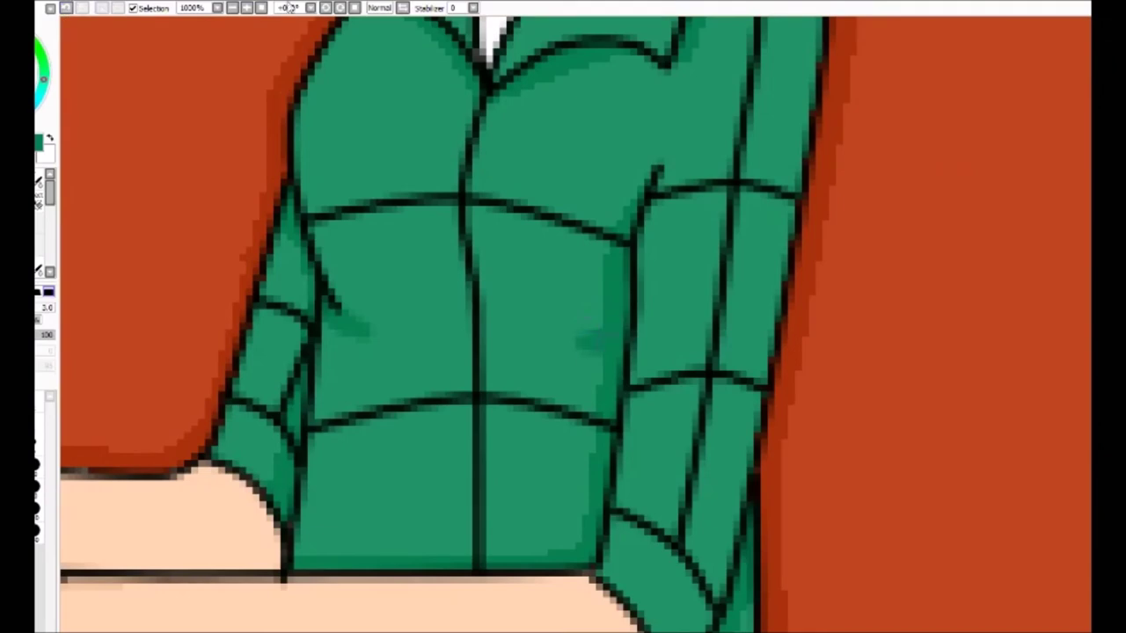
scroll(563, 325, down, 5)
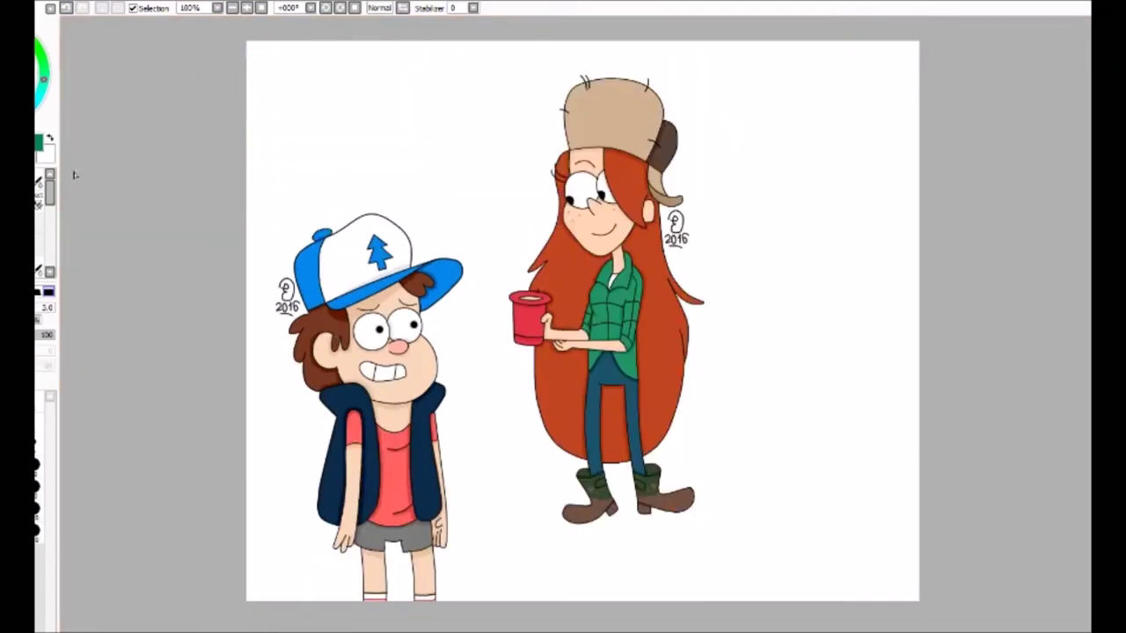
Select the blank background around both characters and fill it with brown
scroll(69, 88, up, 5)
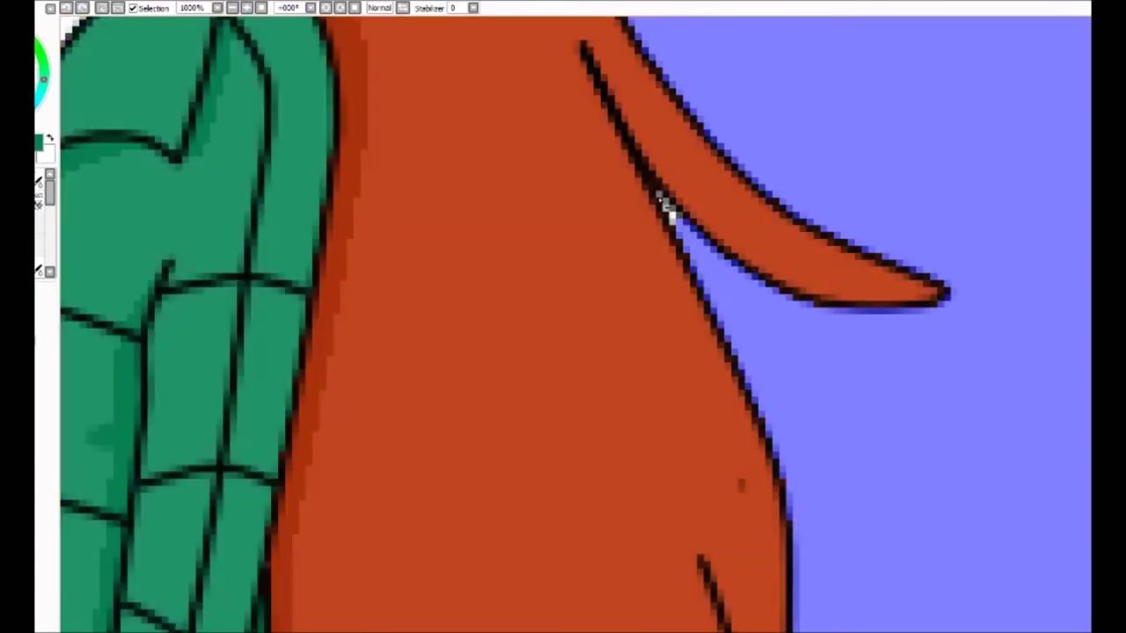
click(259, 8)
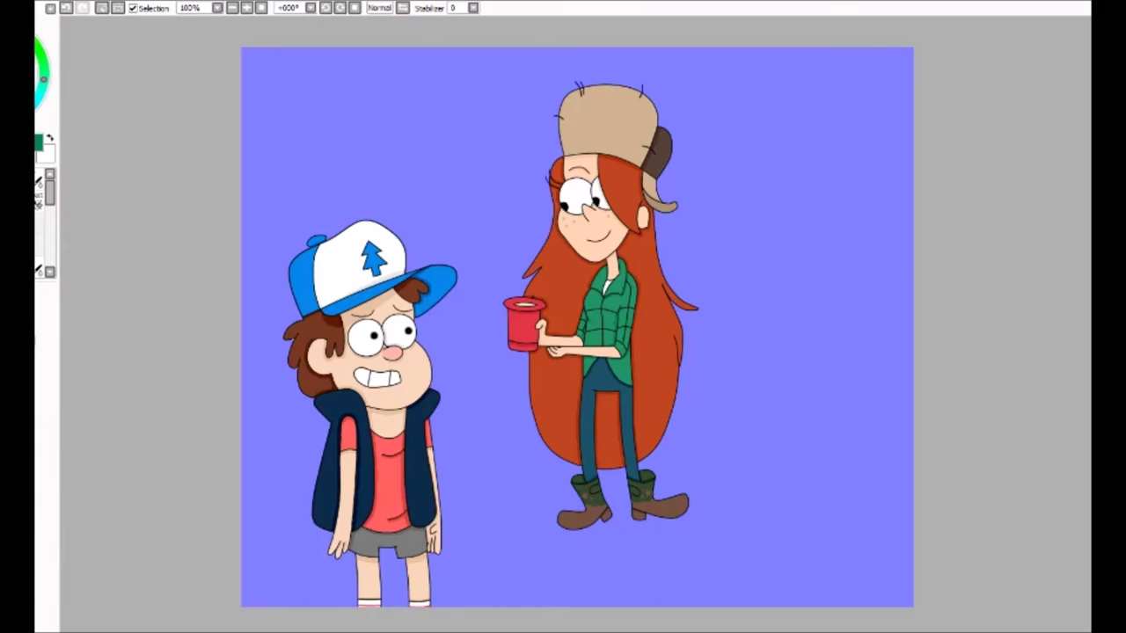
key(Delete)
Airbrush soft yellow, peach and pink light over the selected brown background around the boy and girl
mouse_move(281, 563)
mouse_down()
mouse_move(729, 478)
mouse_move(395, 76)
mouse_move(528, 581)
mouse_up()
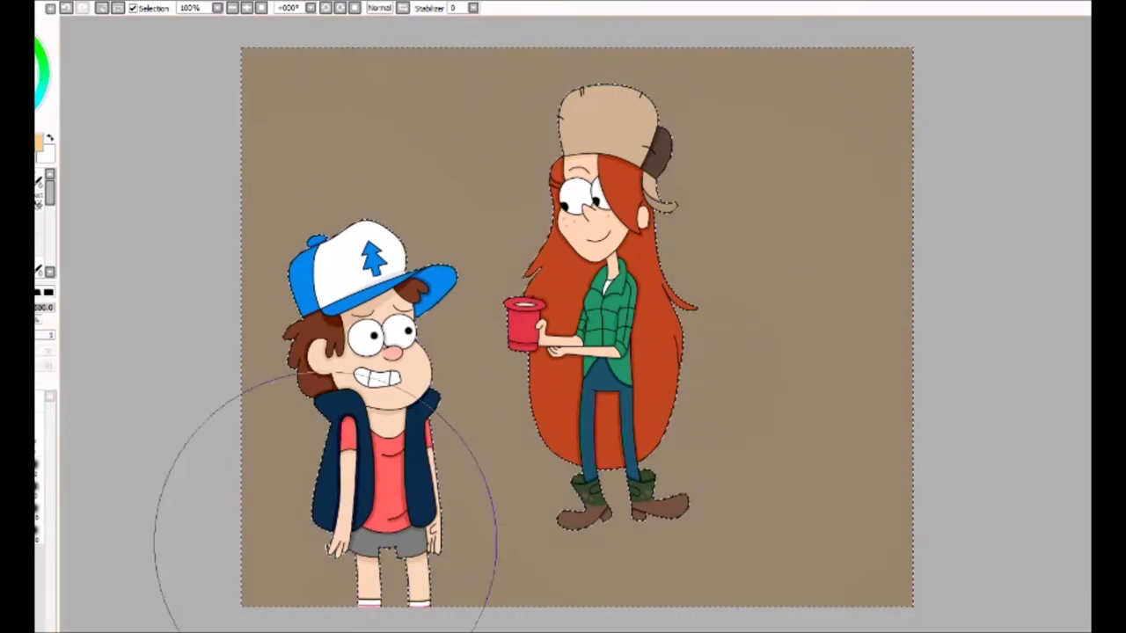
drag(427, 81, 445, 348)
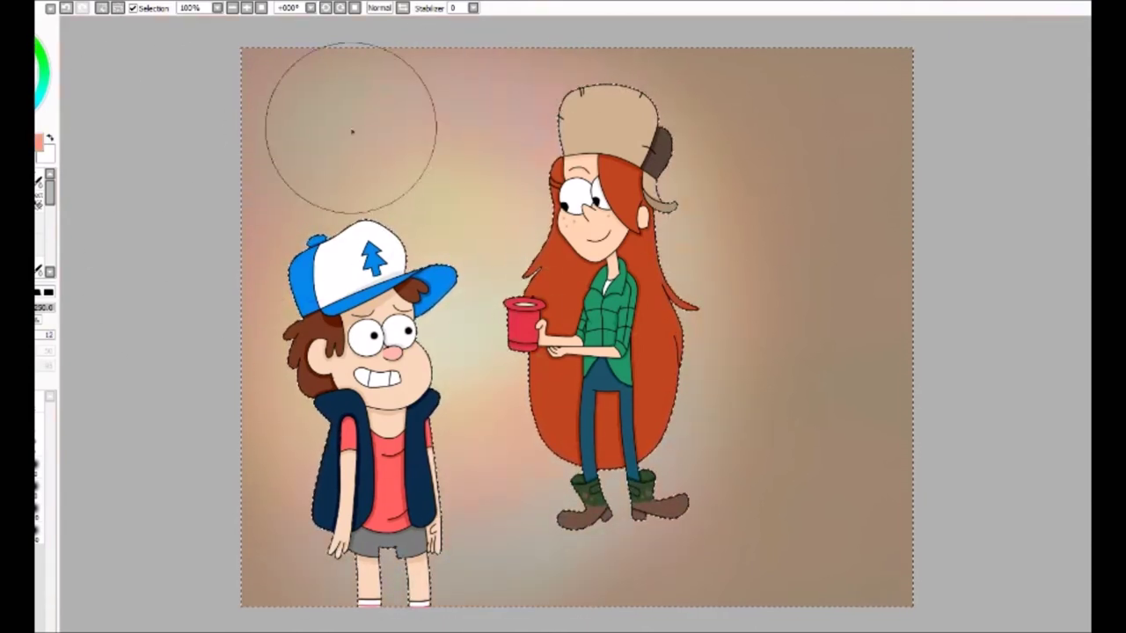
click(66, 8)
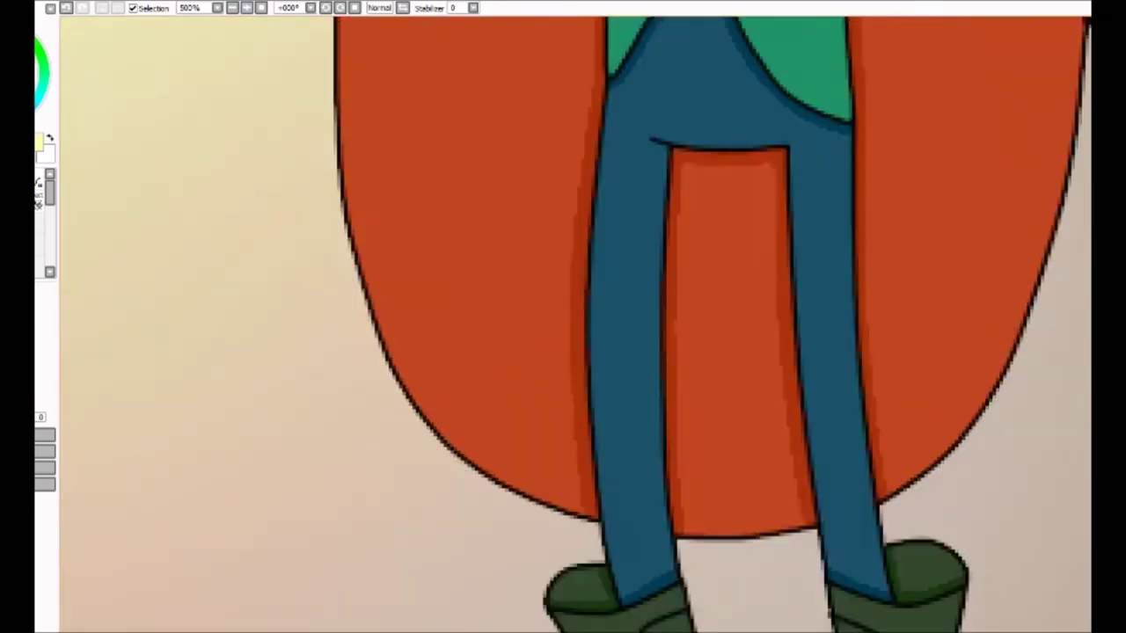
Brush a red outline with a size 5 brush along the outside of the cup and the girl's lower left hair edge
scroll(563, 326, down, 5)
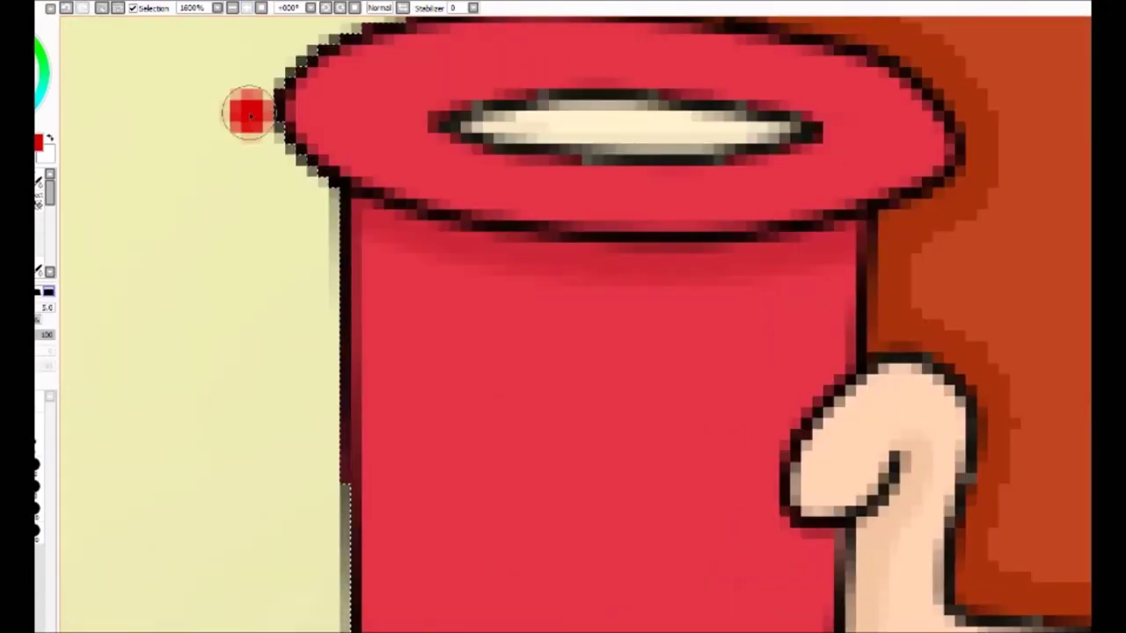
mouse_move(244, 111)
mouse_down()
mouse_move(322, 290)
mouse_move(322, 616)
mouse_up()
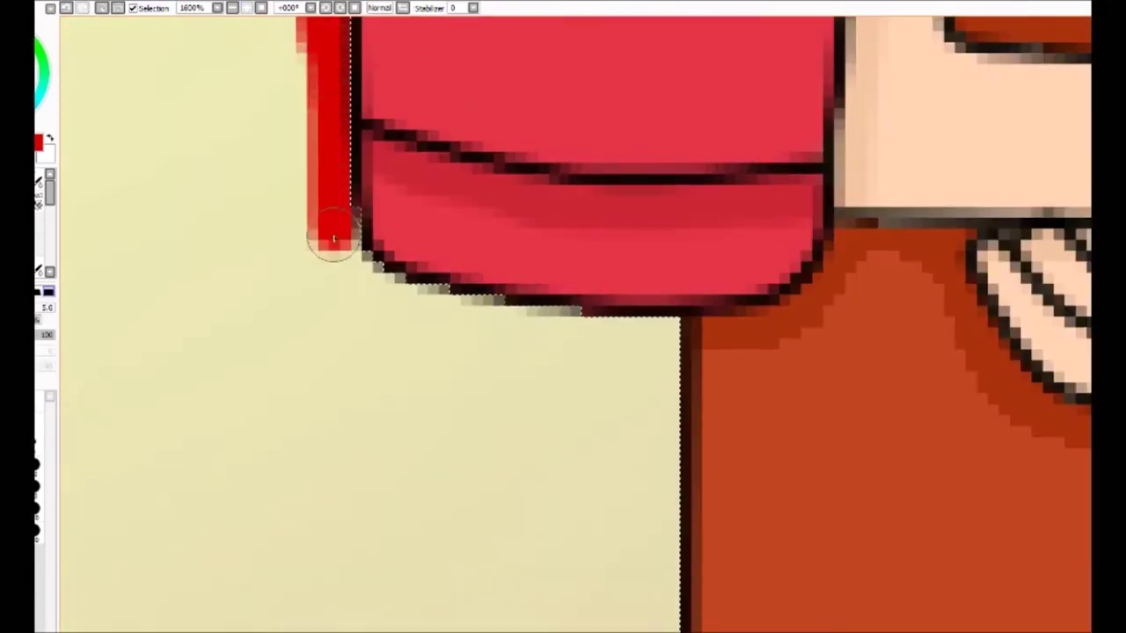
mouse_move(335, 239)
mouse_down()
mouse_move(553, 333)
mouse_move(676, 345)
mouse_move(660, 629)
mouse_up()
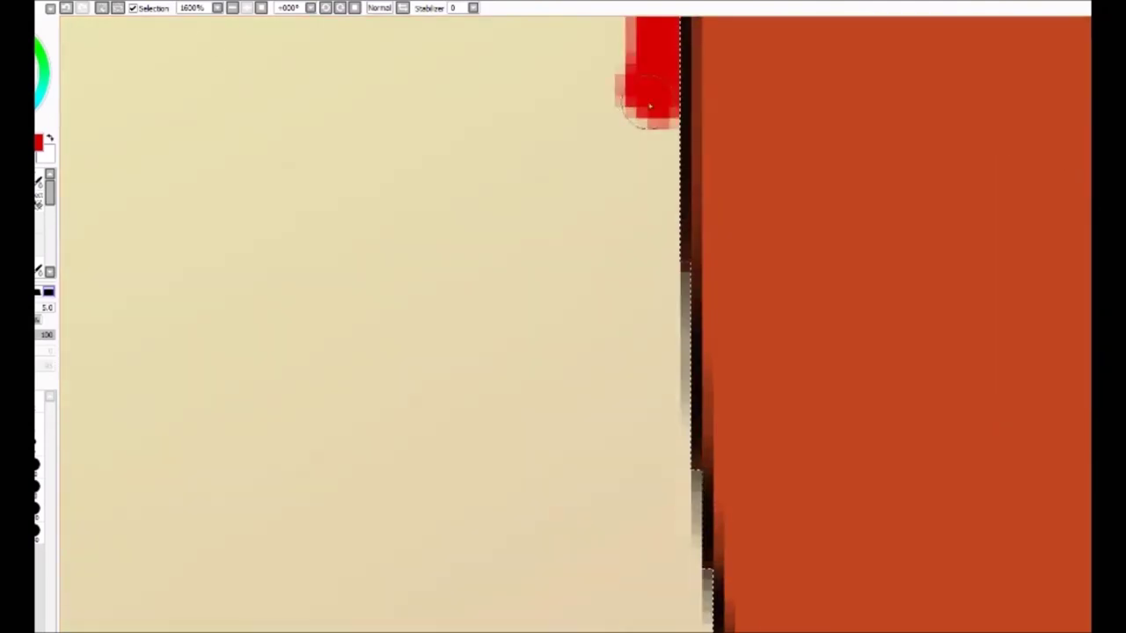
drag(649, 106, 668, 447)
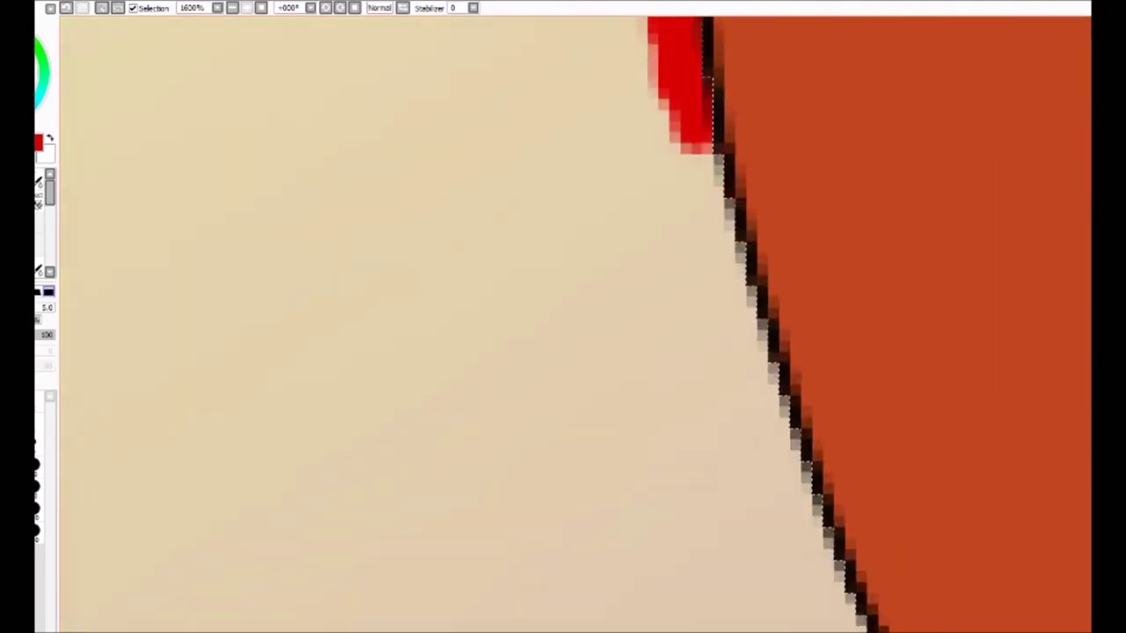
mouse_move(695, 132)
mouse_down()
mouse_move(724, 324)
mouse_move(807, 604)
mouse_up()
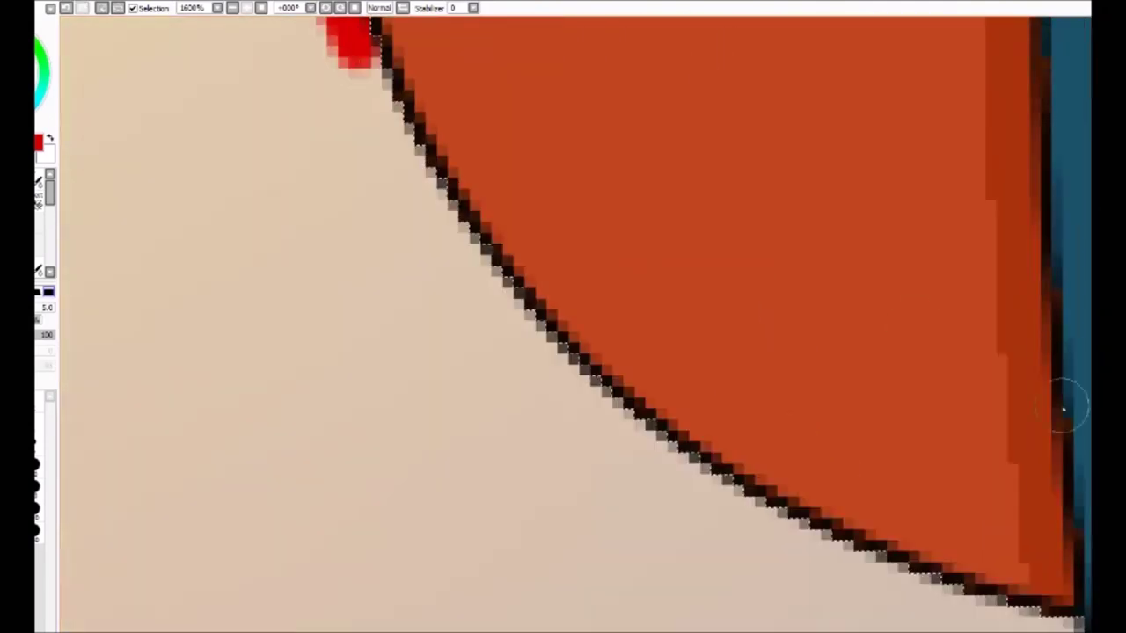
mouse_move(356, 40)
mouse_down()
mouse_move(495, 320)
mouse_move(840, 563)
mouse_move(1087, 627)
mouse_up()
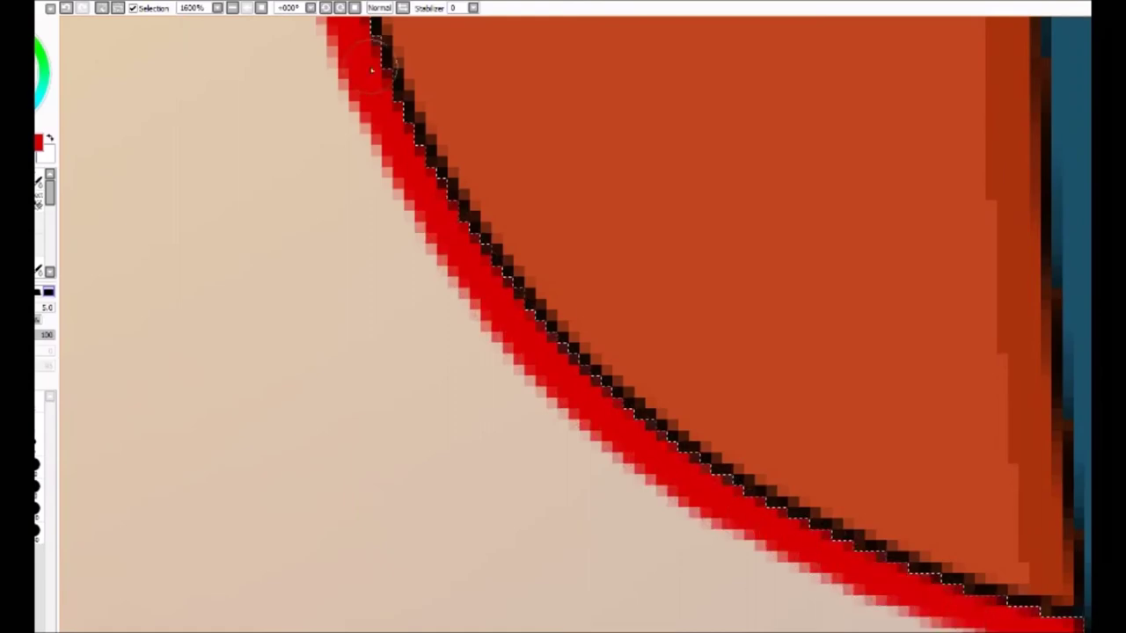
Extend the red outline along both sides of the girl's left-hand leg and around the cuff of its boot
scroll(1000, 420, down, 3)
scroll(1001, 420, right, 5)
drag(656, 379, 677, 466)
mouse_move(897, 378)
mouse_down()
mouse_move(920, 397)
mouse_move(946, 616)
mouse_up()
scroll(1023, 461, down, 3)
drag(1011, 527, 1046, 629)
mouse_move(660, 211)
mouse_down()
mouse_move(511, 255)
mouse_move(484, 376)
mouse_up()
mouse_move(506, 259)
mouse_down()
mouse_move(478, 464)
mouse_move(563, 550)
mouse_up()
key(ctrl+z)
mouse_move(536, 207)
mouse_down()
mouse_move(448, 388)
mouse_move(554, 615)
mouse_up()
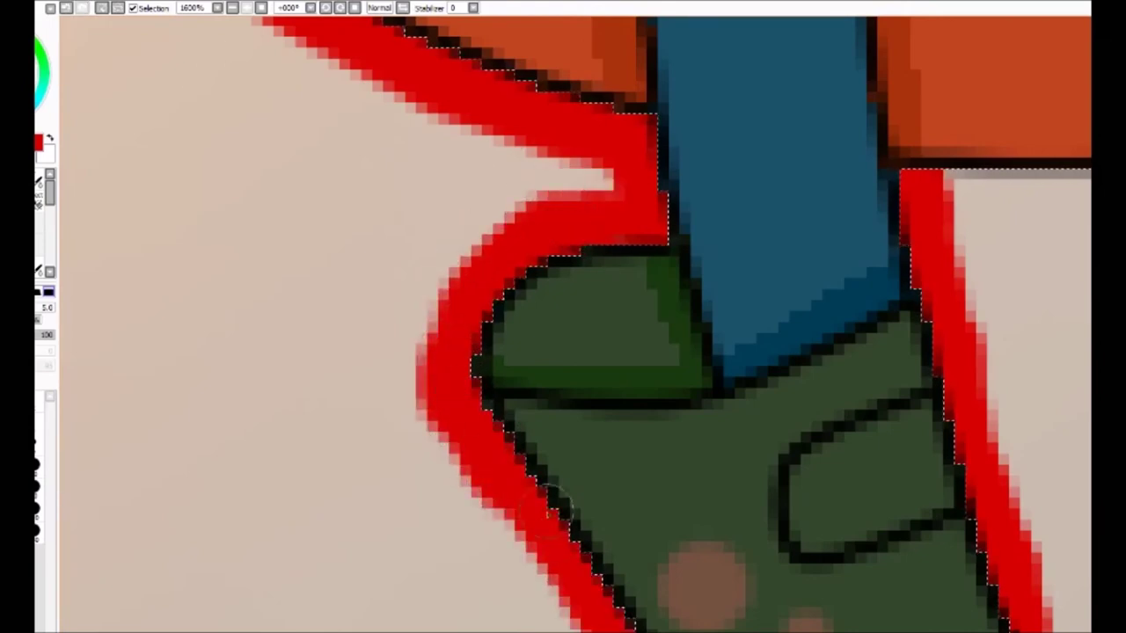
Trace the red outline around the toe, sole and heel of the girl's left-hand boot
scroll(572, 439, down, 5)
mouse_move(608, 211)
mouse_down()
mouse_move(607, 379)
mouse_move(238, 599)
mouse_up()
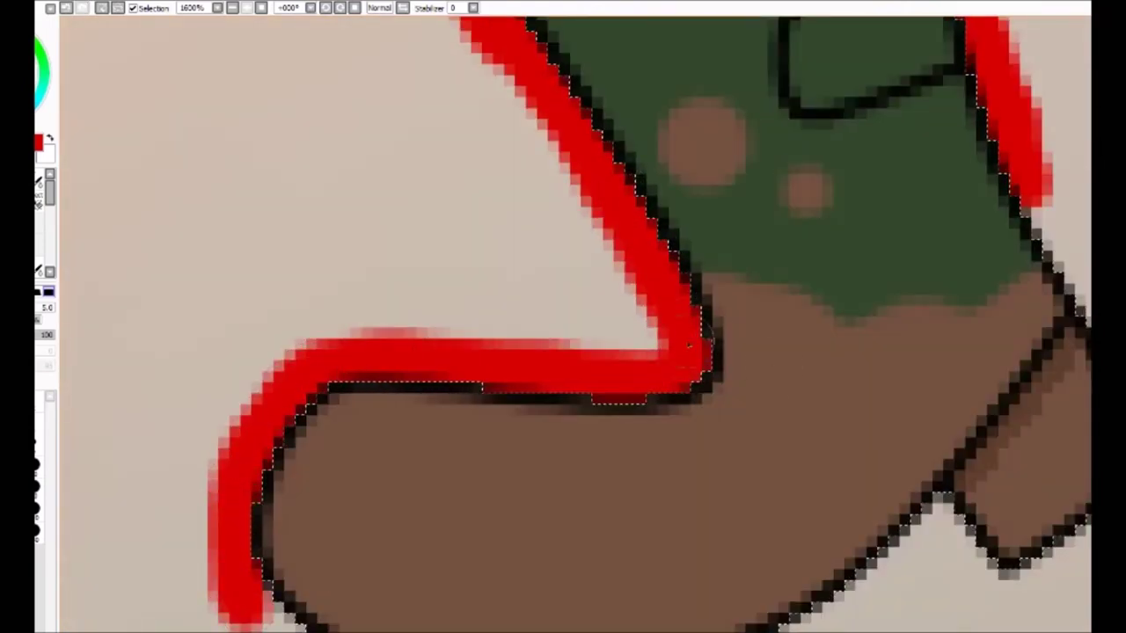
scroll(923, 211, right, 3)
mouse_move(923, 211)
mouse_down()
mouse_move(1044, 402)
mouse_move(1007, 523)
mouse_move(673, 629)
mouse_up()
scroll(673, 616, down, 5)
mouse_move(132, 202)
mouse_down()
mouse_move(138, 242)
mouse_move(233, 312)
mouse_move(383, 352)
mouse_move(666, 299)
mouse_up()
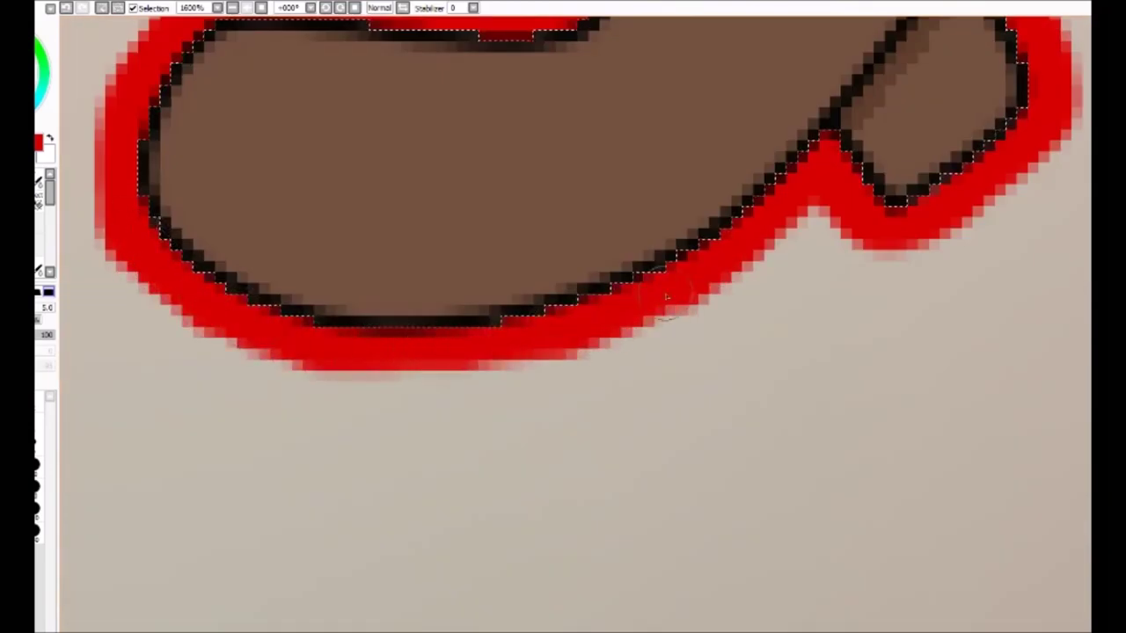
scroll(862, 218, right, 8)
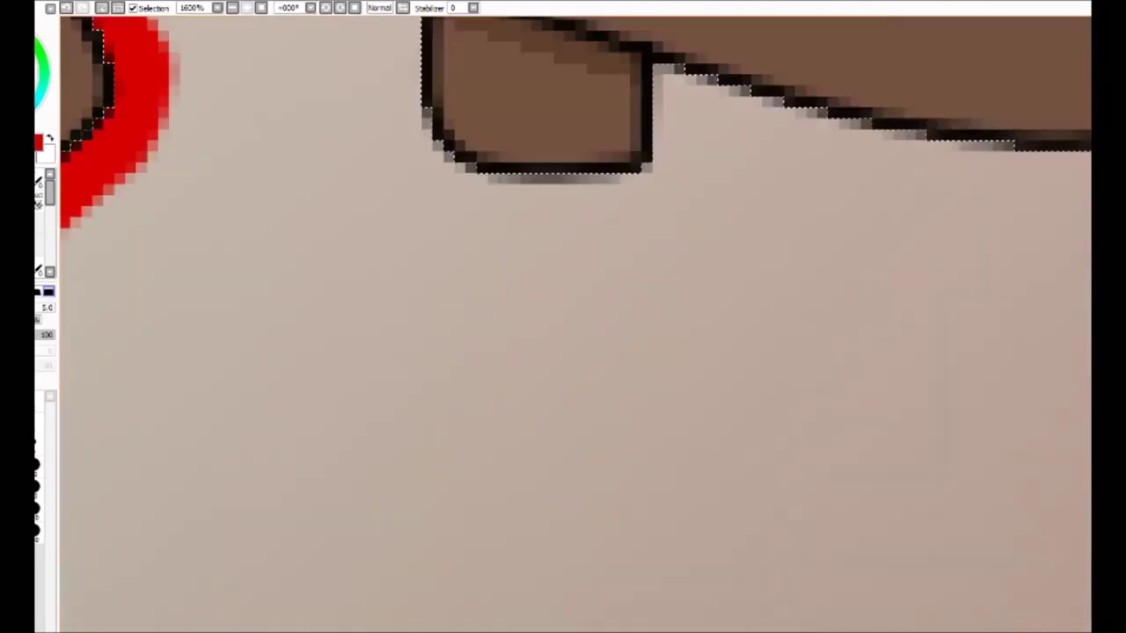
Continue the red outline between the girl's legs and along the shaft of her right-hand boot
scroll(563, 325, left, 8)
scroll(563, 325, left, 3)
mouse_move(132, 304)
mouse_down()
mouse_move(352, 324)
mouse_move(235, 333)
mouse_move(549, 294)
mouse_move(592, 564)
mouse_move(607, 631)
mouse_up()
mouse_move(792, 185)
mouse_down()
mouse_move(803, 272)
mouse_move(1051, 352)
mouse_move(1020, 616)
mouse_up()
scroll(1020, 616, down, 5)
scroll(279, 207, right, 3)
mouse_move(279, 207)
mouse_down()
mouse_move(295, 387)
mouse_move(282, 626)
mouse_move(261, 632)
mouse_up()
Trace the red outline around the toe, sole and heel of the girl's right-hand boot
mouse_move(717, 35)
mouse_down()
mouse_move(695, 264)
mouse_move(744, 354)
mouse_move(1030, 260)
mouse_up()
scroll(1029, 259, down, 2)
mouse_move(272, 479)
mouse_down()
mouse_move(321, 543)
mouse_move(532, 572)
mouse_up()
drag(410, 576, 533, 444)
drag(524, 598, 435, 602)
scroll(436, 602, right, 3)
mouse_move(686, 150)
mouse_down()
mouse_move(787, 97)
mouse_move(913, 206)
mouse_move(752, 514)
mouse_move(269, 468)
mouse_move(495, 546)
mouse_move(842, 453)
mouse_move(811, 81)
mouse_move(907, 171)
mouse_up()
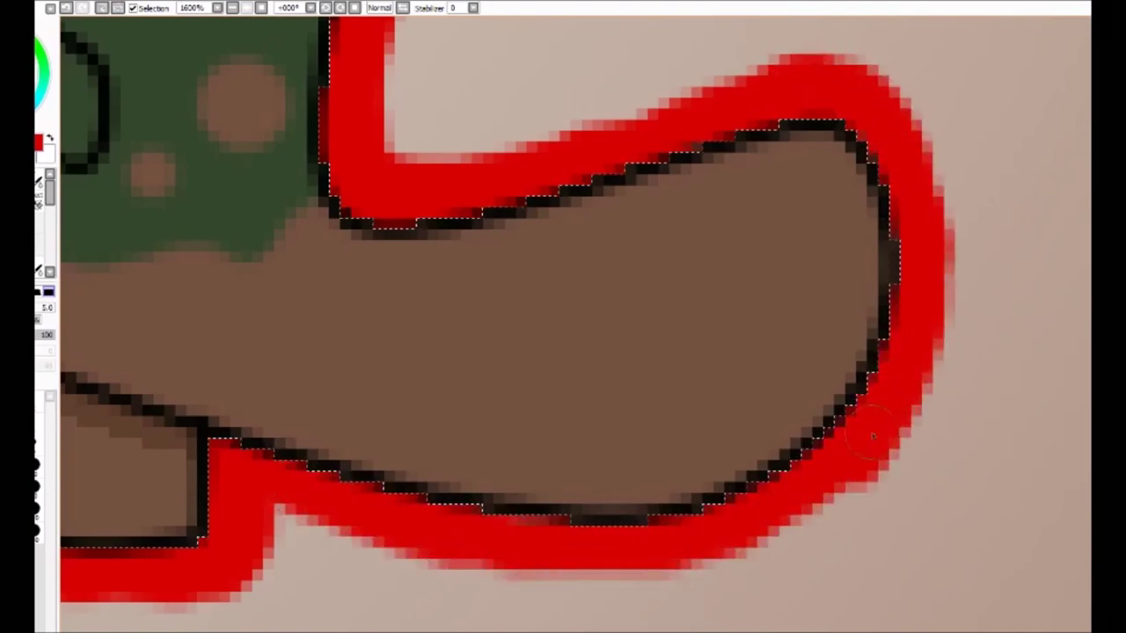
Brush the red outline from the right-hand boot up the lower right curve of the girl's hair
scroll(1001, 373, up, 5)
mouse_move(308, 330)
mouse_down()
mouse_move(519, 35)
mouse_move(211, 445)
mouse_up()
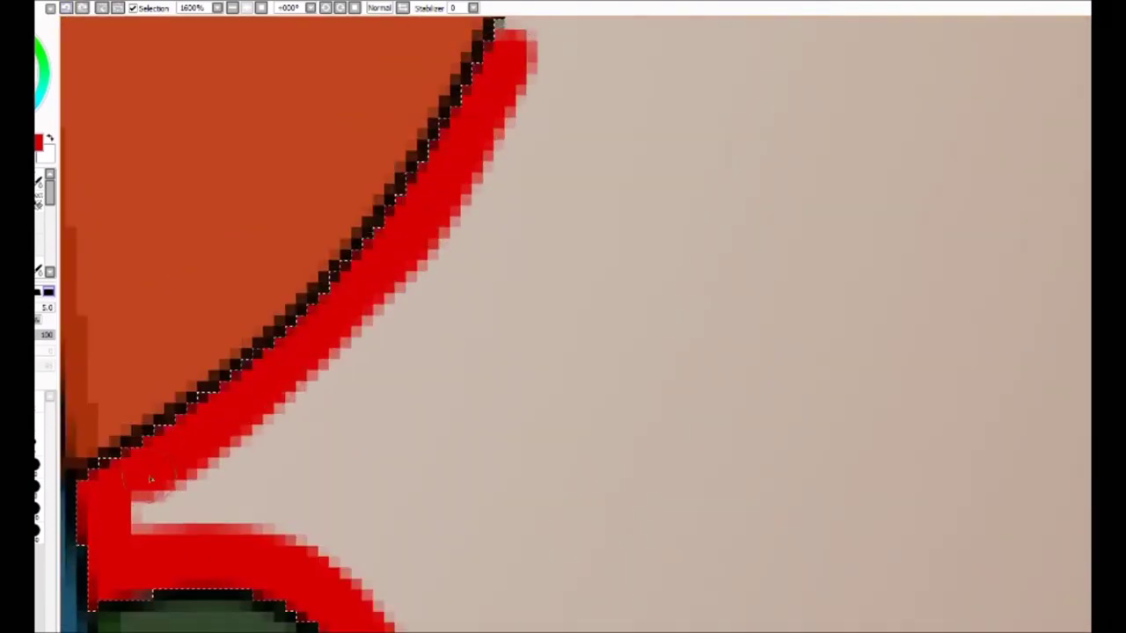
scroll(319, 257, up, 5)
mouse_move(674, 50)
mouse_down()
mouse_move(422, 616)
mouse_move(555, 539)
mouse_up()
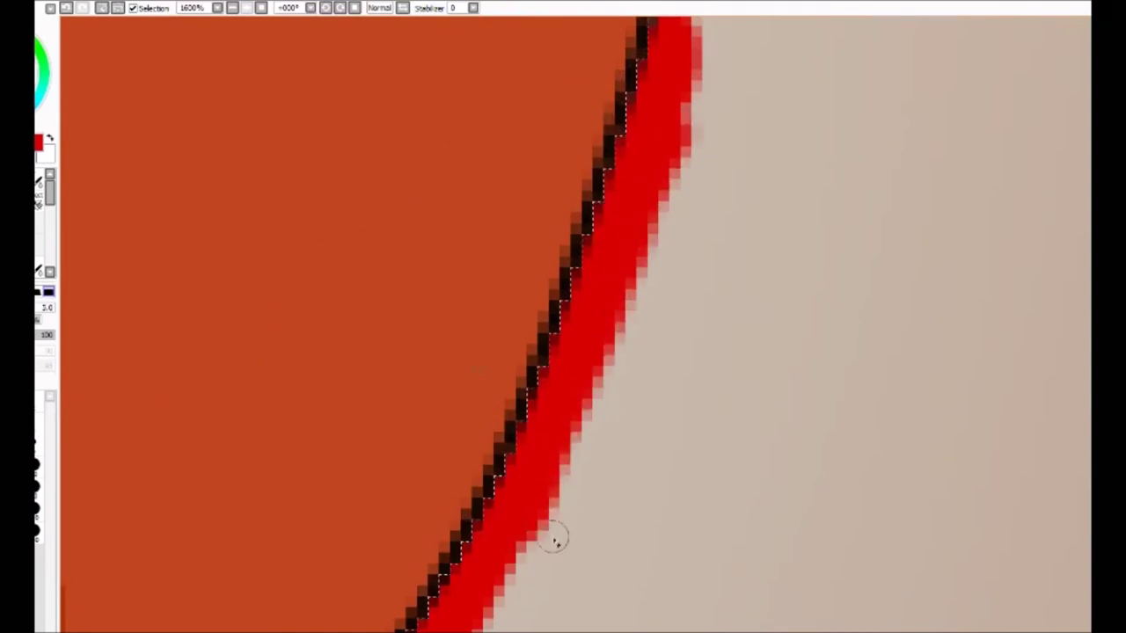
scroll(480, 506, up, 5)
drag(735, 22, 668, 396)
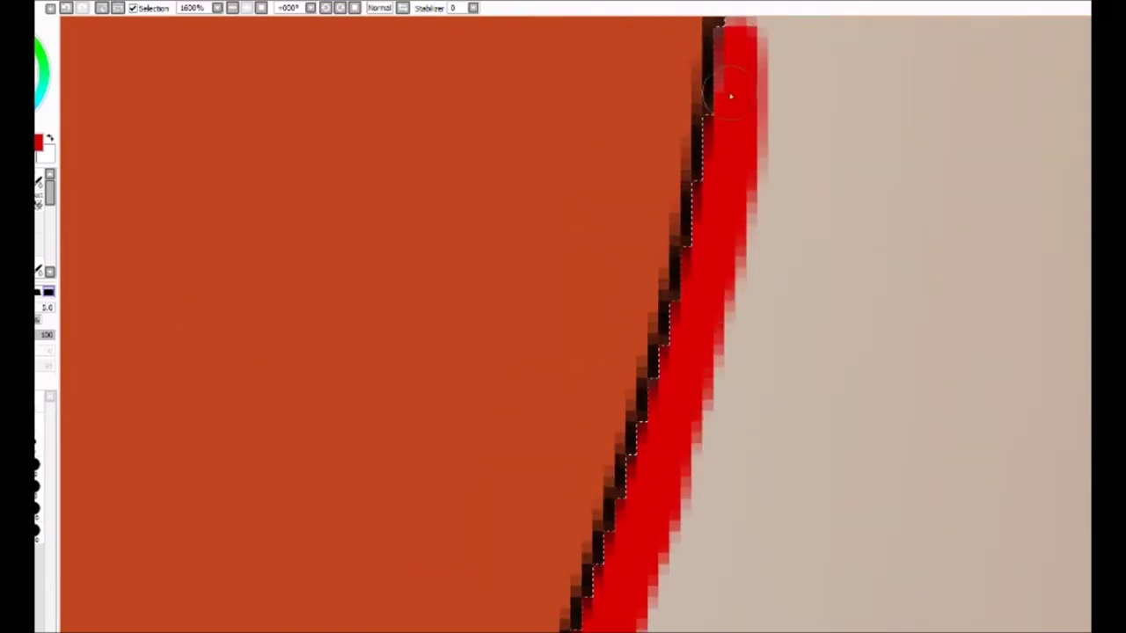
Extend the red outline up the right side of the girl's hair past the small strand tip
scroll(94, 19, up, 5)
drag(778, 51, 739, 396)
mouse_move(801, 22)
mouse_down()
mouse_move(730, 457)
mouse_move(765, 510)
mouse_up()
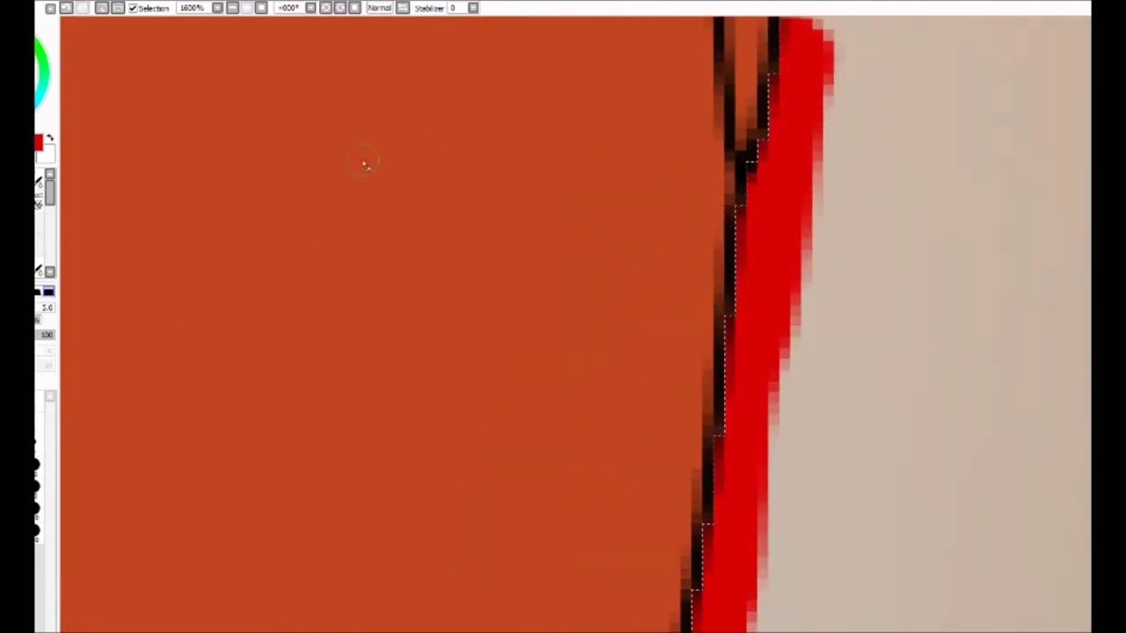
drag(805, 150, 756, 413)
scroll(845, 50, up, 5)
drag(827, 22, 805, 414)
Outline both edges of the flared hair lock on the girl's right side in red
scroll(807, 300, up, 5)
mouse_move(588, 93)
mouse_down()
mouse_move(691, 225)
mouse_move(986, 297)
mouse_move(1022, 292)
mouse_up()
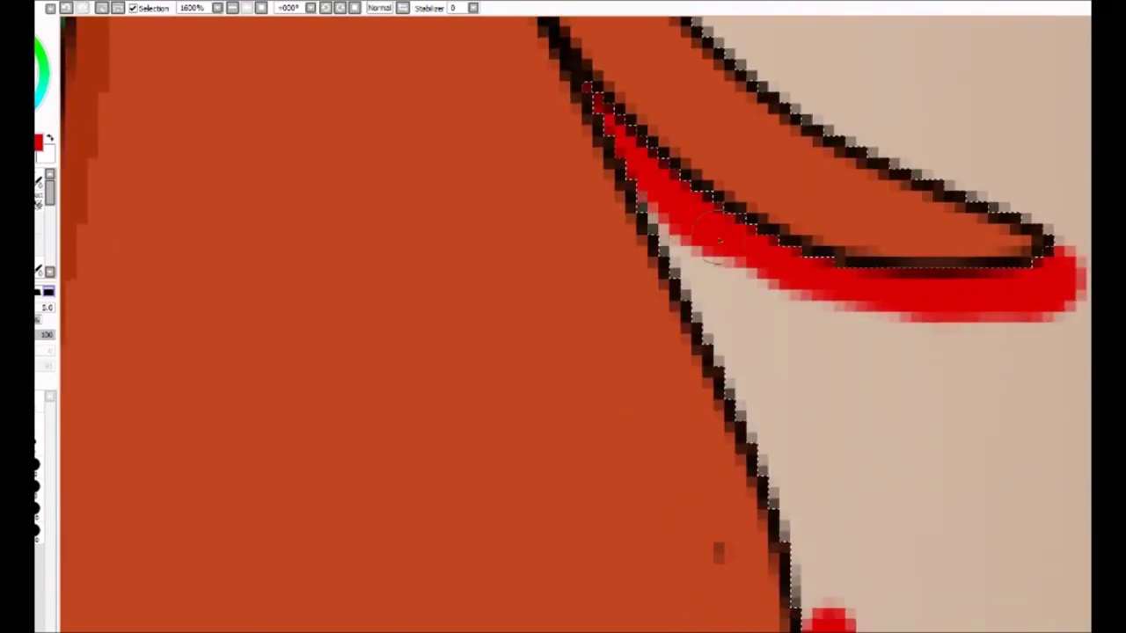
drag(718, 239, 817, 566)
drag(827, 615, 711, 273)
drag(735, 26, 1056, 237)
Carry the red outline up the girl's upper right hair edge toward the tail of her hat's flap
scroll(880, 264, up, 5)
mouse_move(519, 231)
mouse_down()
mouse_move(728, 568)
mouse_move(422, 27)
mouse_move(457, 27)
mouse_up()
scroll(528, 308, up, 5)
mouse_move(475, 497)
mouse_down()
mouse_move(428, 414)
mouse_move(410, 187)
mouse_up()
scroll(410, 187, up, 5)
mouse_move(378, 457)
mouse_down()
mouse_move(501, 180)
mouse_move(730, 70)
mouse_move(742, 99)
mouse_up()
Trace the red outline around the tan tail and dark brown ear flap of the girl's hat
scroll(737, 11, up, 5)
mouse_move(414, 53)
mouse_down()
mouse_move(533, 431)
mouse_move(730, 392)
mouse_move(674, 400)
mouse_up()
drag(459, 367, 422, 132)
scroll(452, 460, up, 5)
mouse_move(452, 460)
mouse_down()
mouse_move(655, 124)
mouse_move(647, 35)
mouse_up()
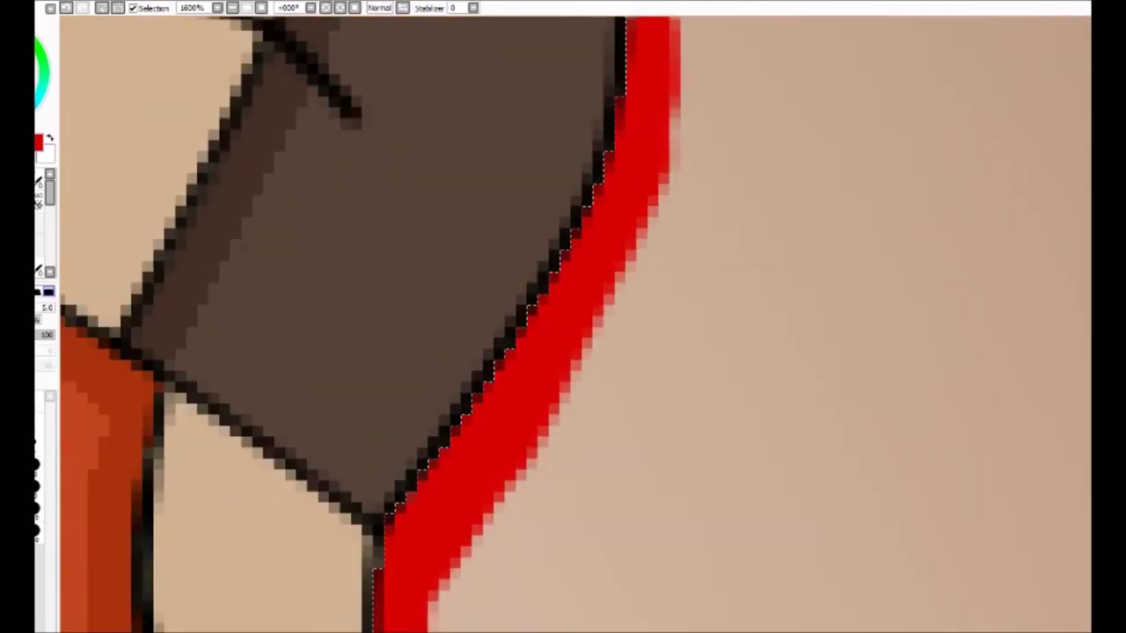
key(ctrl+z)
scroll(447, 604, up, 5)
drag(402, 81, 659, 374)
drag(669, 519, 443, 101)
Brush the red outline across the crown of the girl's hat and around its upper left curve
scroll(442, 101, up, 5)
mouse_move(154, 28)
mouse_down()
mouse_move(340, 176)
mouse_move(440, 502)
mouse_move(165, 42)
mouse_up()
scroll(777, 137, up, 3)
scroll(777, 137, left, 7)
mouse_move(787, 140)
mouse_down()
mouse_move(797, 264)
mouse_move(70, 132)
mouse_up()
scroll(71, 132, left, 8)
mouse_move(808, 132)
mouse_down()
mouse_move(677, 132)
mouse_move(409, 216)
mouse_move(188, 439)
mouse_move(110, 621)
mouse_up()
drag(406, 104, 506, 106)
Continue the red outline down the left side of the girl's hat and onto the hair below it
scroll(430, 218, down, 6)
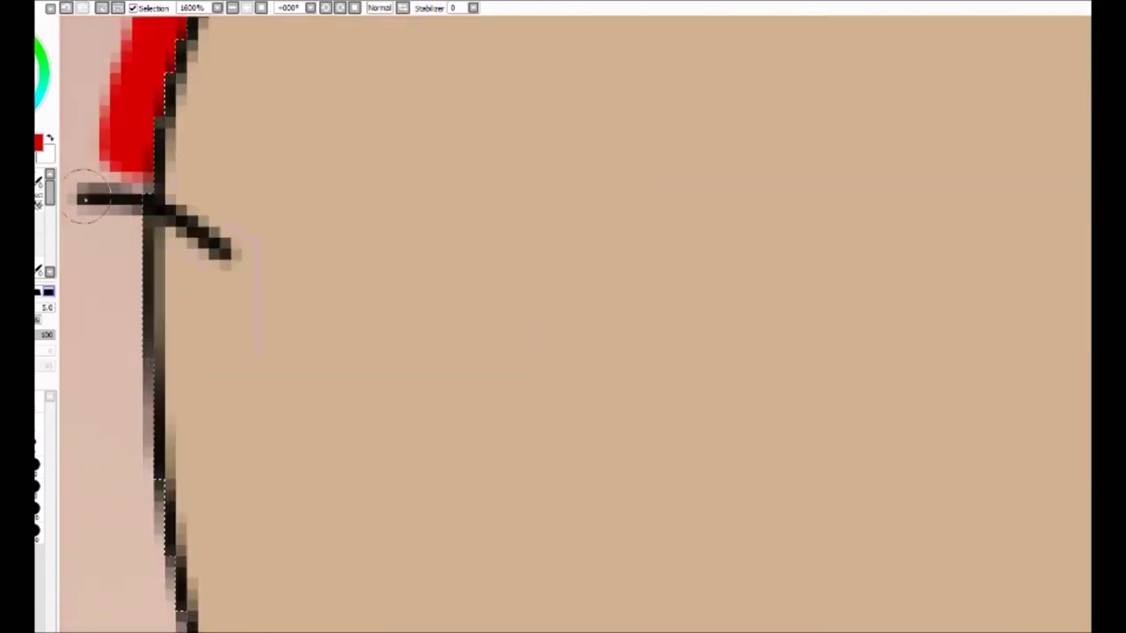
mouse_move(90, 202)
mouse_down()
mouse_move(119, 440)
mouse_move(153, 616)
mouse_move(167, 629)
mouse_up()
scroll(167, 629, down, 6)
drag(163, 132, 188, 312)
scroll(862, 344, left, 5)
mouse_move(607, 352)
mouse_down()
mouse_move(396, 616)
mouse_move(563, 335)
mouse_move(396, 501)
mouse_up()
scroll(396, 502, down, 3)
Extend the red outline down the left edge of the girl's hair beside her face
scroll(395, 501, down, 3)
mouse_move(396, 343)
mouse_down()
mouse_move(334, 126)
mouse_move(415, 420)
mouse_move(391, 616)
mouse_up()
scroll(392, 616, down, 3)
mouse_move(413, 79)
mouse_down()
mouse_move(414, 414)
mouse_move(365, 616)
mouse_move(343, 629)
mouse_up()
scroll(343, 629, down, 3)
drag(366, 40, 187, 380)
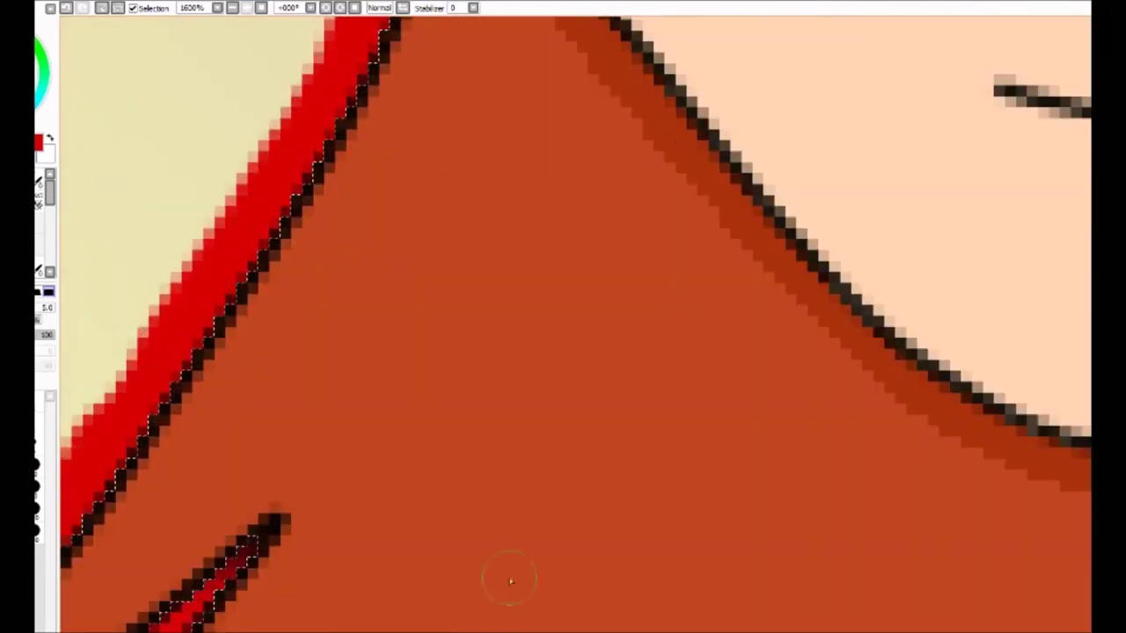
Finish the red outline along the girl's left hair lock and the hair edge leading to the cup
scroll(510, 581, down, 3)
scroll(510, 580, left, 3)
mouse_move(515, 314)
mouse_down()
mouse_move(440, 452)
mouse_move(402, 428)
mouse_up()
key(ctrl+z)
mouse_move(673, 35)
mouse_down()
mouse_move(506, 348)
mouse_move(528, 422)
mouse_move(572, 493)
mouse_move(519, 616)
mouse_up()
scroll(572, 121, down, 3)
drag(536, 255, 176, 402)
Brush a red outline down the right edge of the boy's face from his eye along the cheek
key(ctrl+0)
click(248, 16)
click(248, 16)
mouse_move(414, 189)
mouse_down()
mouse_move(406, 255)
mouse_move(432, 525)
mouse_move(563, 629)
mouse_up()
scroll(564, 352, down, 5)
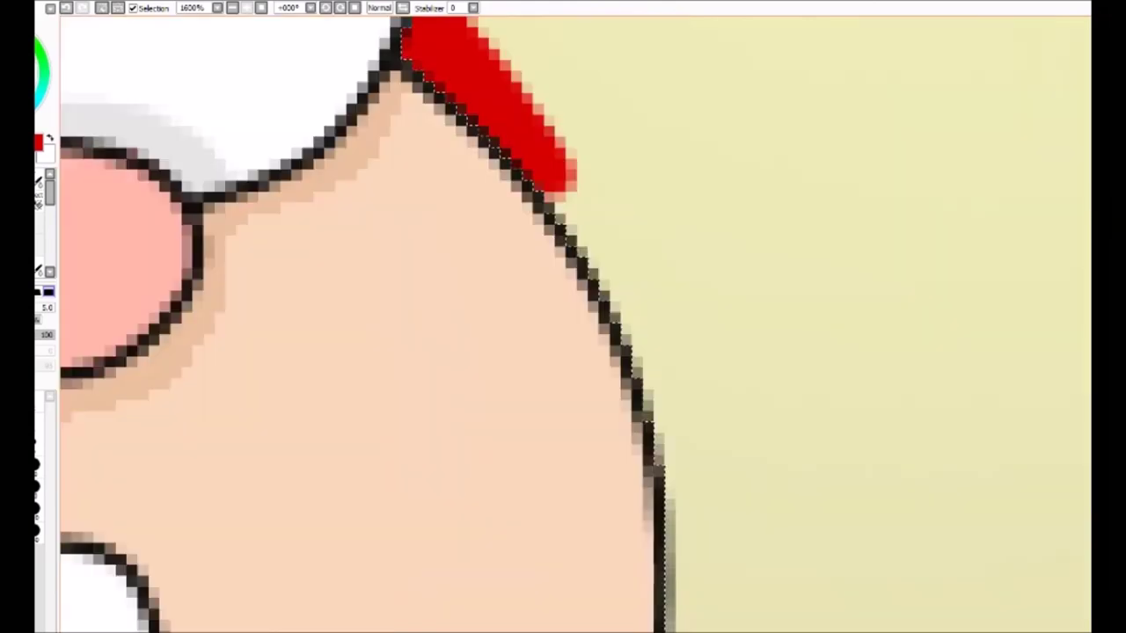
drag(527, 97, 687, 629)
drag(563, 131, 731, 629)
key(ctrl+z)
drag(537, 110, 669, 383)
scroll(857, 372, down, 5)
mouse_move(681, 149)
mouse_down()
mouse_move(666, 415)
mouse_move(799, 490)
mouse_move(840, 620)
mouse_up()
Trace the red outline around the right side of the boy's vest collar and down his sleeve and arm
scroll(968, 468, down, 5)
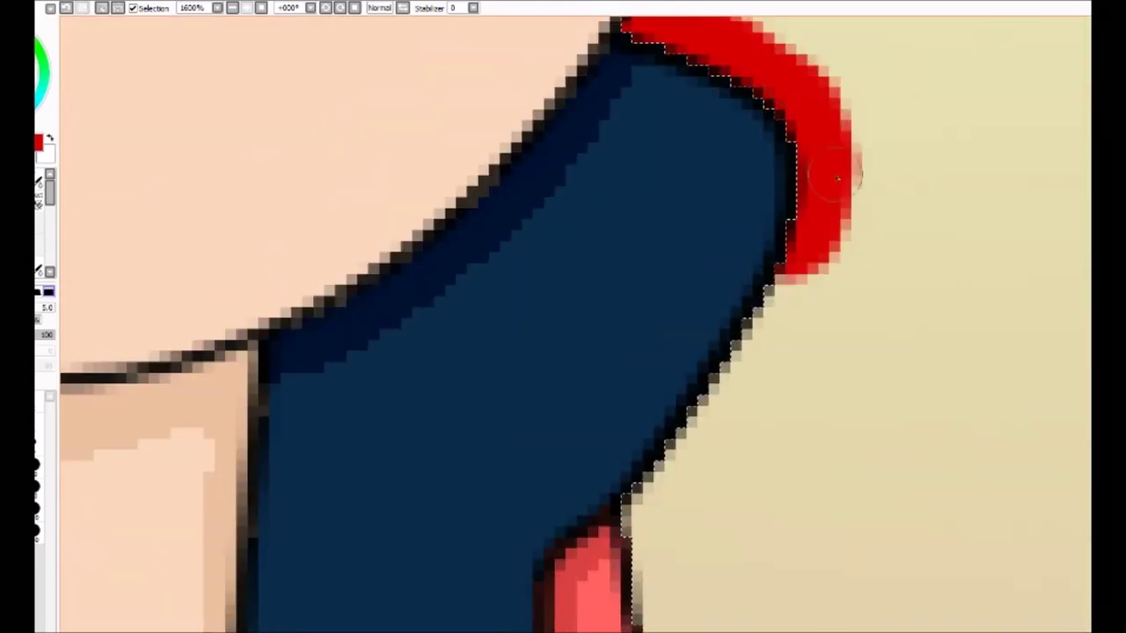
drag(827, 229, 668, 545)
scroll(686, 528, down, 5)
drag(747, 70, 686, 594)
scroll(691, 475, down, 5)
drag(703, 378, 748, 629)
scroll(747, 528, down, 5)
drag(739, 216, 792, 629)
drag(766, 334, 818, 629)
Continue the red outline down the boy's right-hand forearm, around his hand and along the outer leg
scroll(92, 44, down, 5)
drag(761, 17, 832, 554)
scroll(831, 554, down, 5)
mouse_move(814, 18)
mouse_down()
mouse_move(849, 314)
mouse_move(858, 616)
mouse_up()
scroll(850, 147, down, 5)
mouse_move(850, 147)
mouse_down()
mouse_move(607, 379)
mouse_move(695, 374)
mouse_move(646, 629)
mouse_up()
scroll(647, 629, down, 5)
mouse_move(634, 295)
mouse_down()
mouse_move(664, 629)
mouse_move(656, 458)
mouse_up()
Trace the red outline along the outer edge of the boy's left-hand leg and around his fingertips beside the shorts
scroll(664, 629, down, 5)
key(Insert)
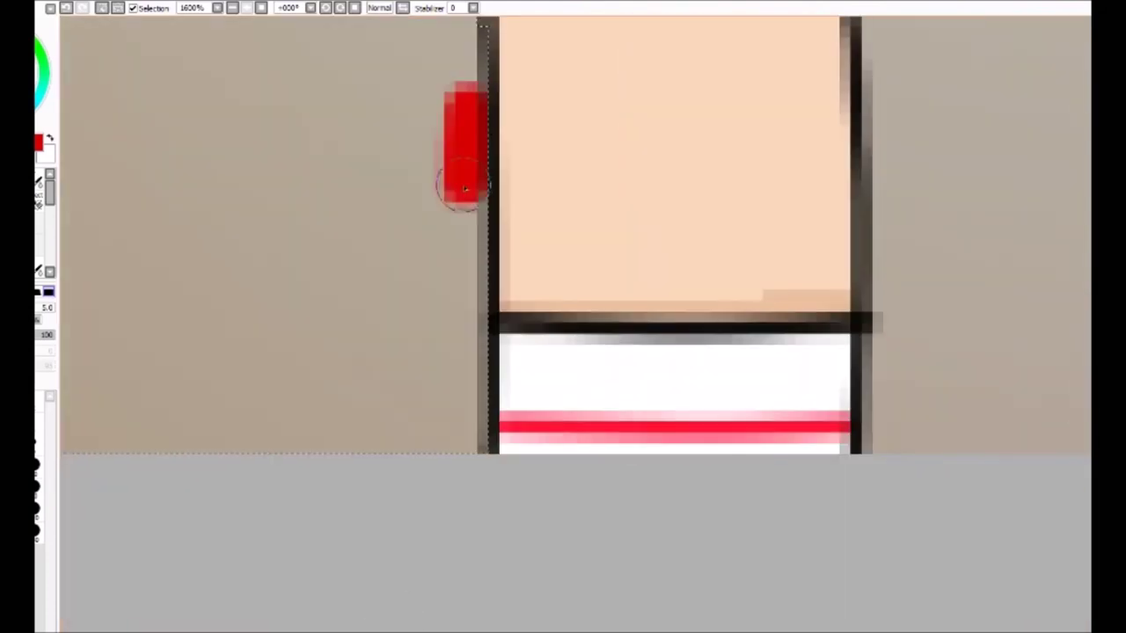
scroll(352, 161, up, 10)
scroll(453, 597, up, 3)
mouse_move(435, 220)
mouse_down()
mouse_move(96, 221)
mouse_move(267, 236)
mouse_move(150, 308)
mouse_up()
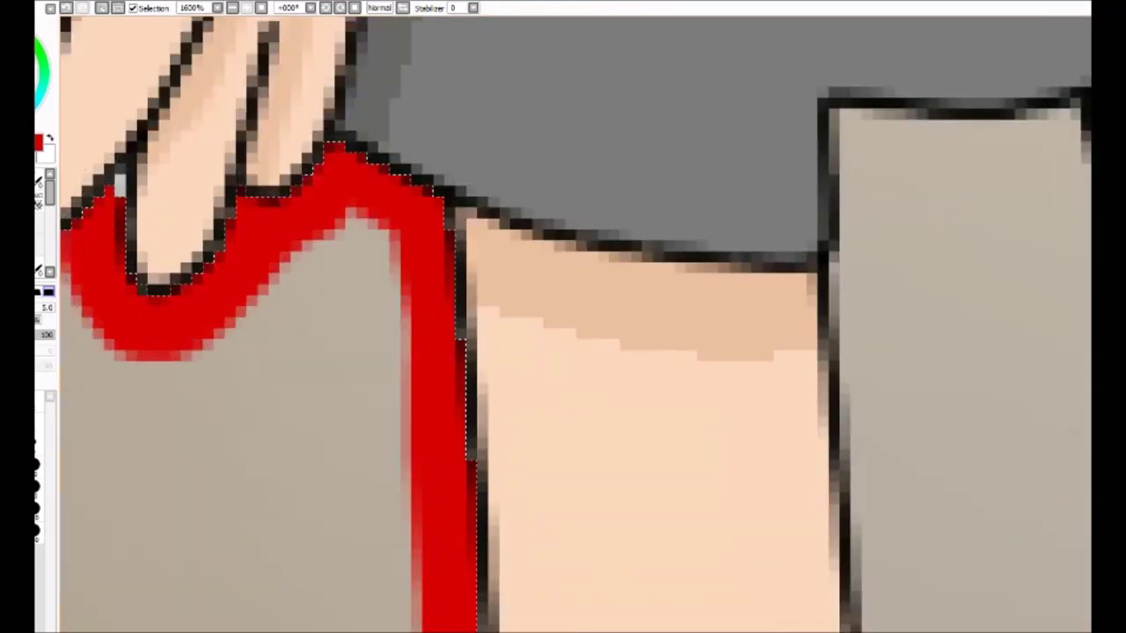
Add the gap between the boy's legs to the selected background area
key(ctrl+minus)
key(ctrl+minus)
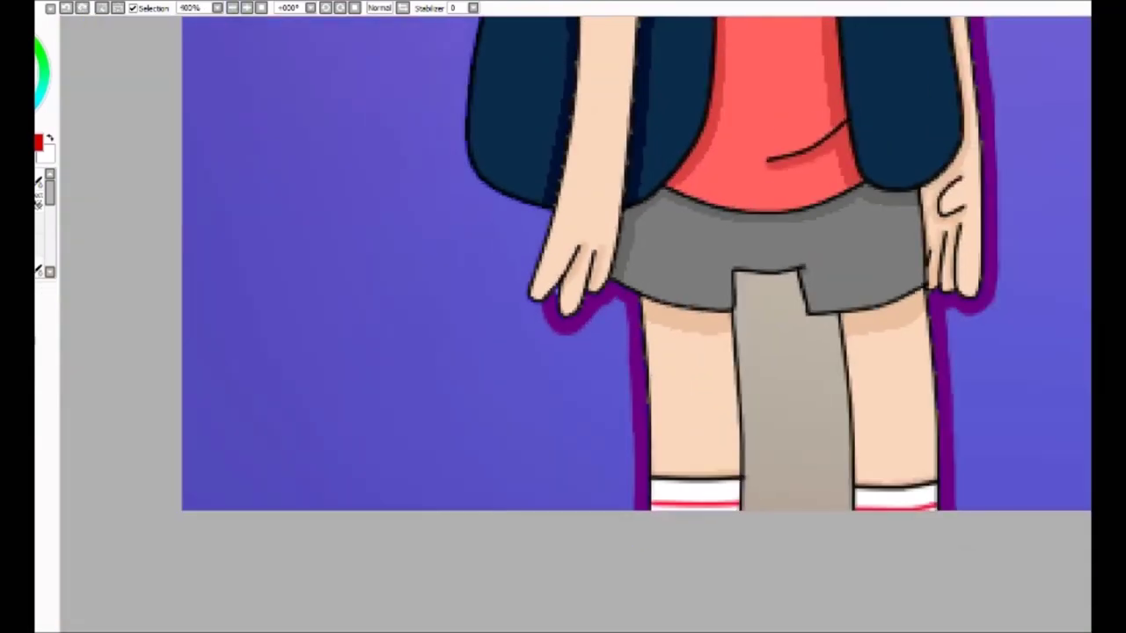
key(ctrl+z)
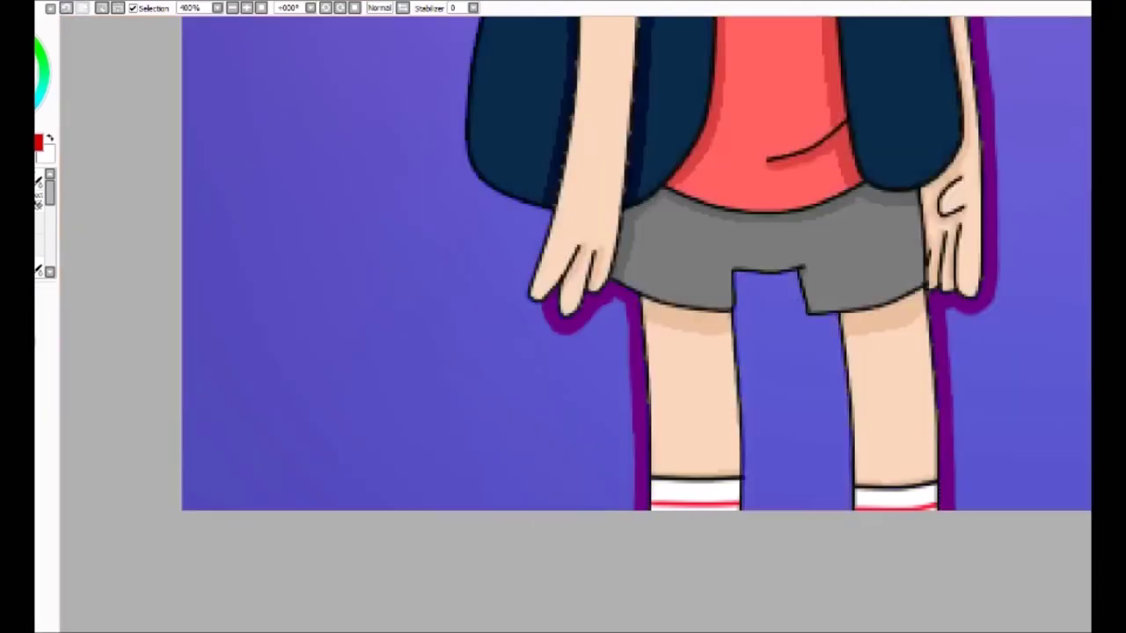
Brush the red outline inside the leg gap along the shorts' hem and both inner leg edges
key(ctrl+plus)
key(ctrl+plus)
key(ctrl+plus)
mouse_move(245, 134)
mouse_down()
mouse_move(467, 123)
mouse_move(607, 307)
mouse_move(638, 308)
mouse_up()
mouse_move(251, 149)
mouse_down()
mouse_move(266, 303)
mouse_move(261, 626)
mouse_up()
drag(646, 308, 678, 616)
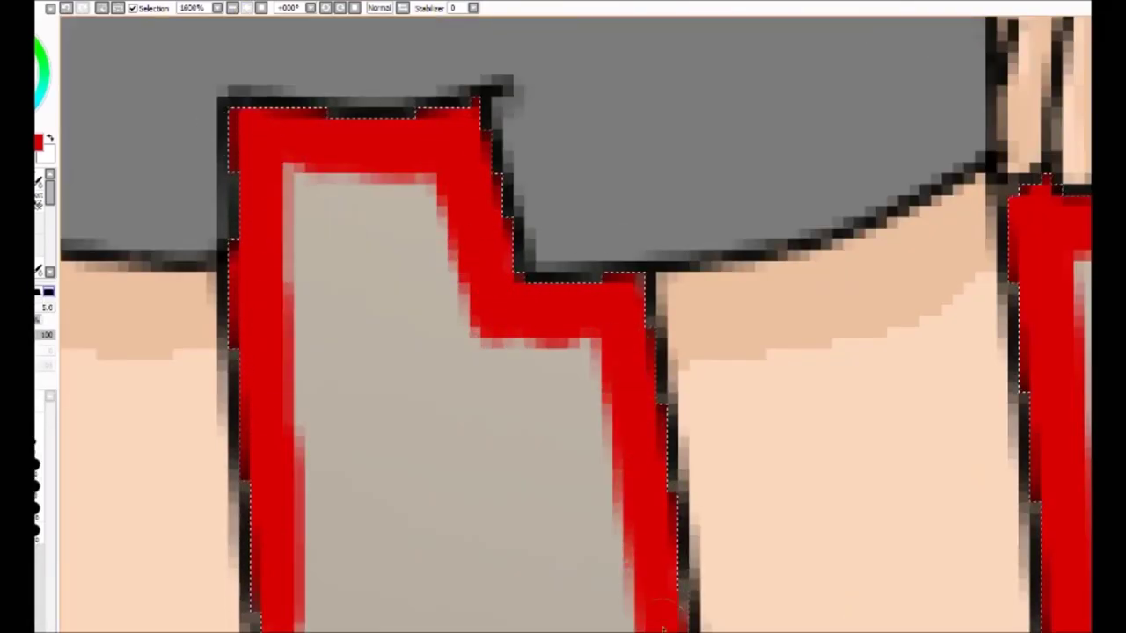
scroll(669, 598, down, 5)
mouse_move(283, 137)
mouse_down()
mouse_move(295, 380)
mouse_move(325, 616)
mouse_up()
drag(664, 202, 678, 616)
drag(335, 343, 339, 616)
Outline the outer edge of the boy's left-hand wrist and hand in red
scroll(563, 316, left, 5)
scroll(563, 317, up, 5)
drag(475, 114, 405, 493)
drag(431, 132, 334, 528)
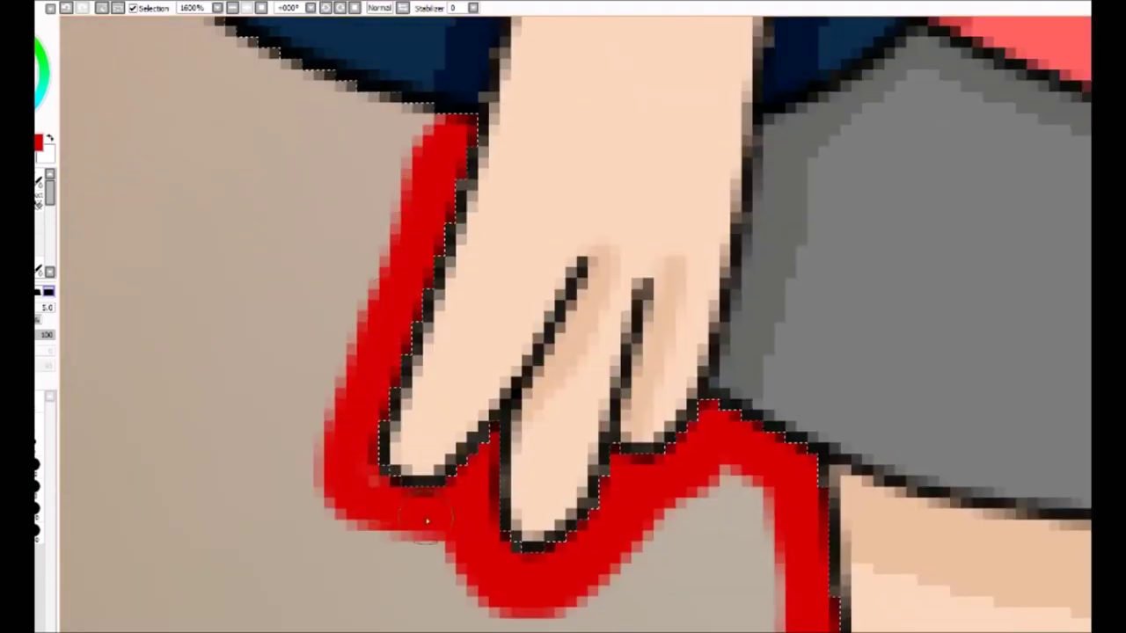
Brush the red outline along the lower hem and outer edge of the boy's left-hand navy sleeve
drag(202, 26, 458, 149)
drag(202, 48, 413, 162)
scroll(563, 316, up, 3)
mouse_move(835, 607)
mouse_down()
mouse_move(572, 492)
mouse_move(465, 226)
mouse_up()
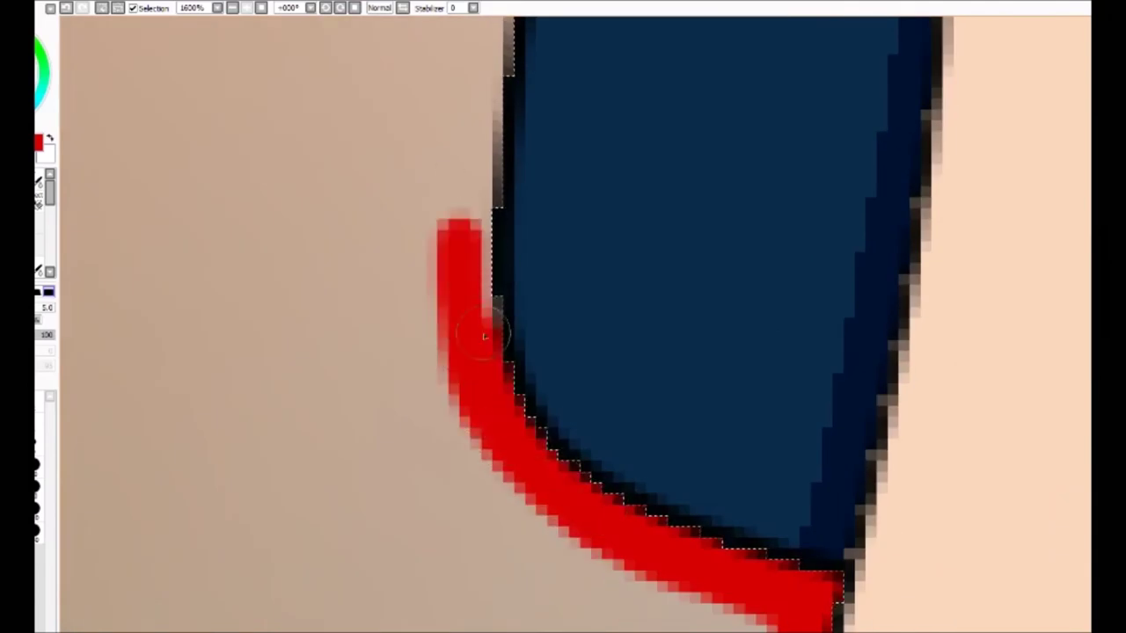
scroll(563, 317, up, 2)
drag(467, 572, 506, 161)
mouse_move(552, 323)
mouse_down()
mouse_move(651, 26)
mouse_move(735, 183)
mouse_move(737, 499)
mouse_move(712, 629)
mouse_up()
drag(268, 127, 475, 277)
Continue the red outline up the boy's left-hand side and around the lower brown hair locks beside his ear
scroll(1075, 387, up, 5)
drag(263, 158, 352, 580)
mouse_move(229, 202)
mouse_down()
mouse_move(97, 150)
mouse_move(222, 413)
mouse_up()
mouse_move(222, 331)
mouse_down()
mouse_move(492, 374)
mouse_move(458, 255)
mouse_up()
drag(502, 88, 396, 431)
drag(422, 563, 466, 97)
drag(369, 511, 308, 26)
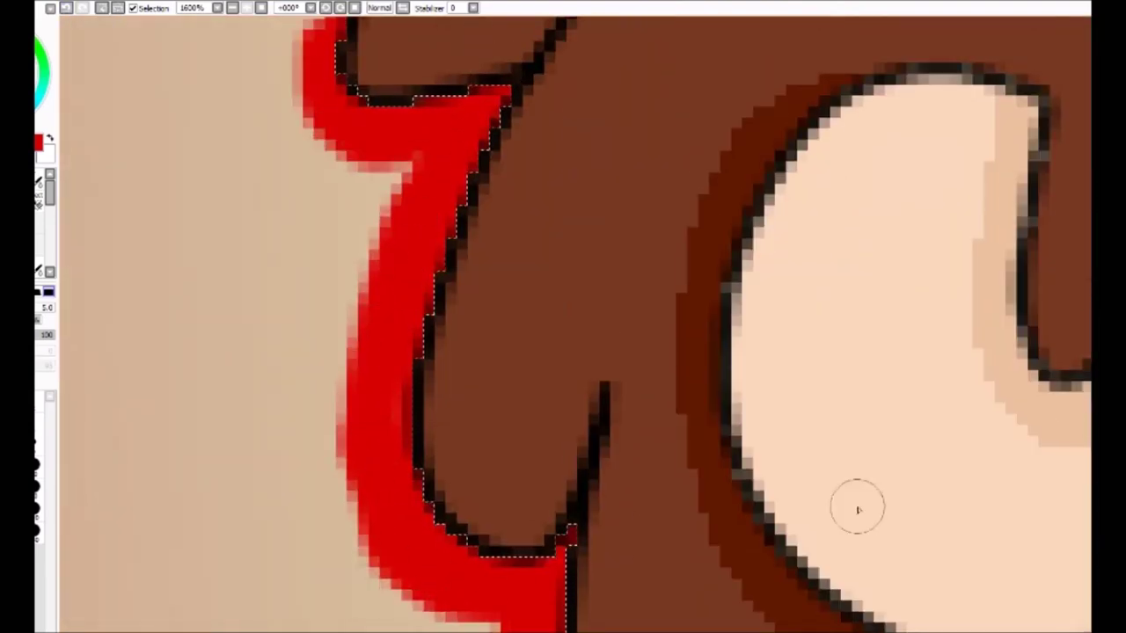
Outline the boy's upper left-hand hair locks in red up to the cap
scroll(509, 592, up, 5)
drag(334, 563, 603, 164)
scroll(603, 164, up, 5)
mouse_move(651, 528)
mouse_down()
mouse_move(480, 226)
mouse_move(431, 22)
mouse_move(572, 501)
mouse_up()
scroll(1030, 289, up, 5)
Trace the red outline up the back of the cap's blue panel and around its small blue top button
drag(448, 572, 396, 18)
scroll(772, 248, up, 5)
mouse_move(387, 607)
mouse_down()
mouse_move(772, 248)
mouse_move(149, 181)
mouse_up()
key(ctrl+z)
mouse_move(334, 264)
mouse_down()
mouse_move(732, 247)
mouse_move(1034, 126)
mouse_move(715, 120)
mouse_up()
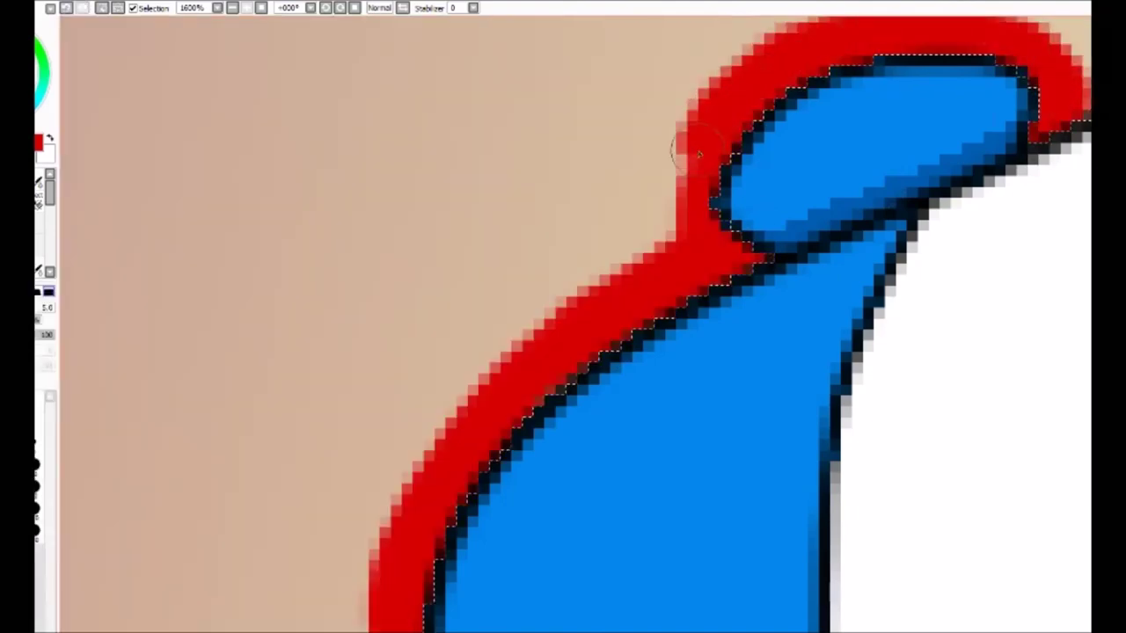
Brush the red outline over the curved top of the cap's white front panel
scroll(714, 121, right, 5)
scroll(714, 120, up, 5)
mouse_move(475, 374)
mouse_down()
mouse_move(499, 406)
mouse_move(845, 182)
mouse_move(543, 365)
mouse_move(659, 285)
mouse_move(1040, 102)
mouse_up()
scroll(563, 352, right, 5)
mouse_move(203, 101)
mouse_down()
mouse_move(888, 626)
mouse_move(809, 458)
mouse_up()
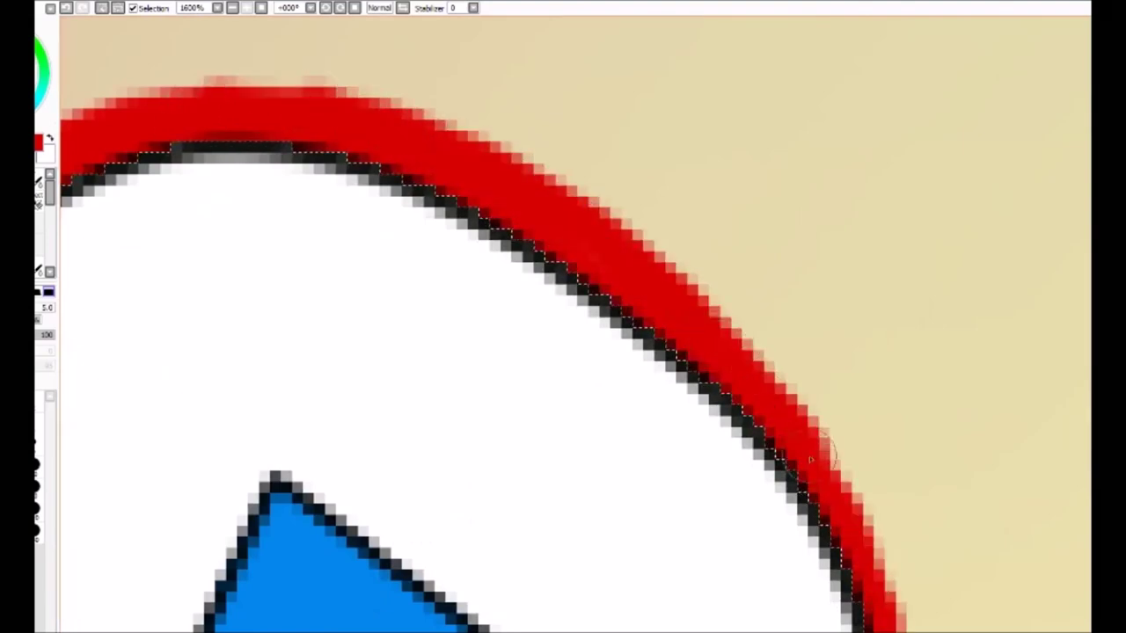
Extend the red outline down the front of the white cap panel and across the blue brim's upper edge
scroll(809, 458, down, 10)
scroll(988, 244, right, 8)
mouse_move(101, 528)
mouse_down()
mouse_move(475, 414)
mouse_move(722, 391)
mouse_move(867, 492)
mouse_move(888, 607)
mouse_move(924, 625)
mouse_up()
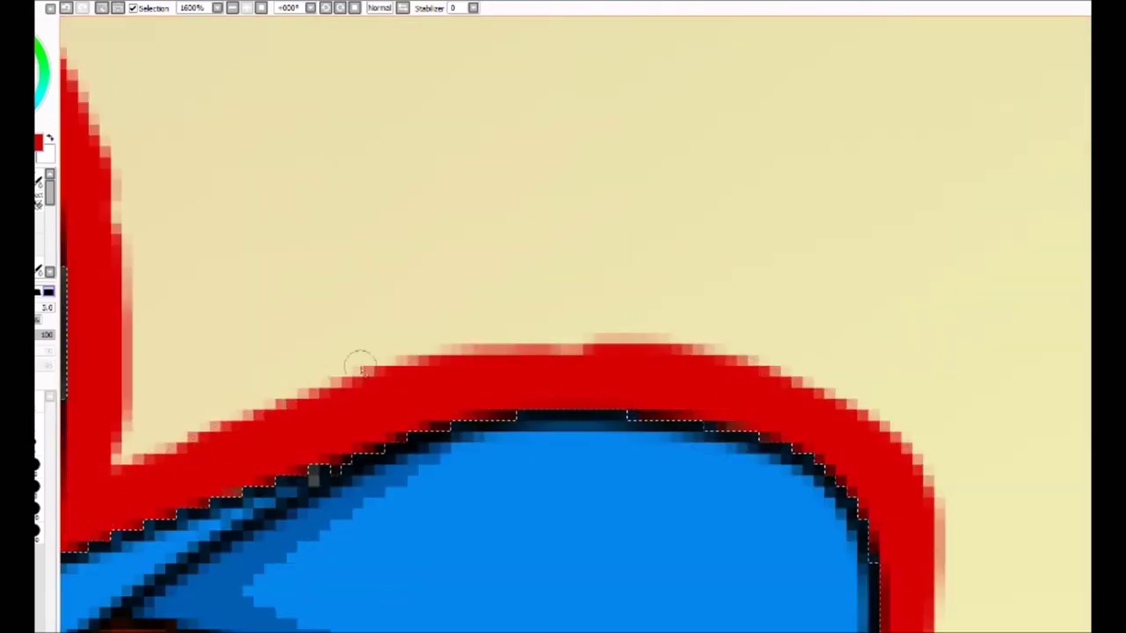
Outline the blue brim's outer end and lower edge in red back to the boy's face
scroll(360, 365, down, 10)
mouse_move(906, 220)
mouse_down()
mouse_move(914, 316)
mouse_move(621, 594)
mouse_up()
scroll(620, 594, down, 5)
mouse_move(618, 330)
mouse_down()
mouse_move(164, 541)
mouse_move(515, 440)
mouse_move(637, 515)
mouse_up()
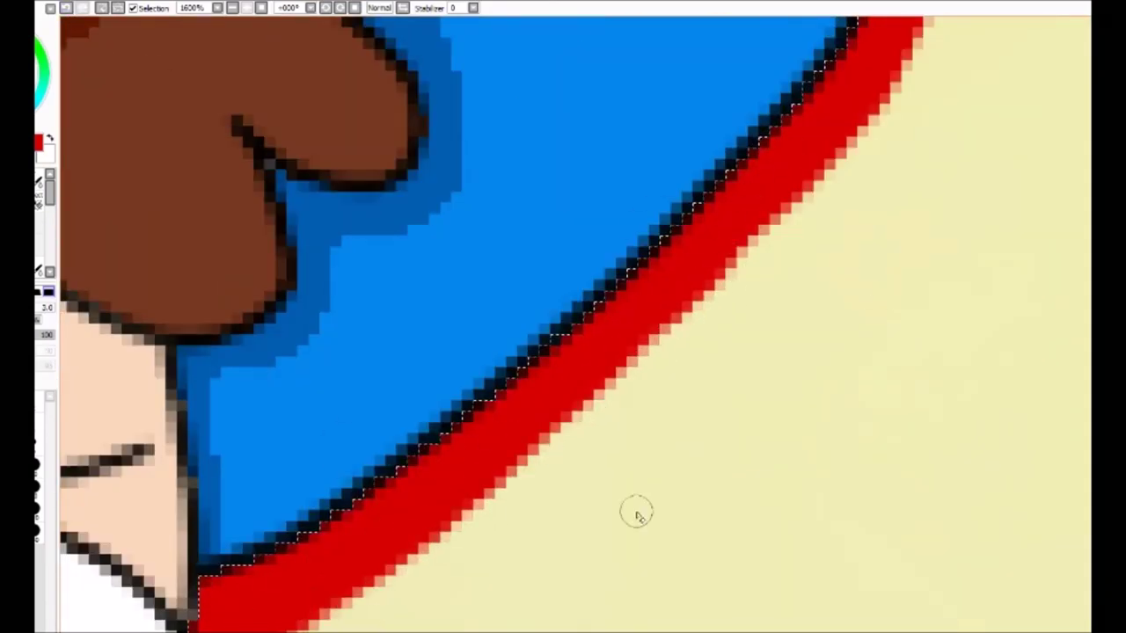